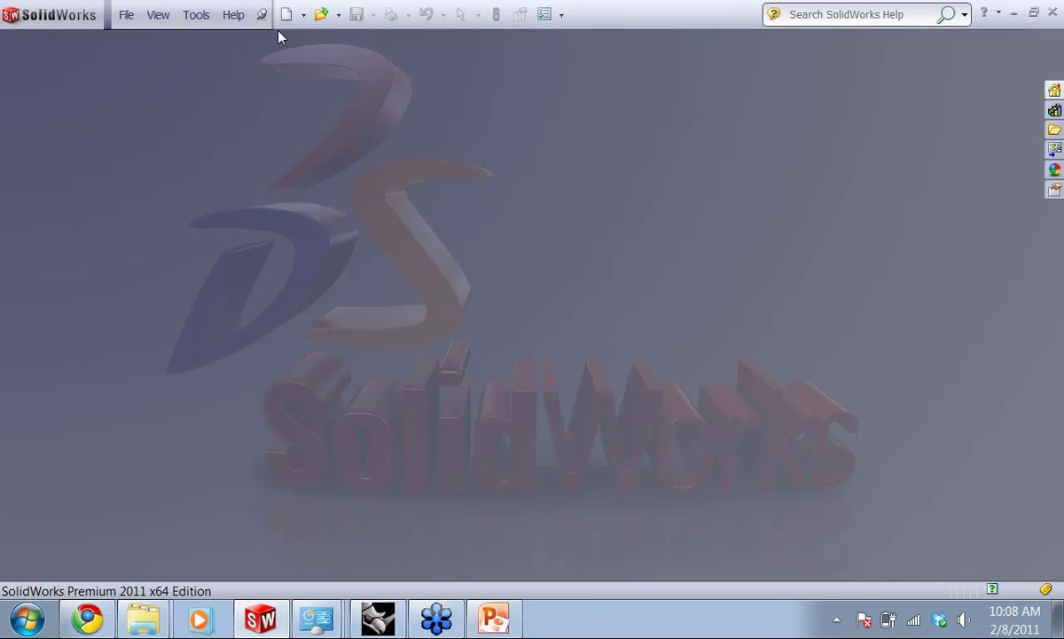
# Open the recent part RemoteControlShell
pyautogui.click(126, 16)
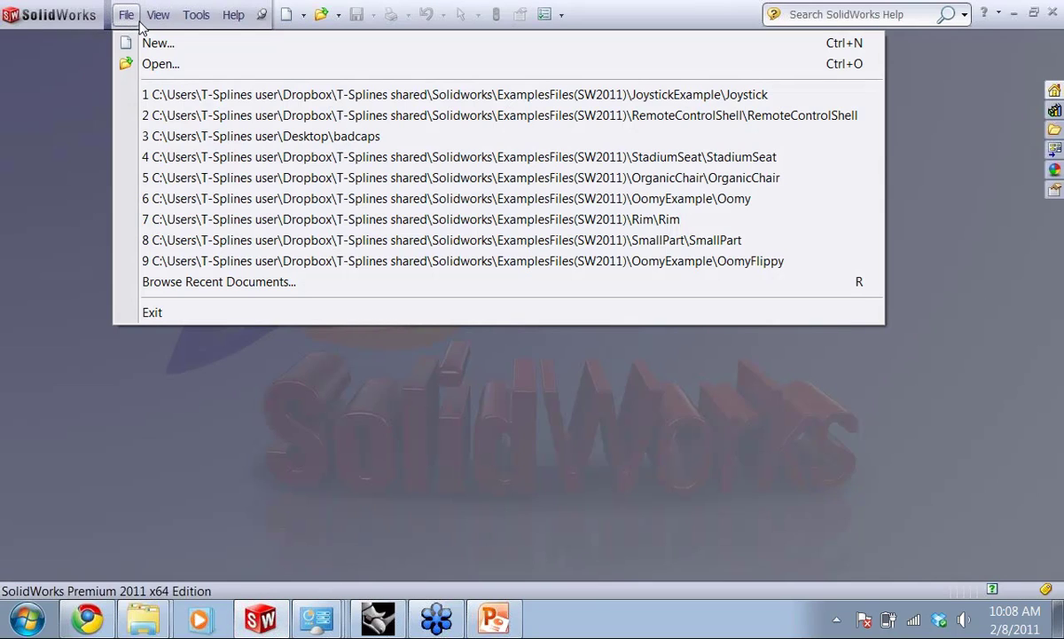
pyautogui.click(138, 24)
pyautogui.click(168, 15)
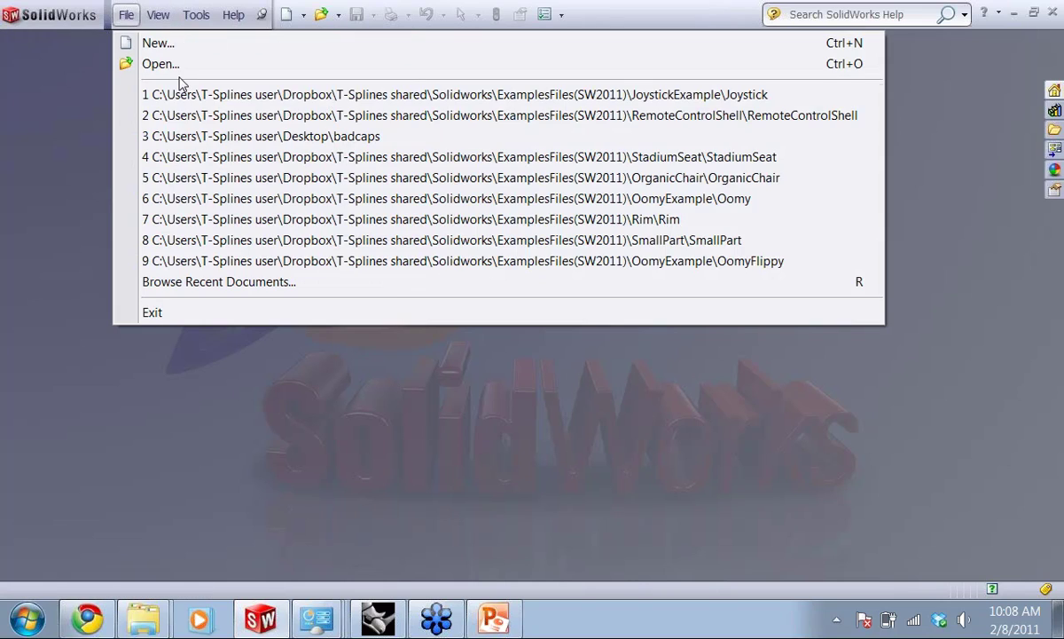
pyautogui.click(234, 118)
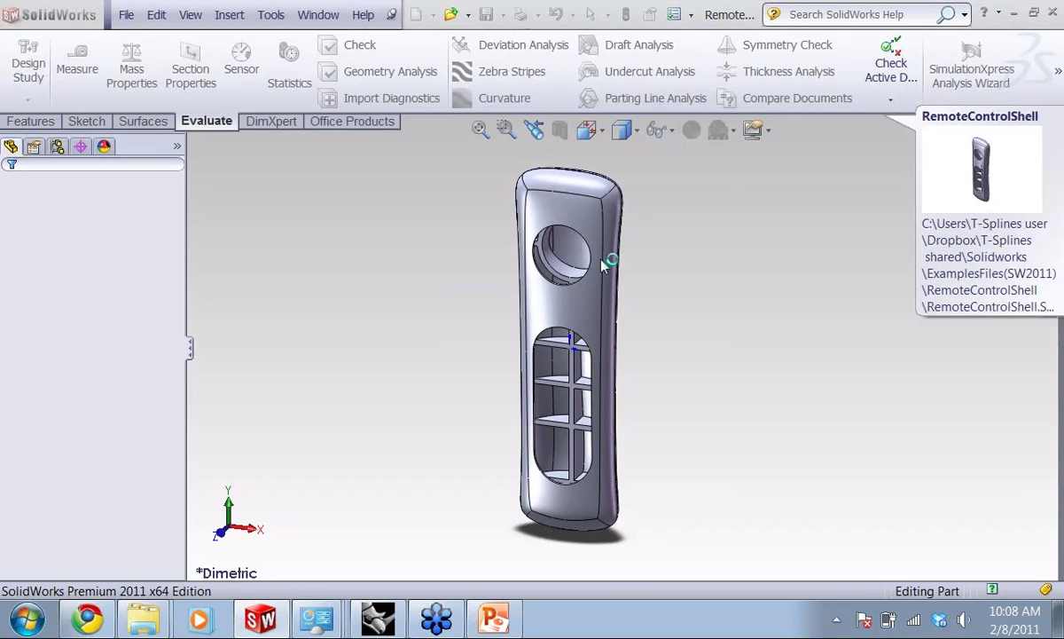
# Examine the remote shell's surface continuity with Zebra Stripes from several angles, and turn the stripes off again
pyautogui.moveTo(542, 411); pyautogui.dragTo(456, 235, button='middle')
pyautogui.moveTo(486, 418); pyautogui.dragTo(500, 357, button='middle')
pyautogui.click(479, 78)
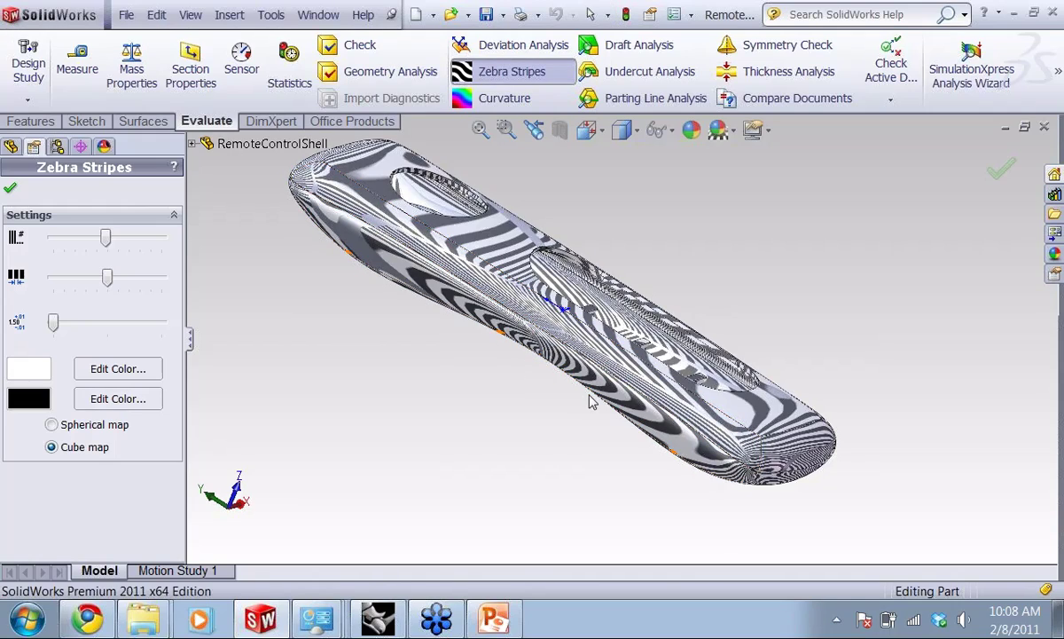
pyautogui.moveTo(589, 399); pyautogui.dragTo(496, 388, button='middle')
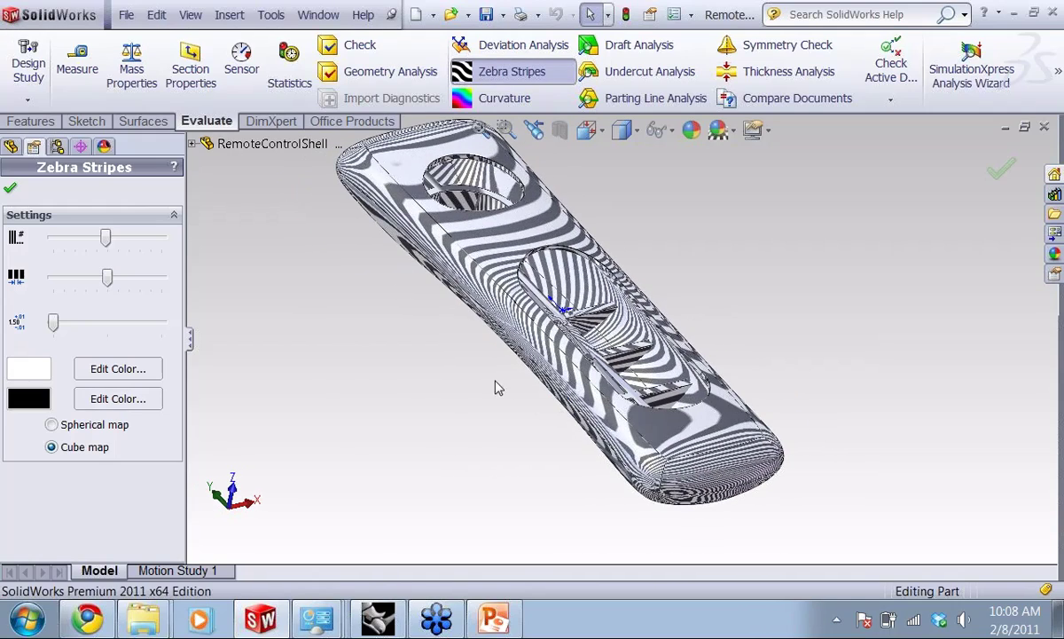
pyautogui.click(11, 188)
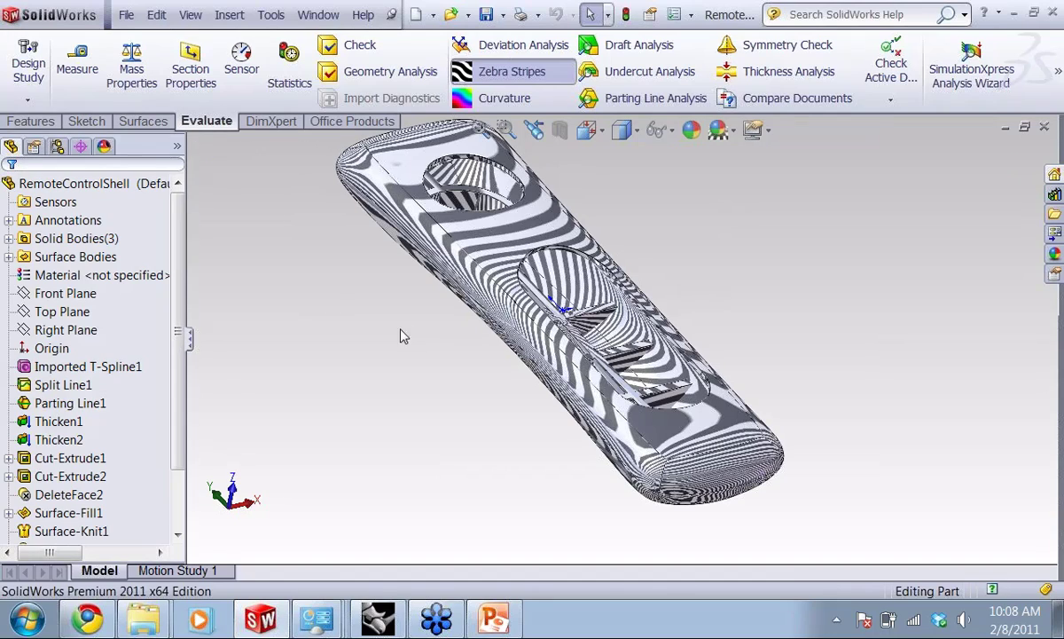
pyautogui.moveTo(411, 388)
pyautogui.mouseDown(button='middle')
pyautogui.moveTo(378, 373)
pyautogui.moveTo(390, 350)
pyautogui.mouseUp(button='middle')
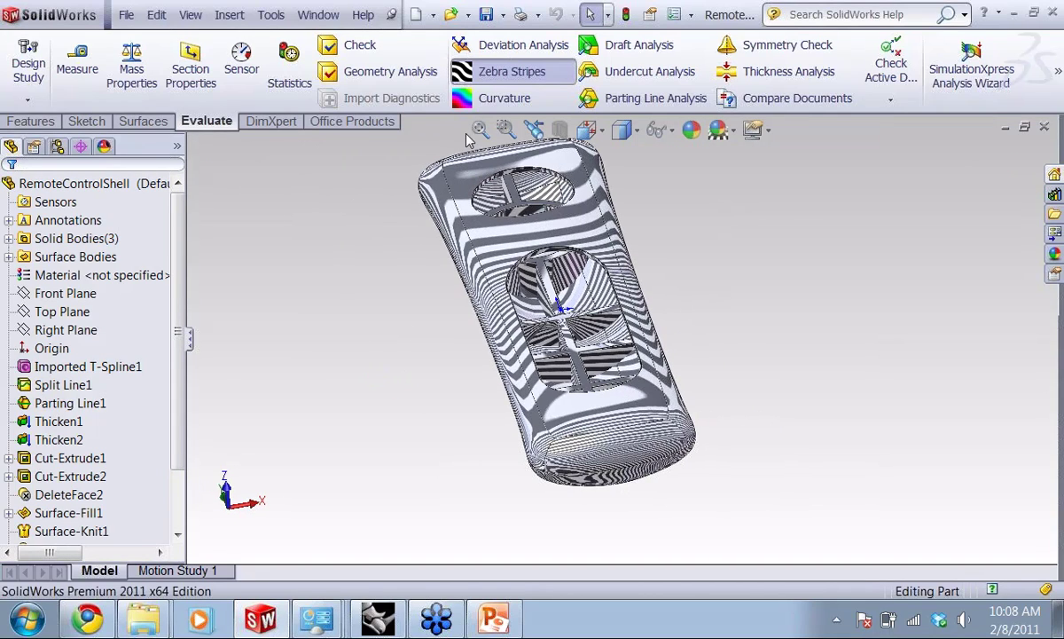
pyautogui.click(512, 71)
pyautogui.moveTo(396, 312); pyautogui.dragTo(442, 307, button='middle')
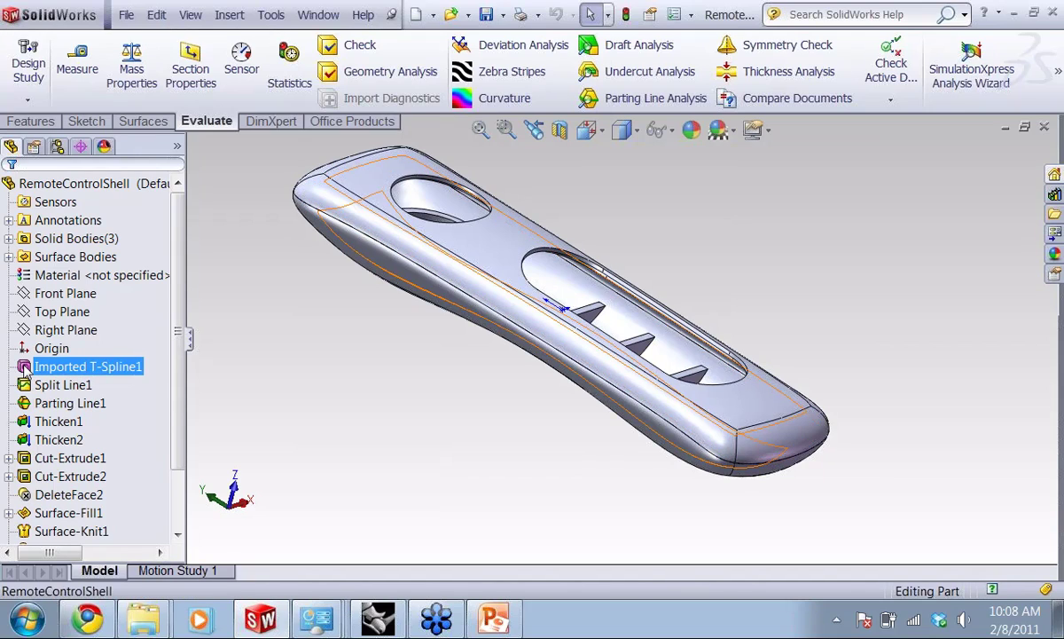
# Edit the Imported T-Spline1 feature and set its item selection to faces
pyautogui.click(24, 369)
pyautogui.click(32, 313)
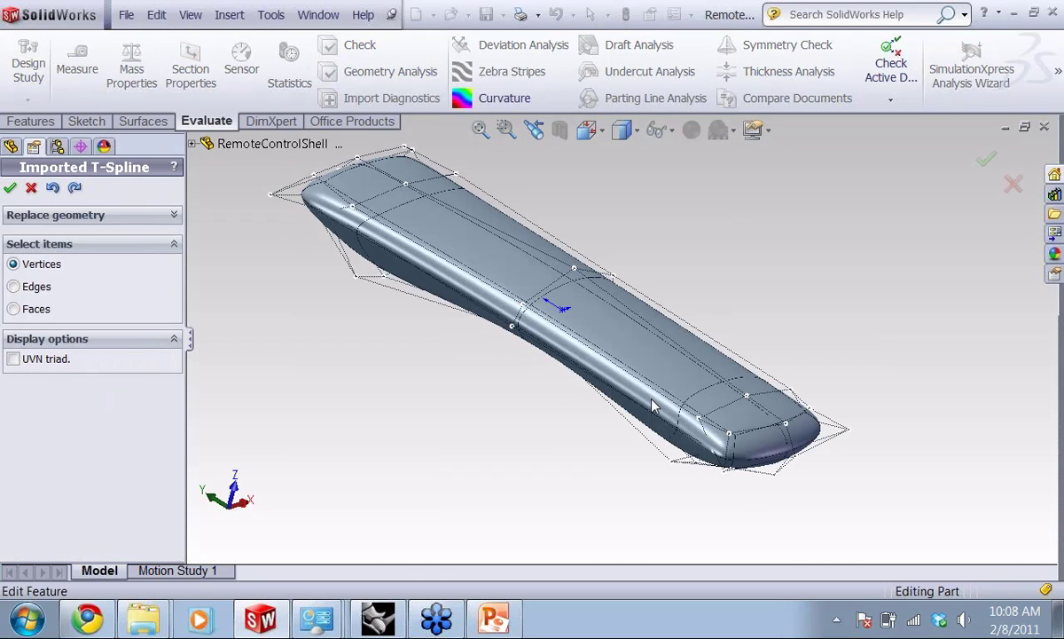
pyautogui.moveTo(589, 374); pyautogui.dragTo(573, 399, button='middle')
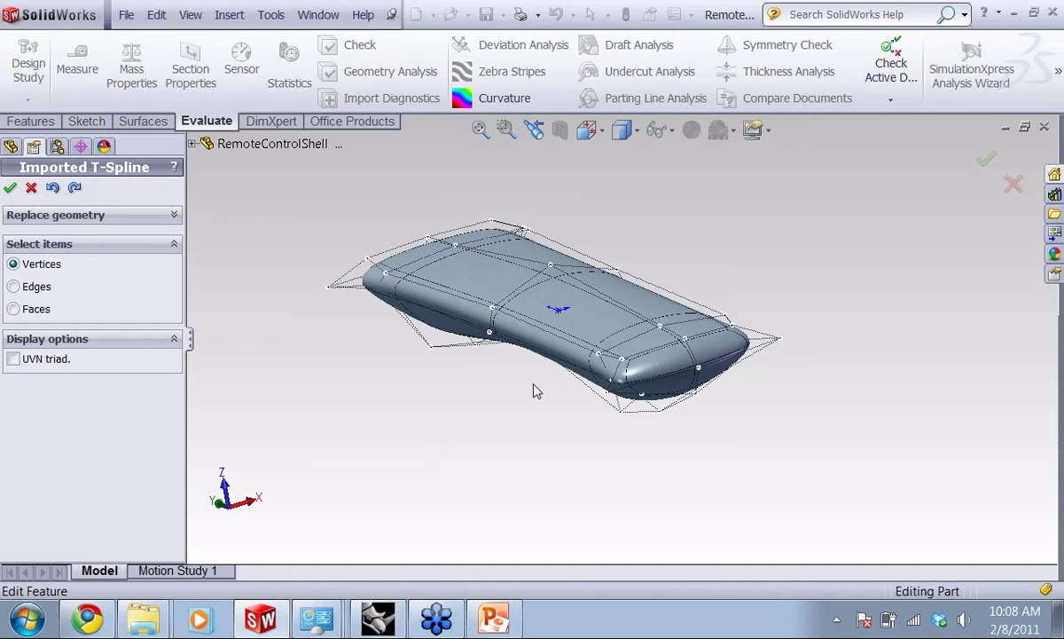
pyautogui.moveTo(517, 392); pyautogui.dragTo(523, 424, button='middle')
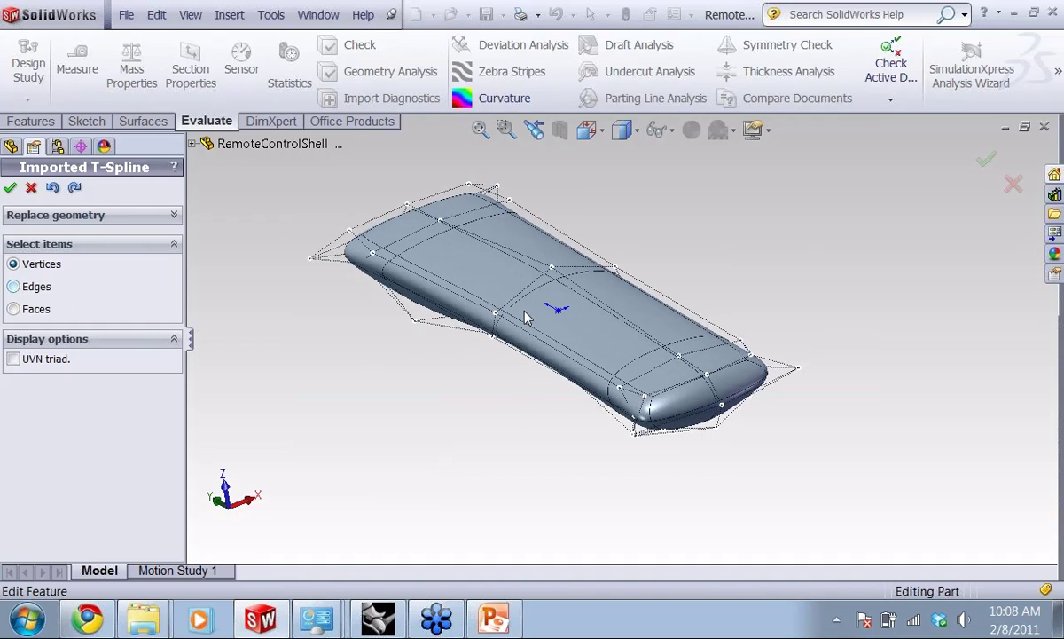
pyautogui.moveTo(526, 317); pyautogui.dragTo(458, 419, button='middle')
pyautogui.click(20, 311)
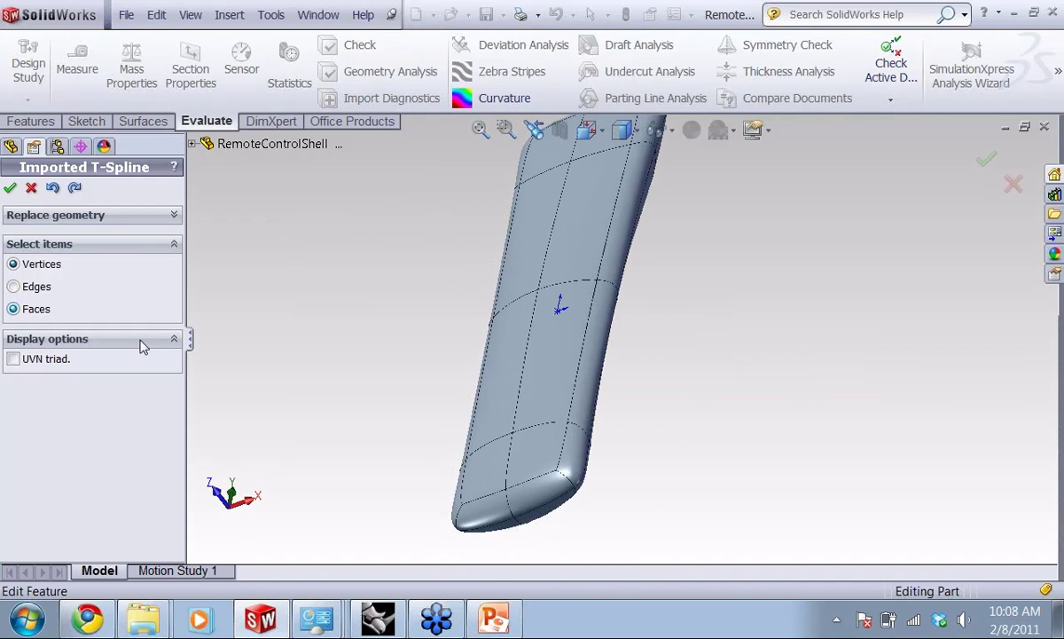
# Select all faces at the remote's near end, shift them slightly with the manipulator and accept the T-Spline edit
pyautogui.moveTo(422, 424); pyautogui.dragTo(627, 551)
pyautogui.moveTo(525, 479); pyautogui.dragTo(525, 470)
pyautogui.moveTo(509, 446); pyautogui.dragTo(625, 403, button='middle')
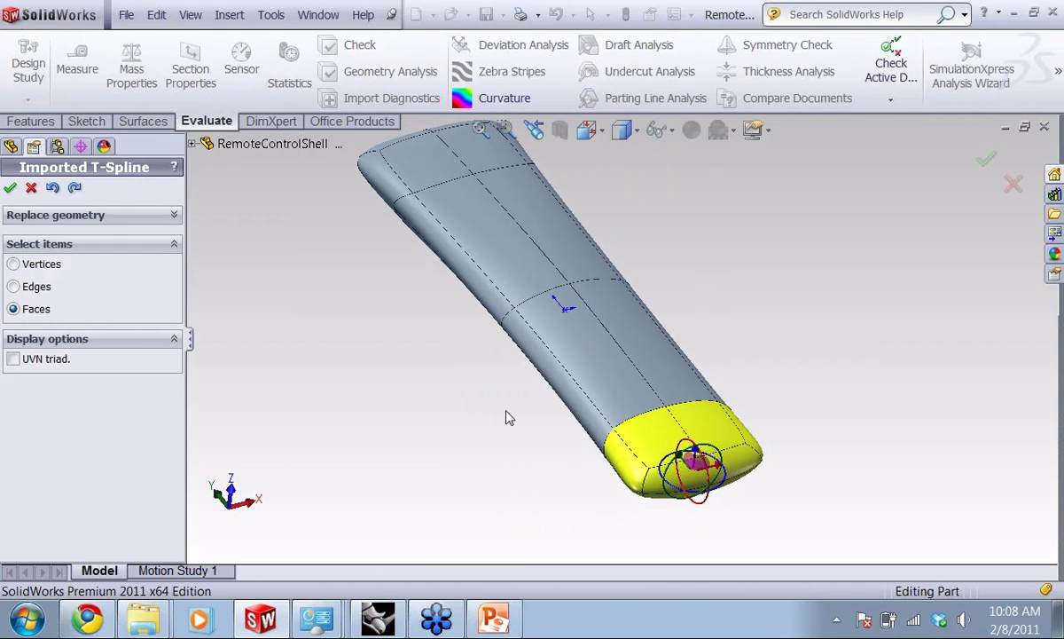
pyautogui.moveTo(510, 417); pyautogui.dragTo(470, 352, button='middle')
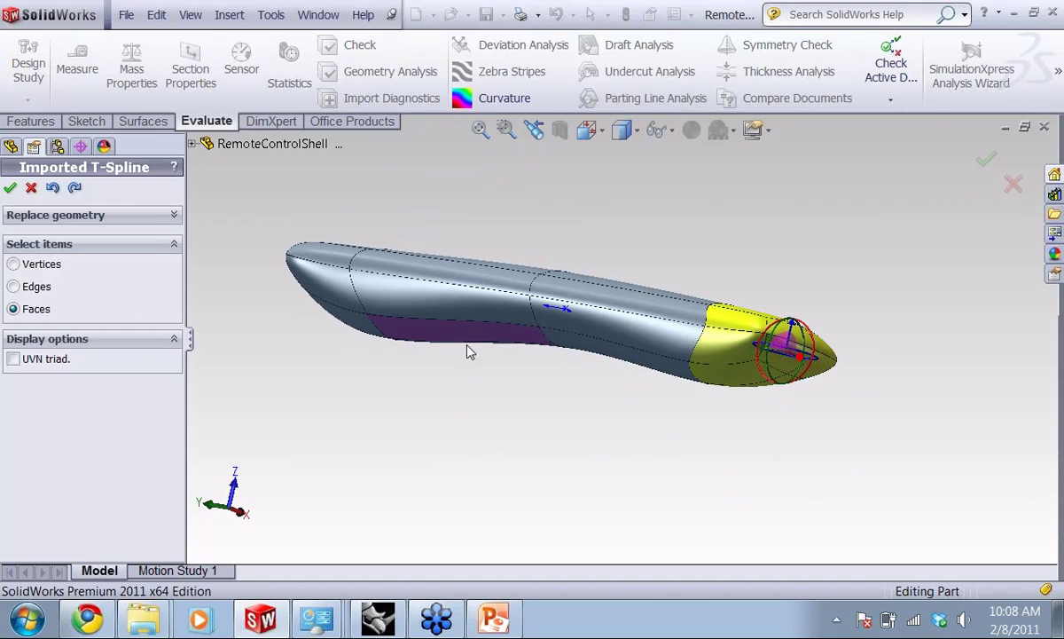
pyautogui.click(10, 187)
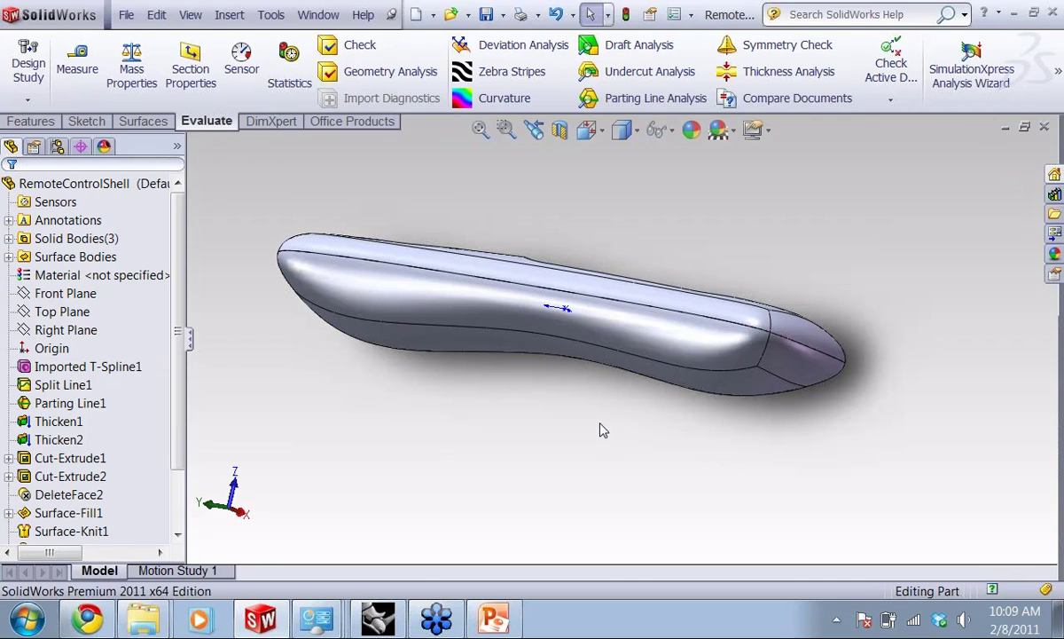
# Reopen the Imported T-Spline1 feature for editing with faces as the selectable items
pyautogui.moveTo(612, 392); pyautogui.dragTo(605, 484, button='middle')
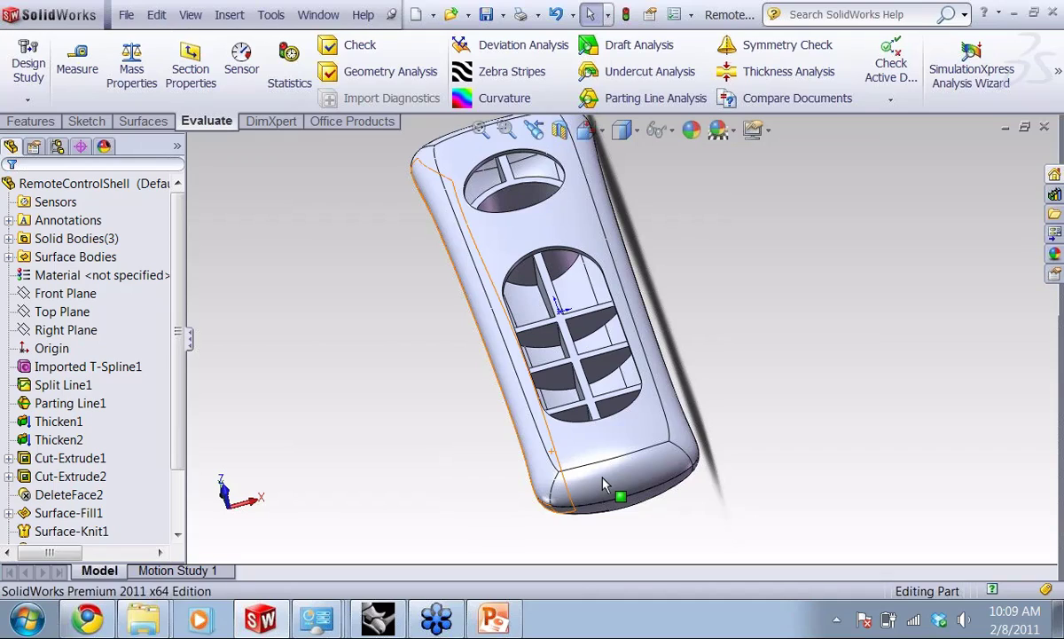
pyautogui.scroll(-2, 181, 358)
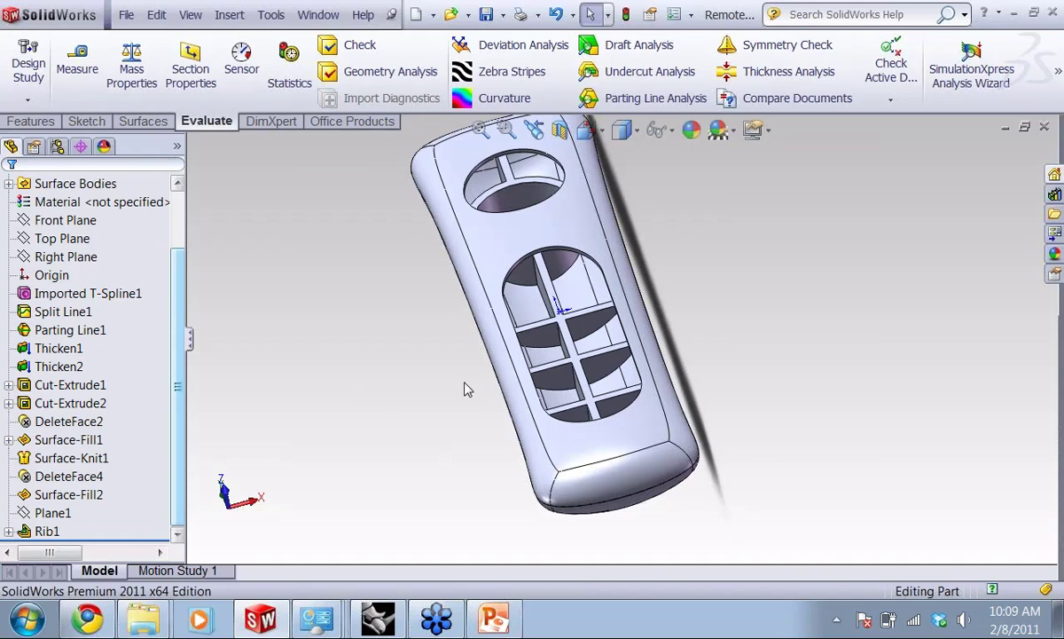
pyautogui.moveTo(468, 389); pyautogui.dragTo(471, 312, button='middle')
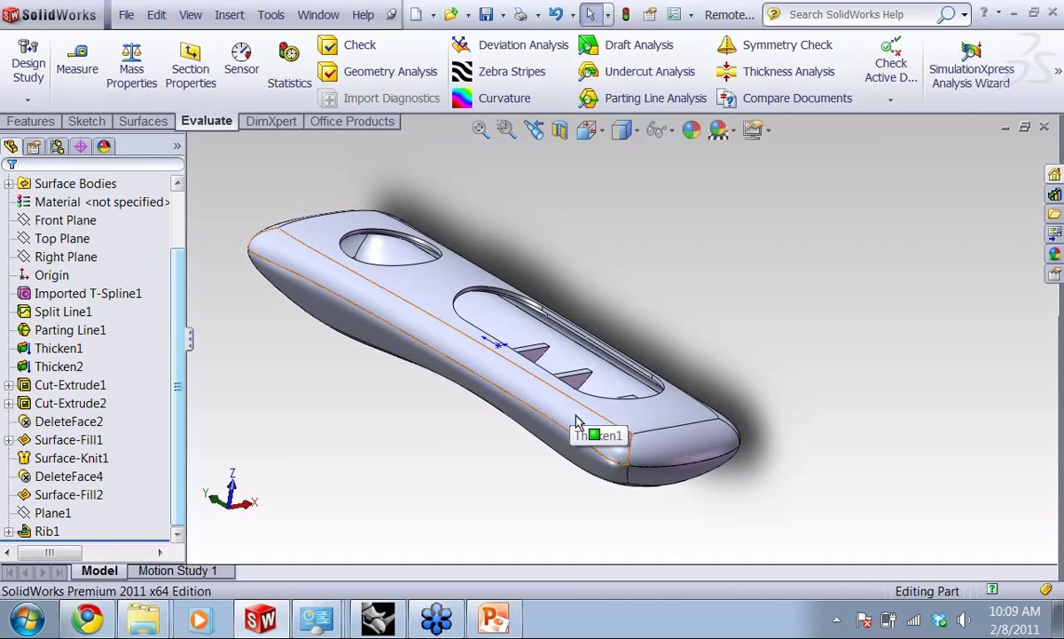
pyautogui.moveTo(525, 404); pyautogui.dragTo(466, 414, button='middle')
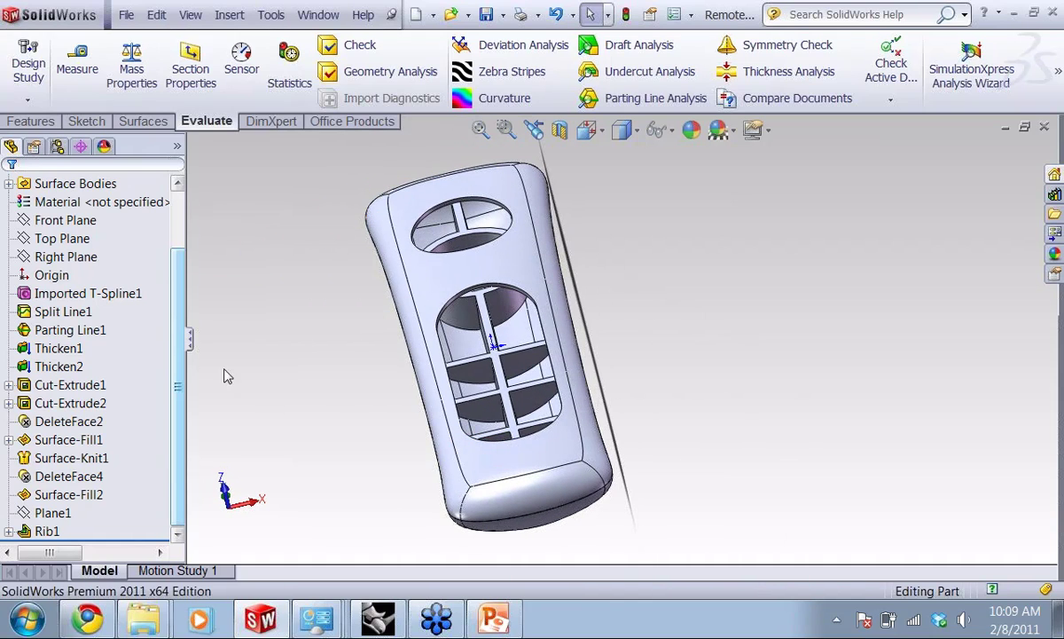
pyautogui.click(80, 293)
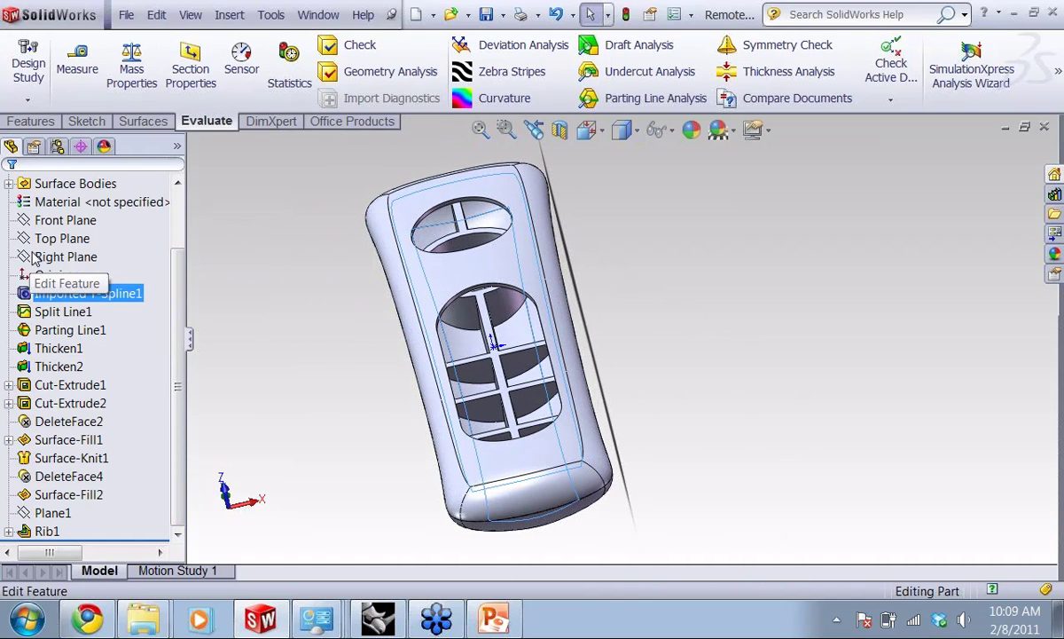
pyautogui.click(32, 256)
pyautogui.moveTo(375, 463); pyautogui.dragTo(423, 392, button='middle')
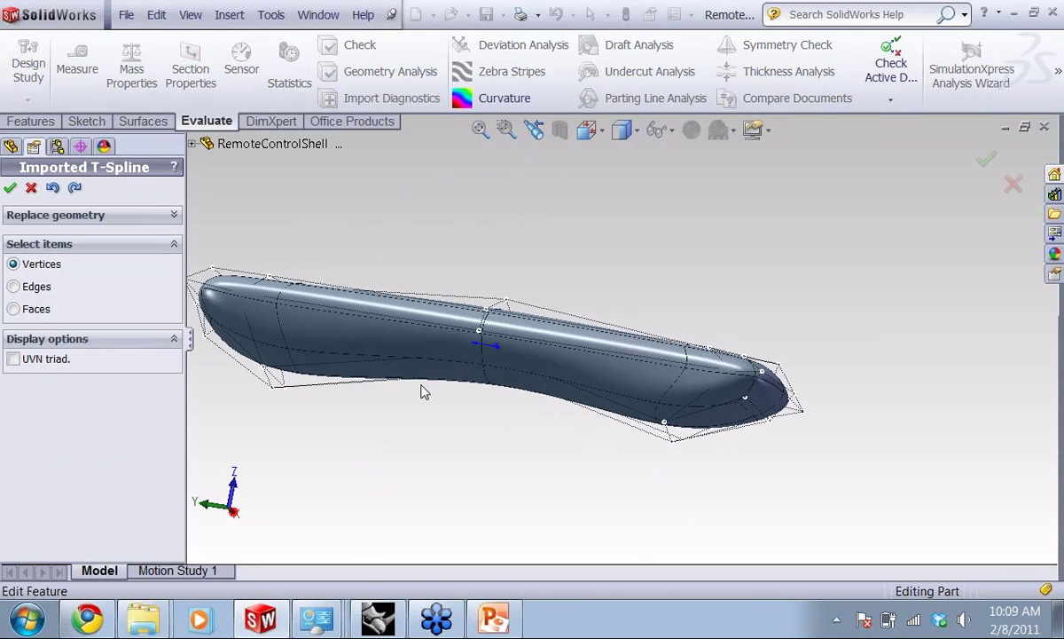
pyautogui.click(13, 309)
# Select the lower side face between the remote's middle and near end, move it slightly with the manipulator and accept the edit
pyautogui.moveTo(484, 470); pyautogui.dragTo(484, 375, button='middle')
pyautogui.click(532, 380)
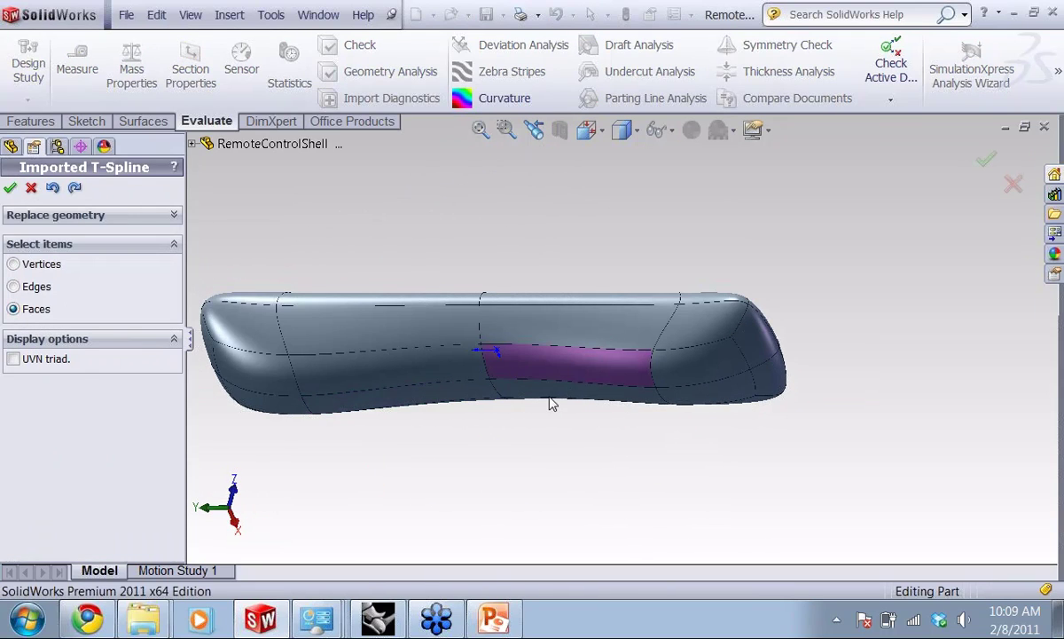
pyautogui.click(548, 397)
pyautogui.moveTo(544, 404); pyautogui.dragTo(550, 474, button='middle')
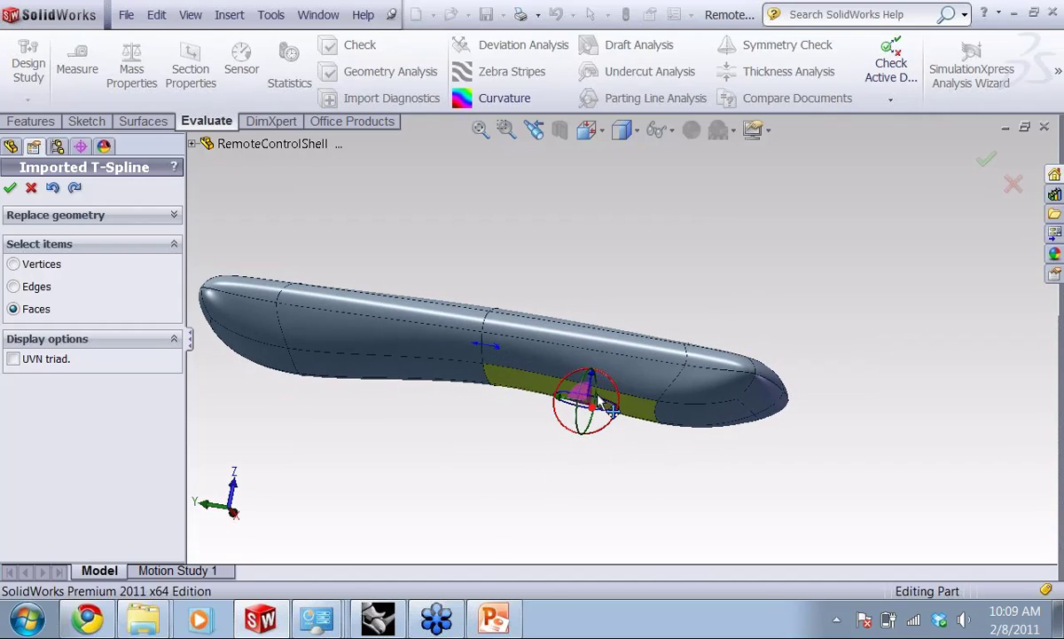
pyautogui.keyDown('ctrl'); pyautogui.click(594, 381); pyautogui.keyUp('ctrl')
pyautogui.moveTo(594, 380)
pyautogui.mouseDown()
pyautogui.moveTo(598, 399)
pyautogui.moveTo(593, 383)
pyautogui.moveTo(586, 393)
pyautogui.mouseUp()
pyautogui.moveTo(509, 480); pyautogui.dragTo(465, 448, button='middle')
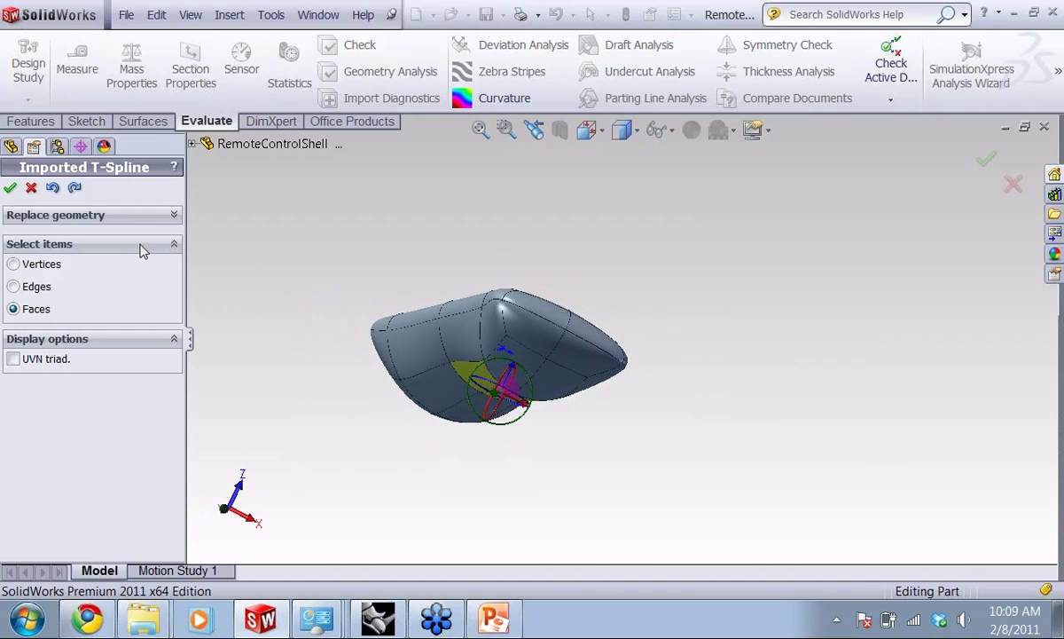
pyautogui.click(10, 187)
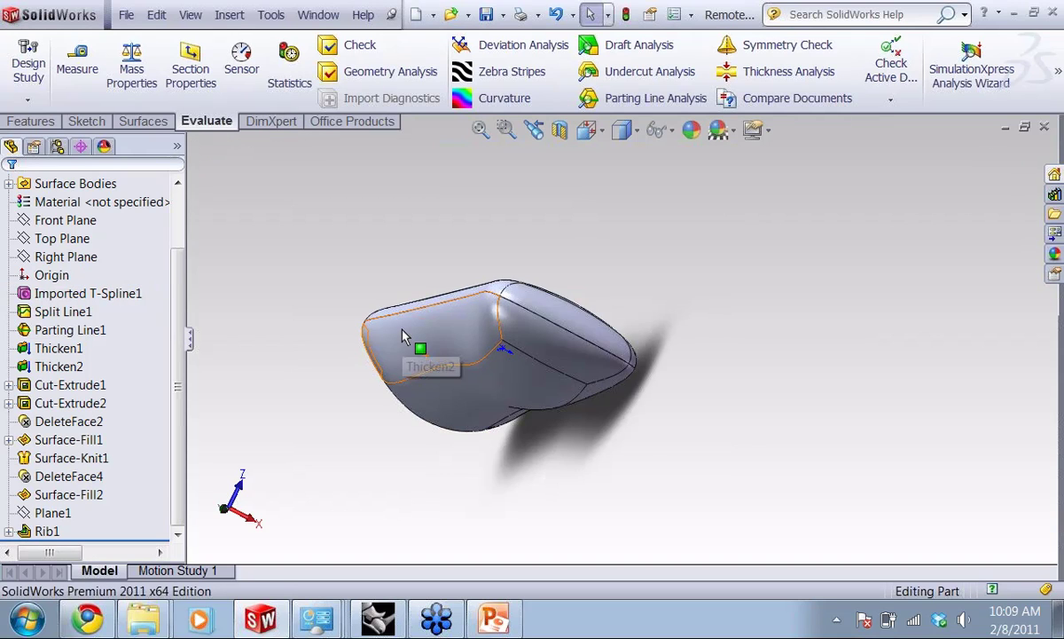
# Switch to Rhinoceros, where the RemoteControlWorkFlow file holds the remote's reference images, and view them in perspective
pyautogui.moveTo(403, 337); pyautogui.dragTo(521, 381, button='middle')
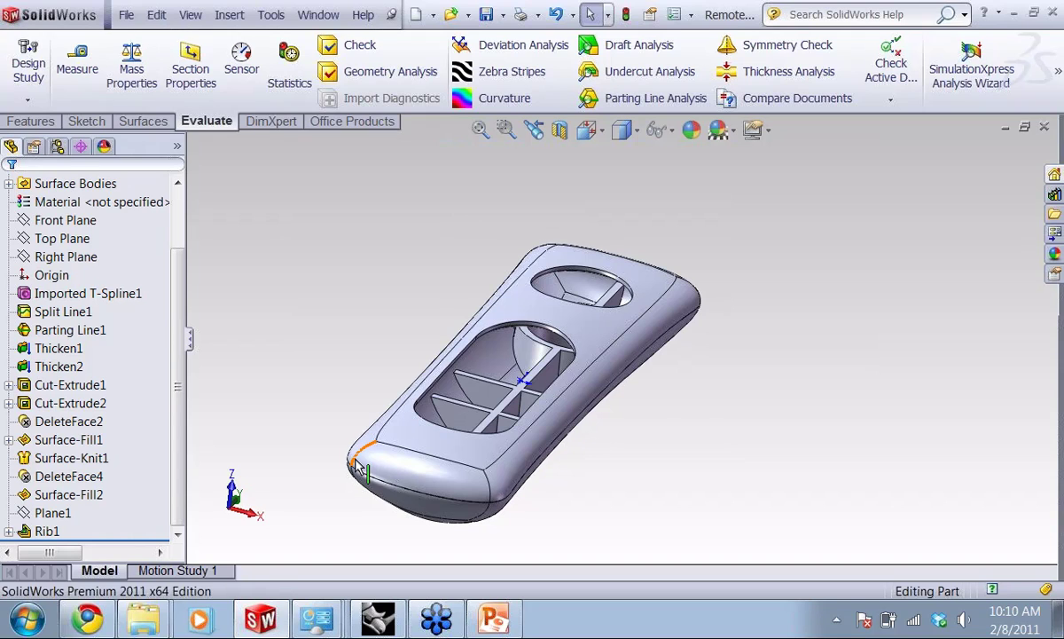
pyautogui.moveTo(333, 451); pyautogui.dragTo(345, 465, button='middle')
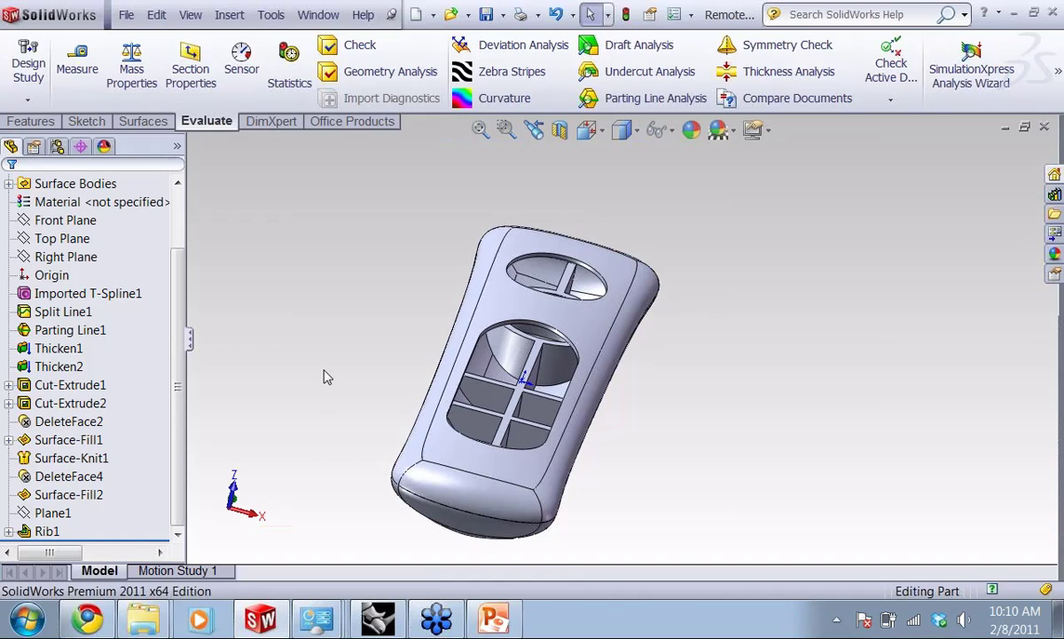
pyautogui.click(392, 621)
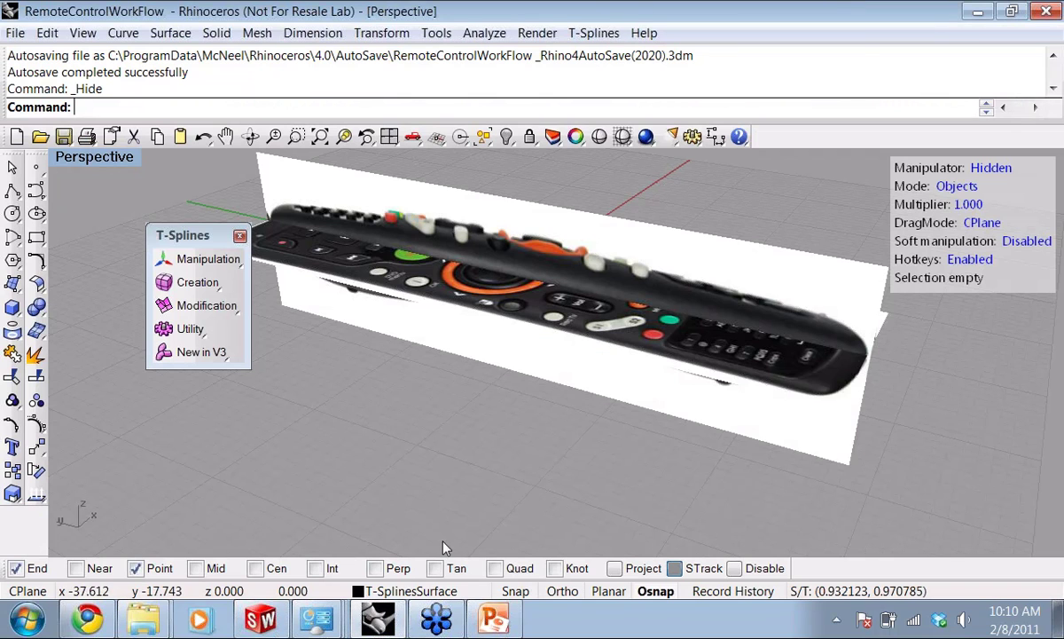
pyautogui.middleClick(648, 426)
pyautogui.moveTo(501, 440); pyautogui.dragTo(510, 418, button='right')
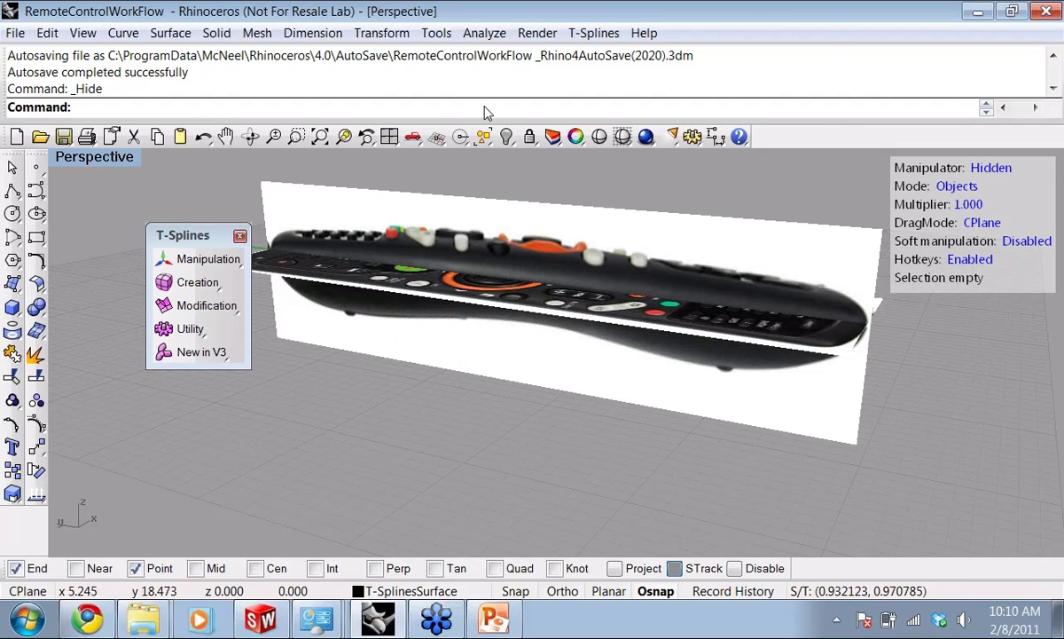
# Start a smooth T-Splines box with YFaces set to 4 and AxialSymmetry set to Yes
pyautogui.click(595, 33)
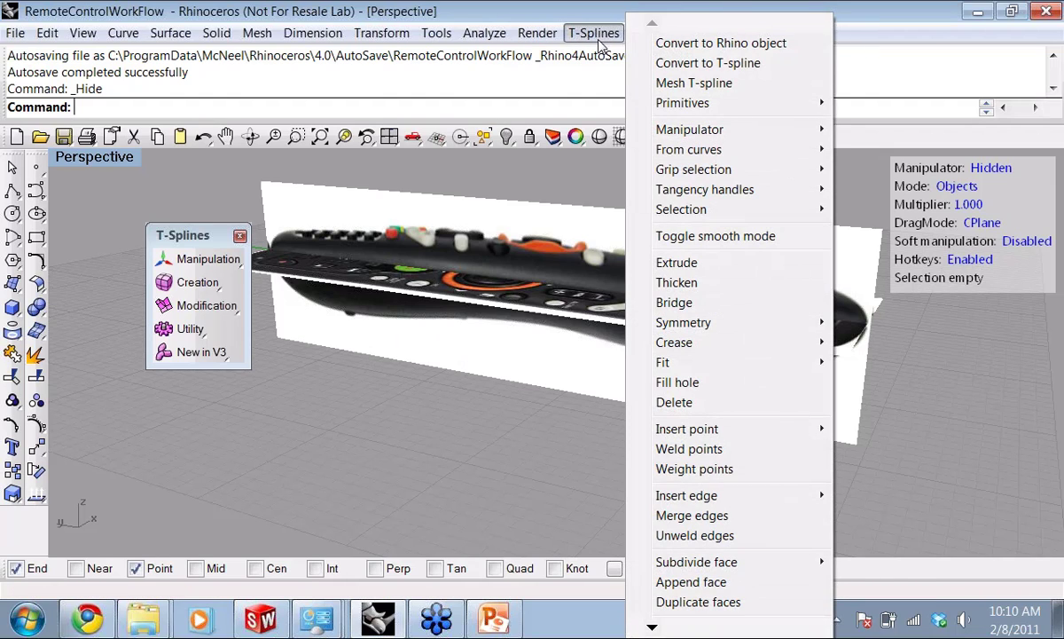
pyautogui.click(599, 40)
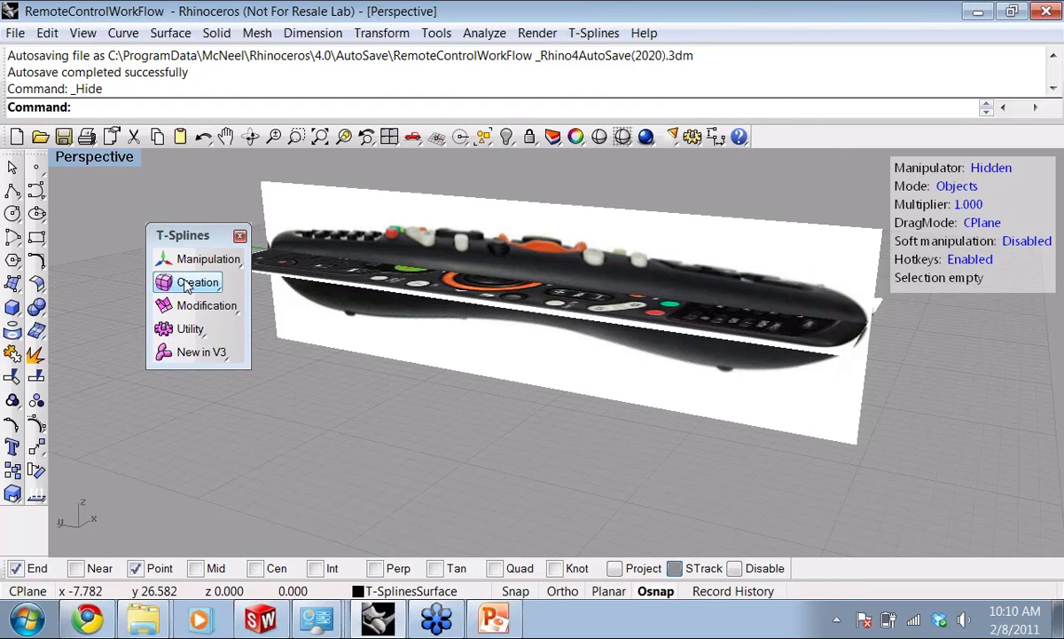
pyautogui.click(186, 284)
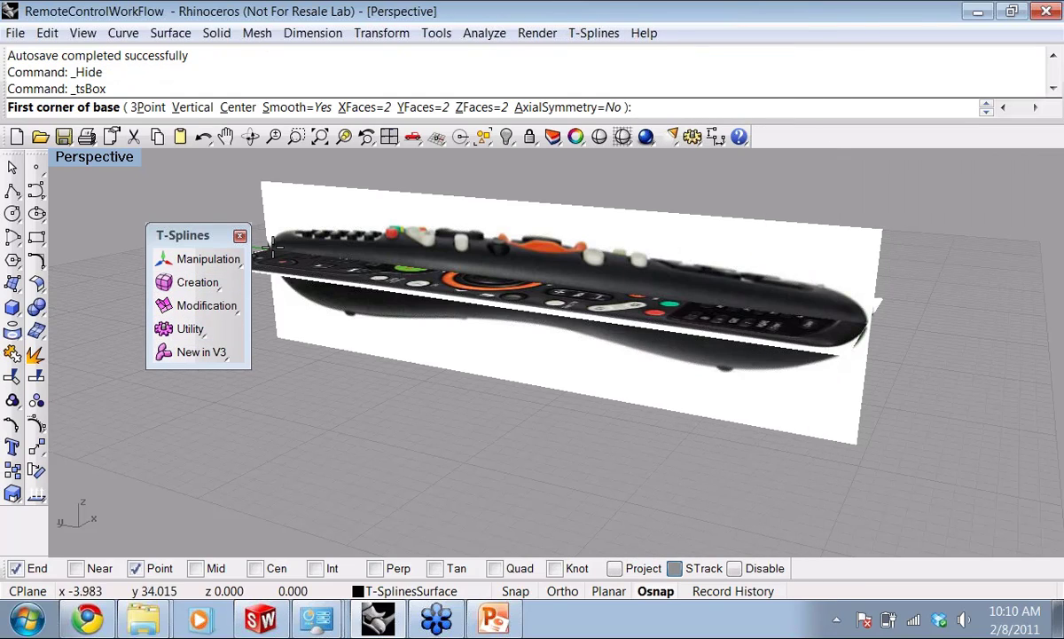
pyautogui.click(424, 107)
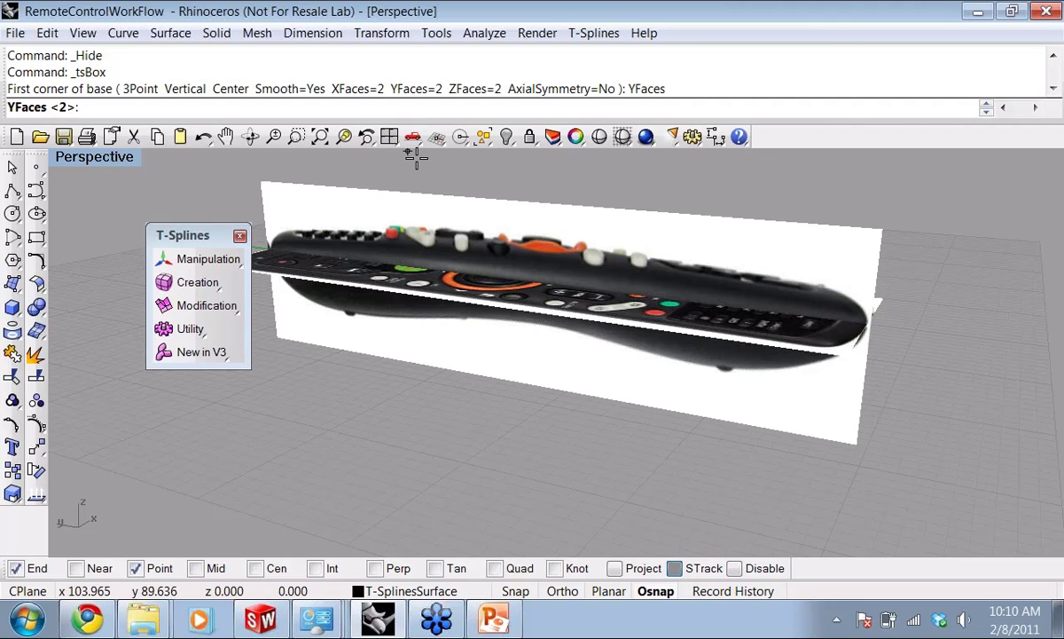
pyautogui.press('Return')
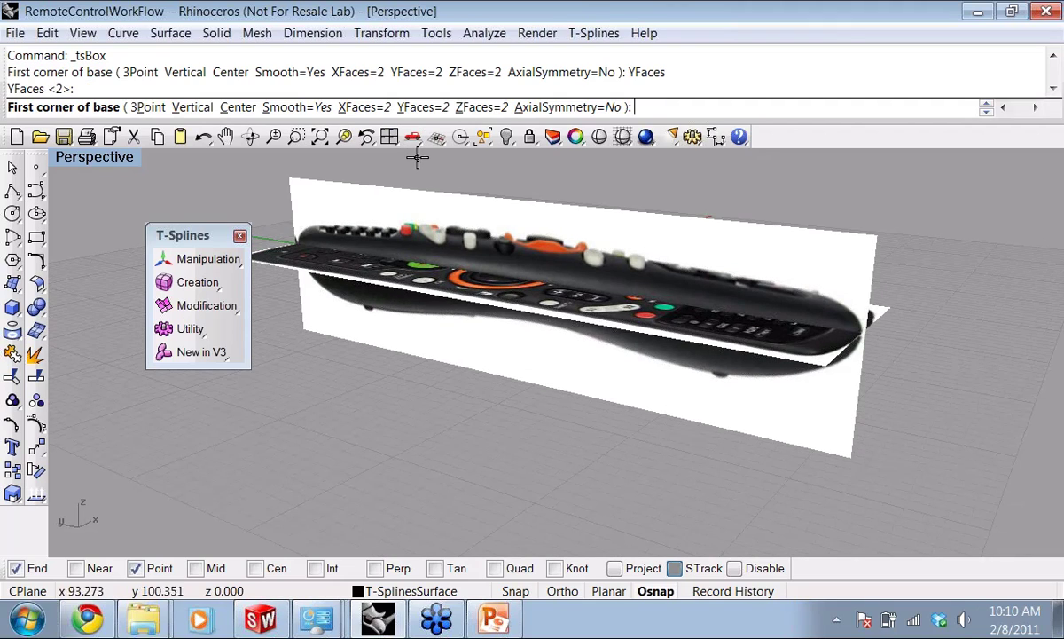
pyautogui.click(417, 107)
pyautogui.press('Left')
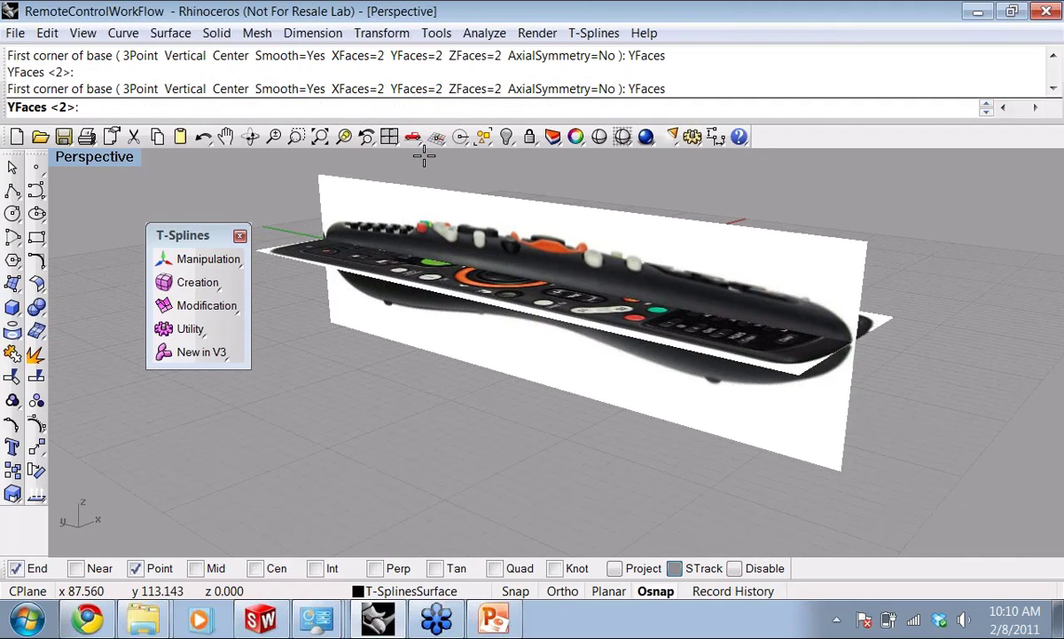
pyautogui.write('4')
pyautogui.press('Return')
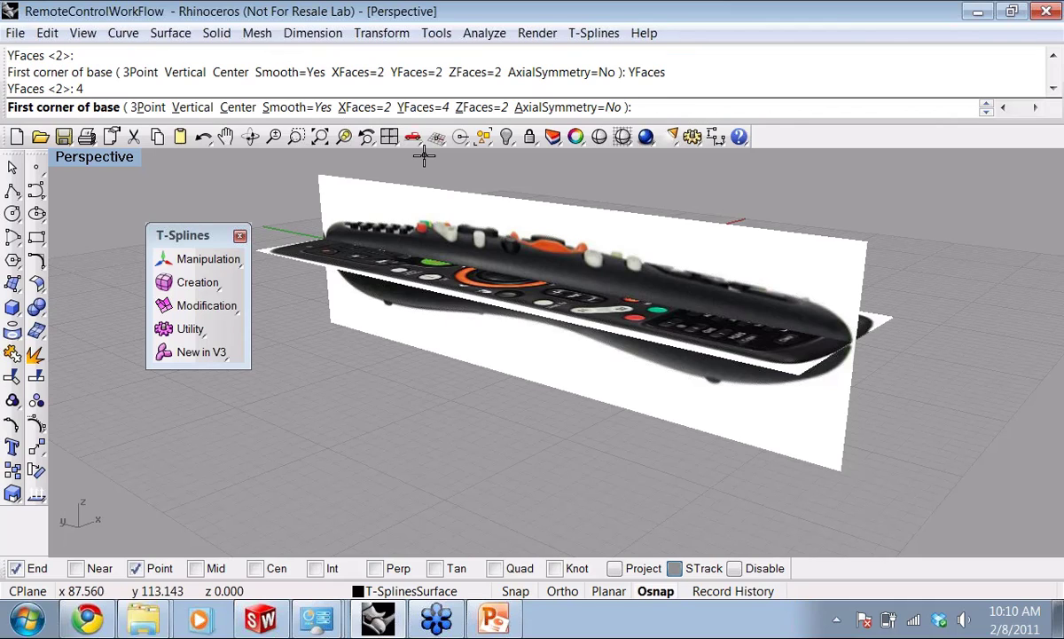
pyautogui.click(544, 107)
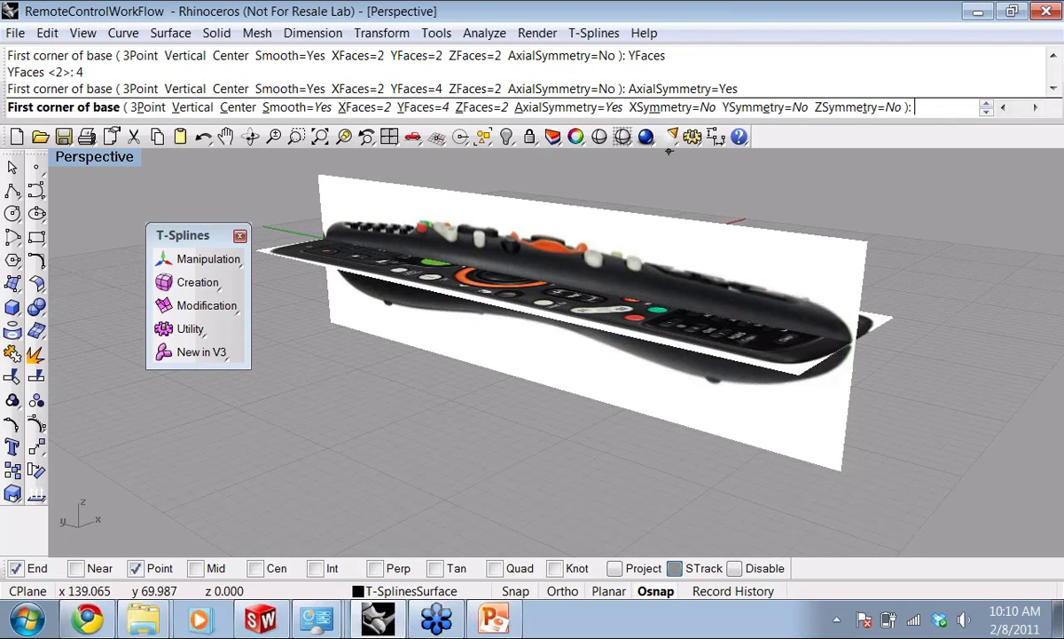
pyautogui.middleClick(572, 364)
pyautogui.click(614, 300)
pyautogui.moveTo(645, 267); pyautogui.dragTo(506, 260, button='right')
pyautogui.press('Escape')
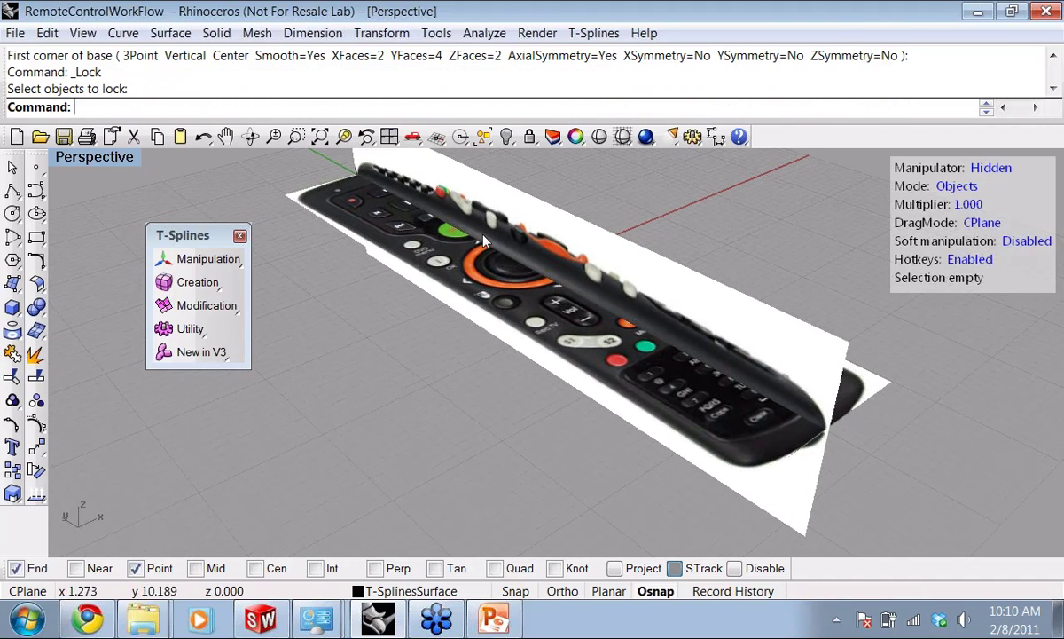
# Restart the T-Splines box with XSymmetry set to Yes and show all four viewports
pyautogui.click(194, 281)
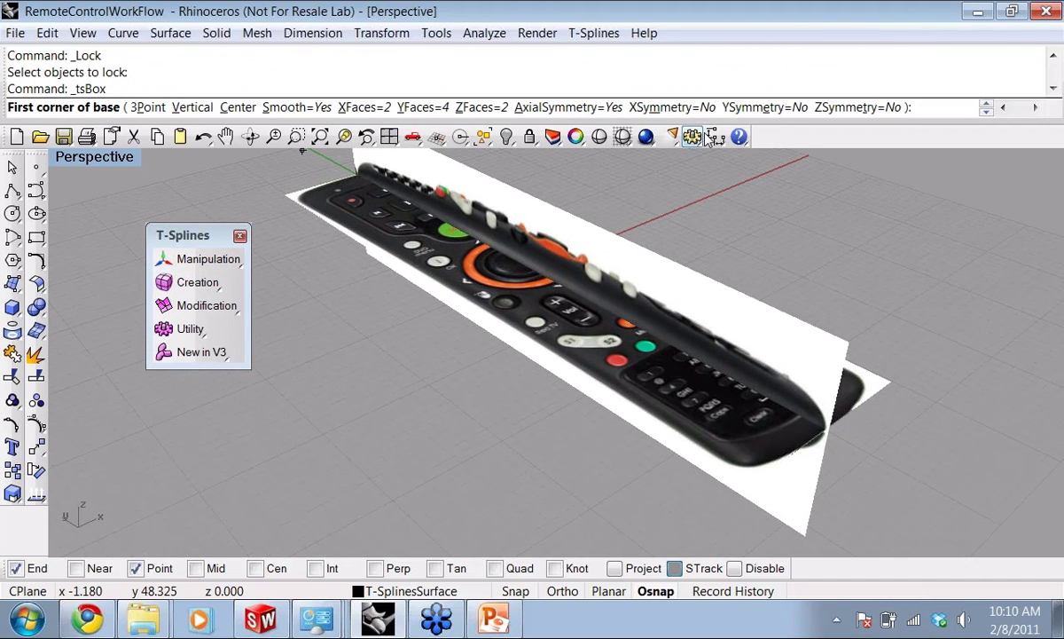
pyautogui.moveTo(599, 238); pyautogui.dragTo(476, 300, button='right')
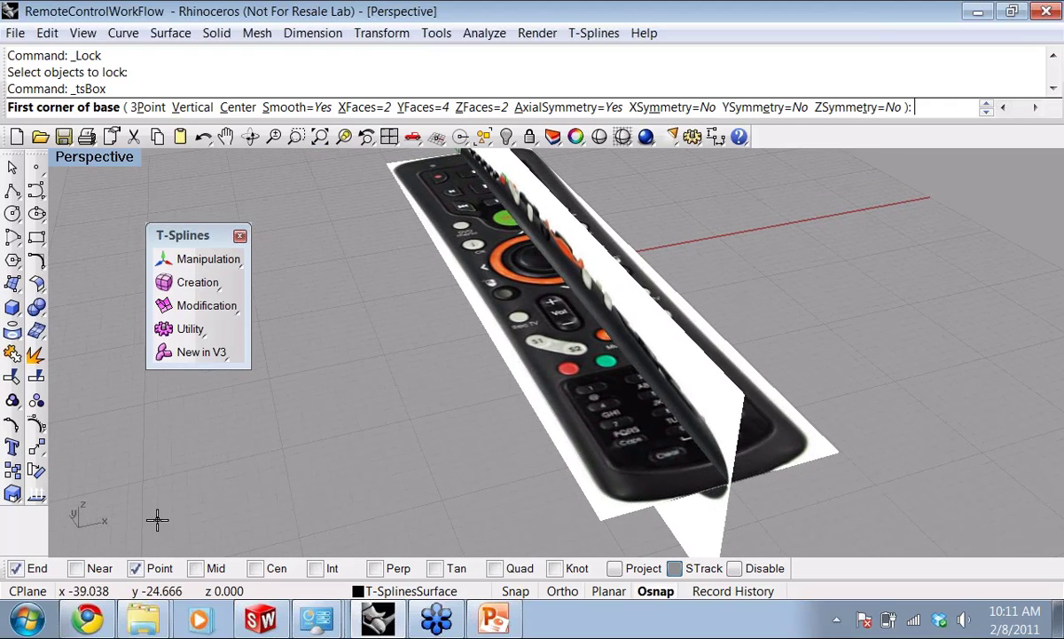
pyautogui.moveTo(151, 522); pyautogui.dragTo(149, 550, button='right')
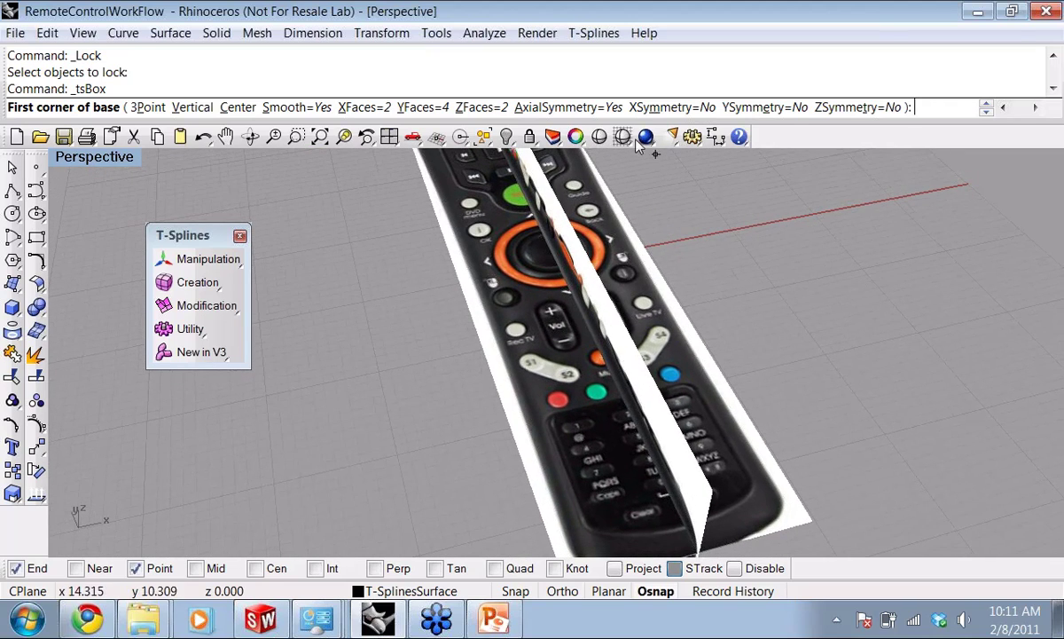
pyautogui.click(671, 106)
pyautogui.moveTo(577, 292); pyautogui.dragTo(552, 335, button='right')
pyautogui.scroll(-2, 552, 337)
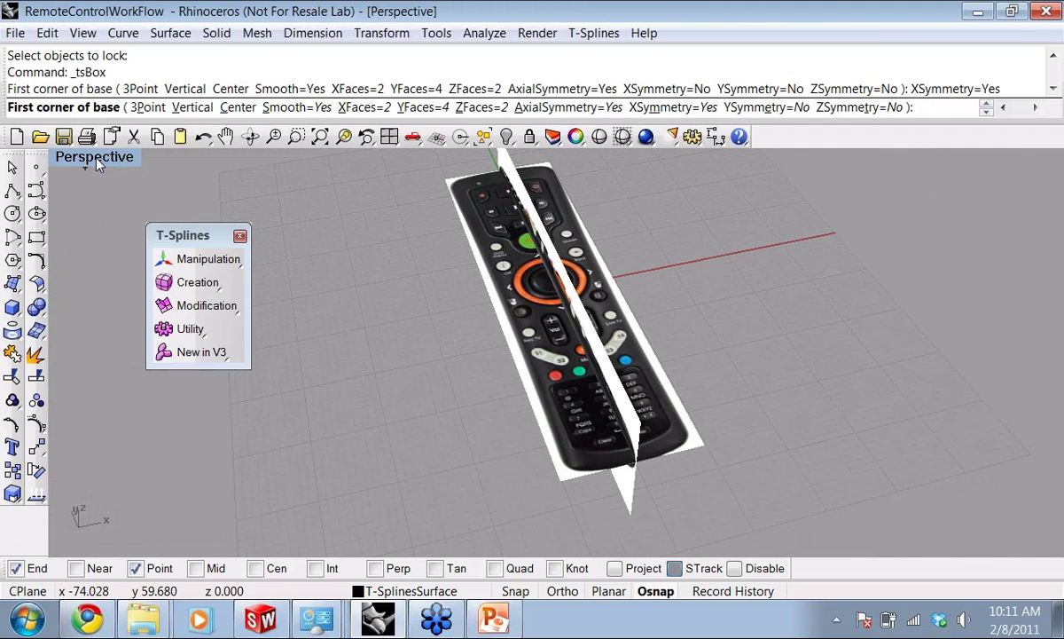
pyautogui.doubleClick(96, 160)
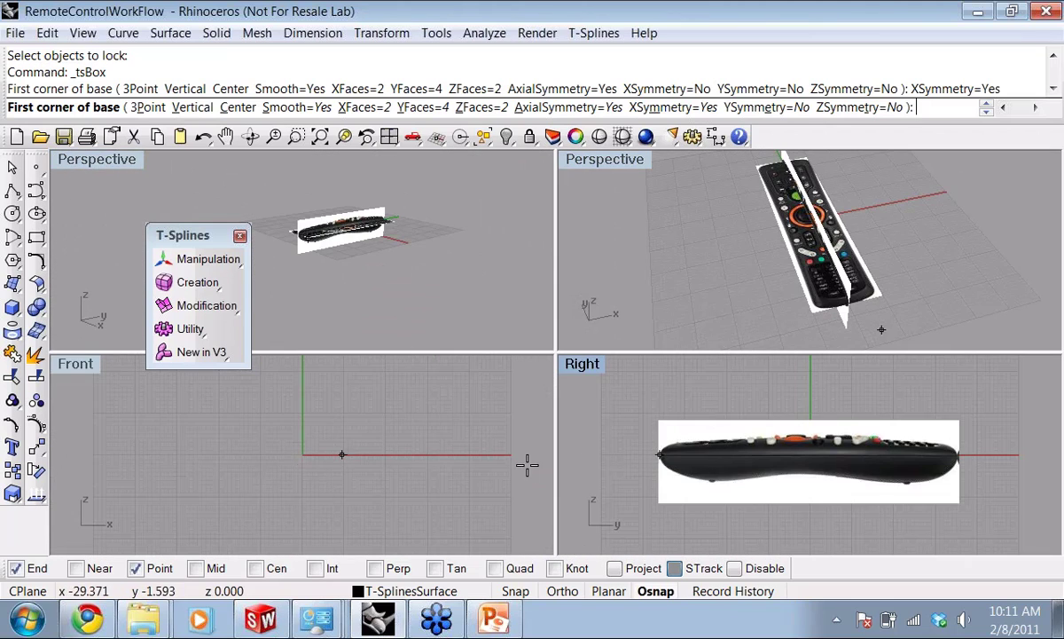
# Try to build the box from opposite corners of the side reference image in the Right viewport, and undo it
pyautogui.click(658, 420)
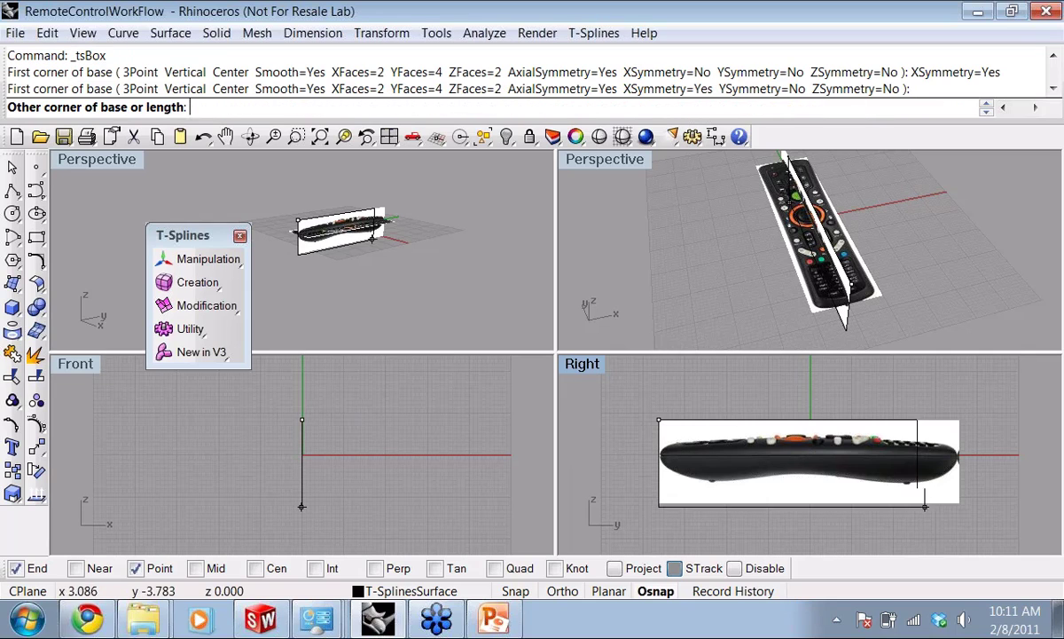
pyautogui.click(959, 503)
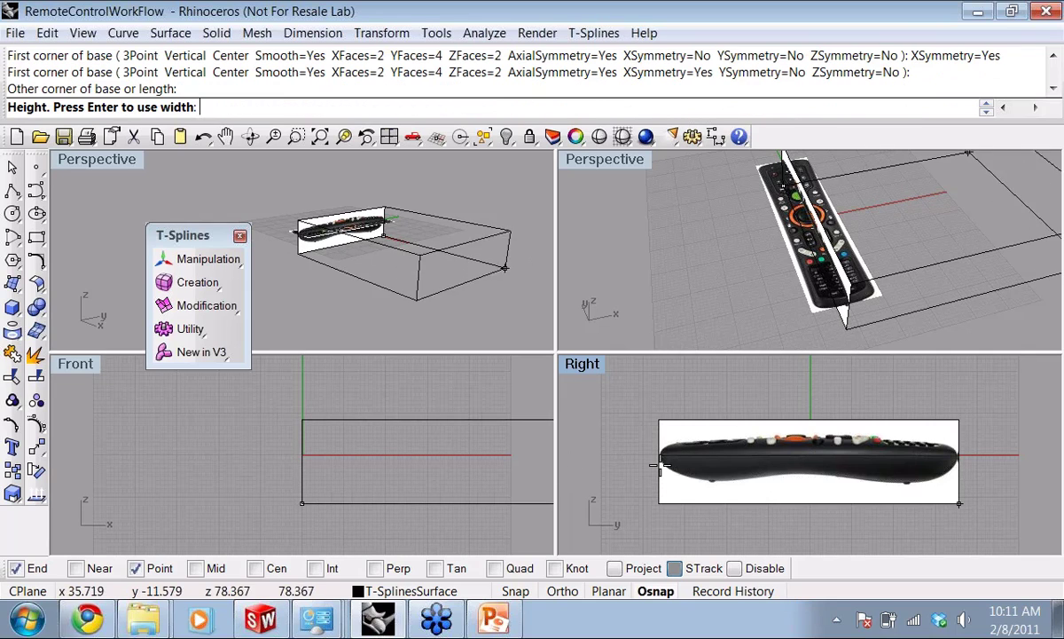
pyautogui.click(898, 295)
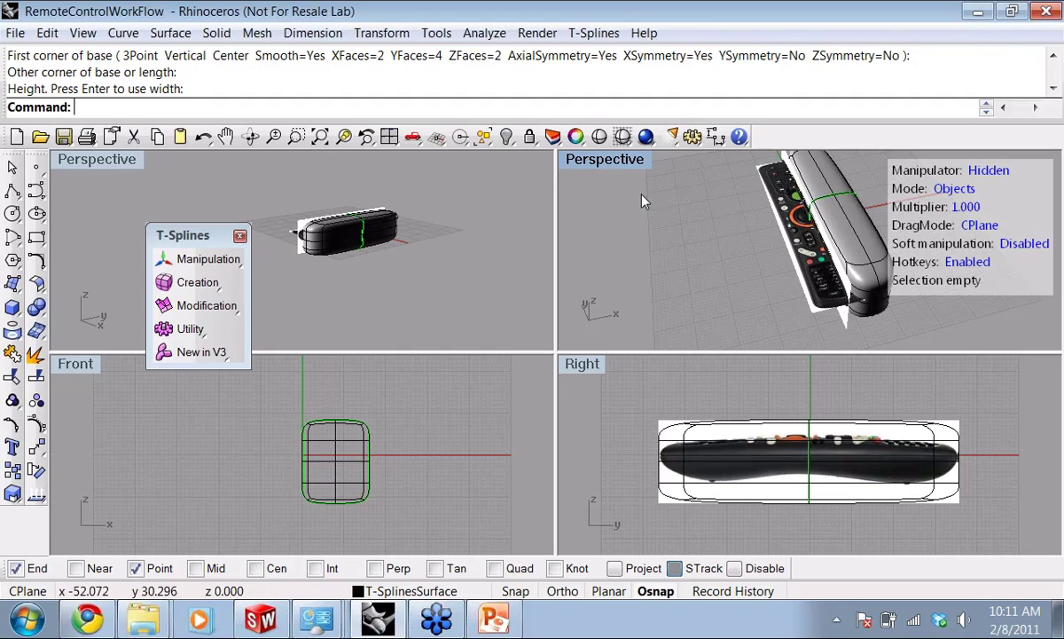
pyautogui.moveTo(644, 202); pyautogui.dragTo(717, 286, button='right')
pyautogui.hotkey('ctrl', 'z')
# Create the T-Splines box from opposite corners of the flat top-view reference image and give it a low height
pyautogui.rightClick(713, 294)
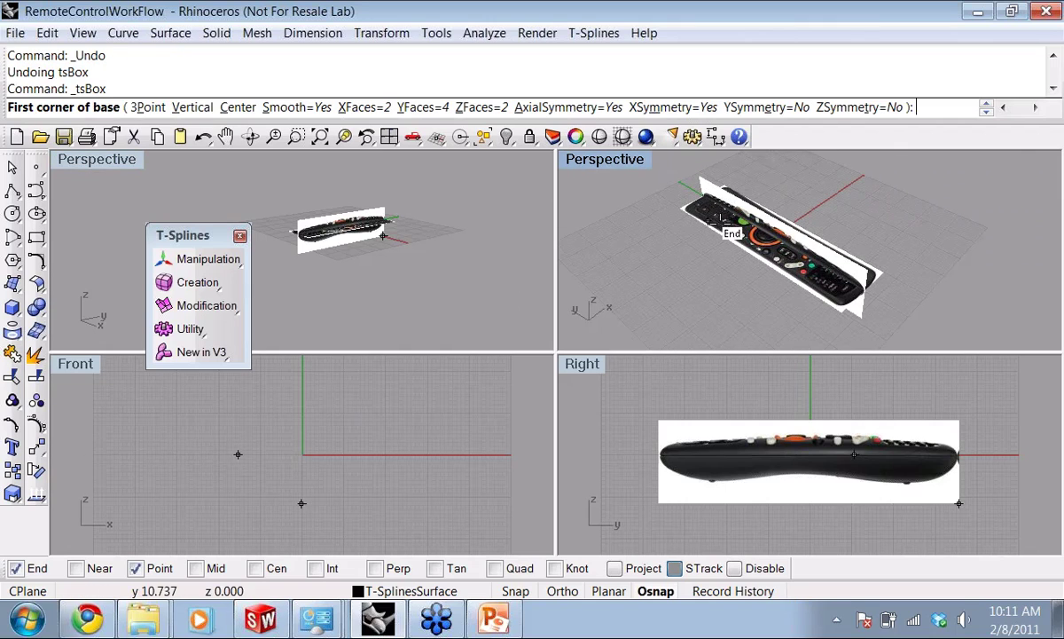
pyautogui.click(680, 208)
pyautogui.click(882, 272)
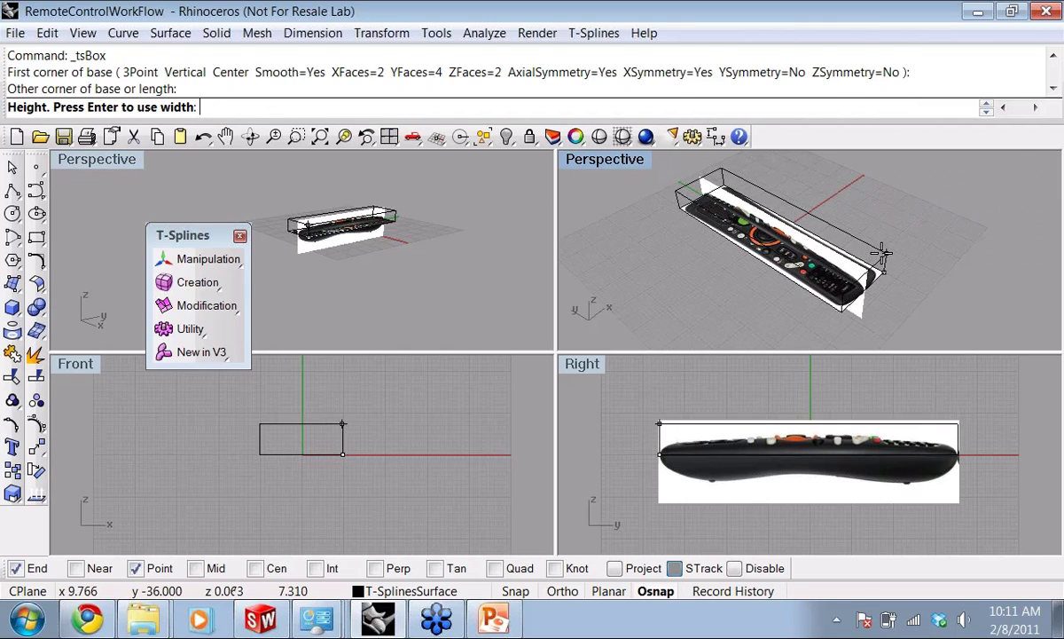
pyautogui.click(830, 249)
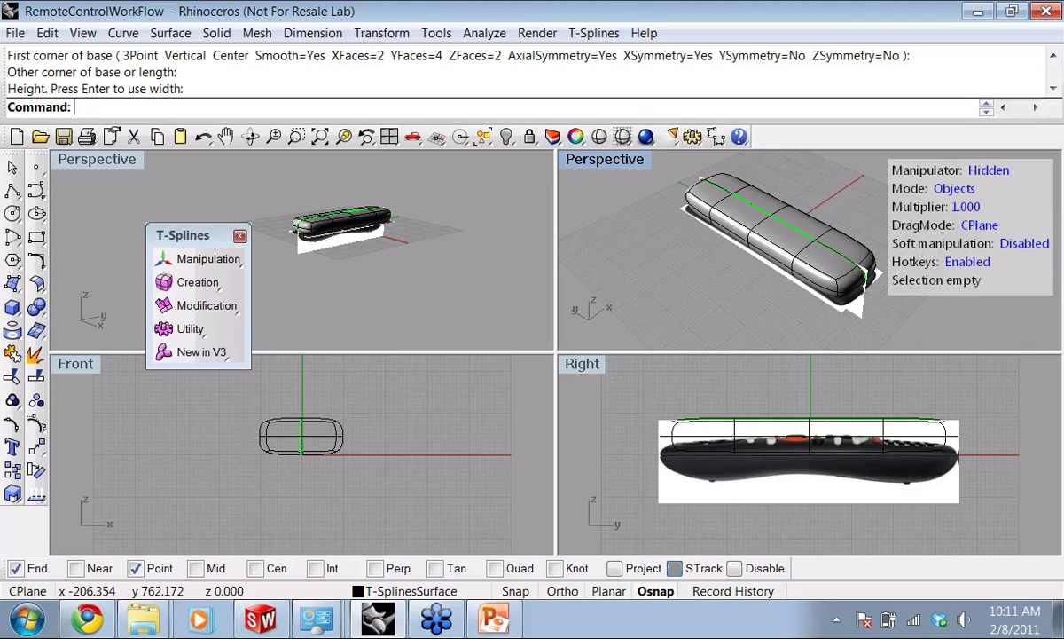
pyautogui.doubleClick(557, 162)
pyautogui.moveTo(463, 327); pyautogui.dragTo(546, 282, button='right')
pyautogui.doubleClick(105, 161)
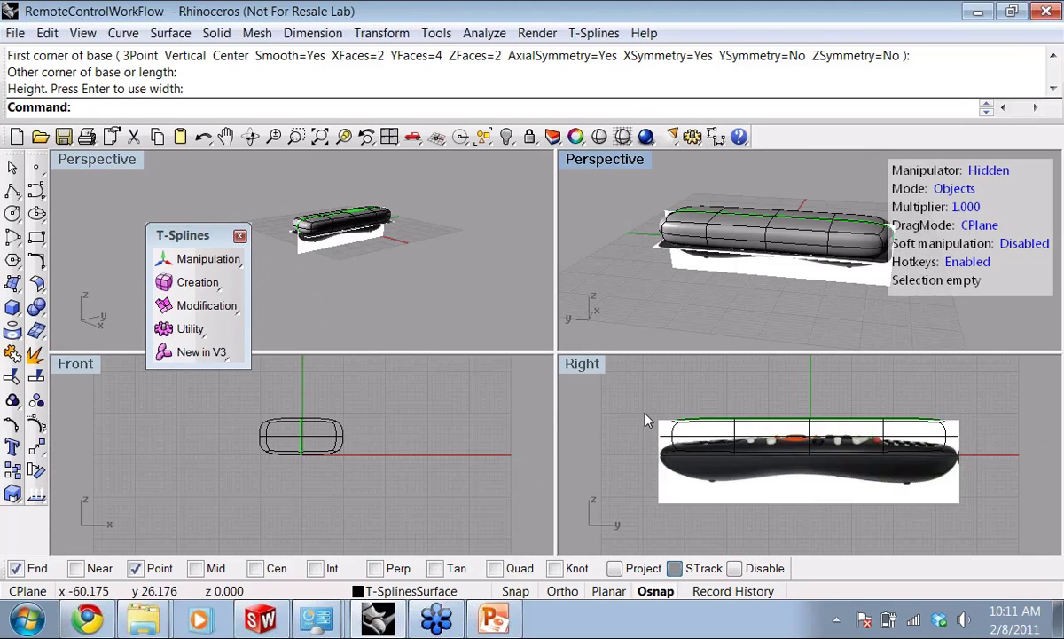
# In the maximized Right viewport, translate the T-Splines box downward so it overlays the remote's body in the side image
pyautogui.doubleClick(580, 368)
pyautogui.moveTo(549, 392); pyautogui.dragTo(533, 417, button='right')
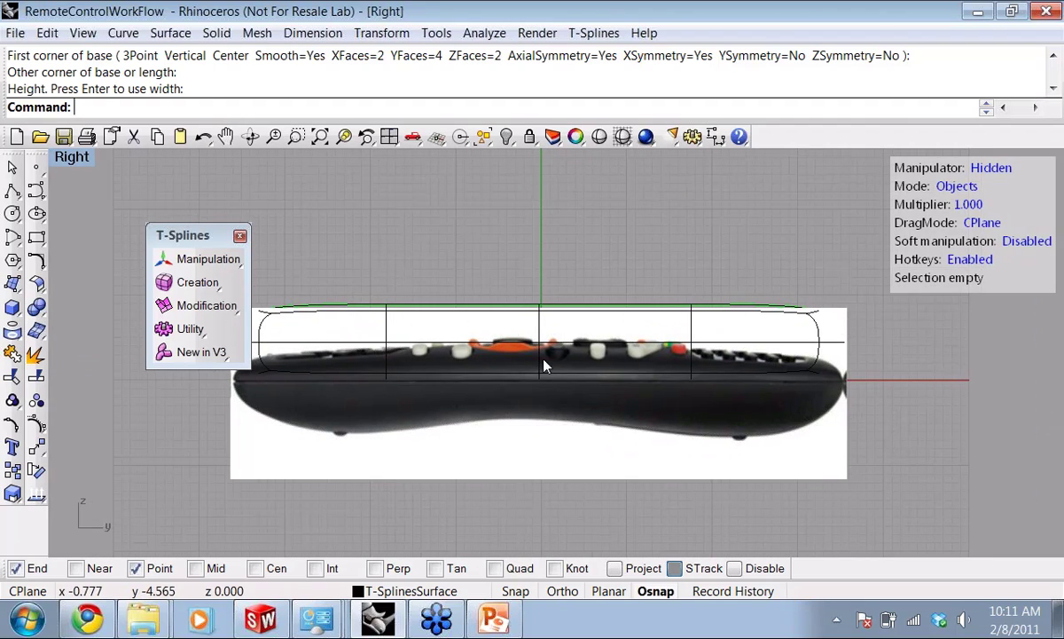
pyautogui.click(548, 307)
pyautogui.press('w')
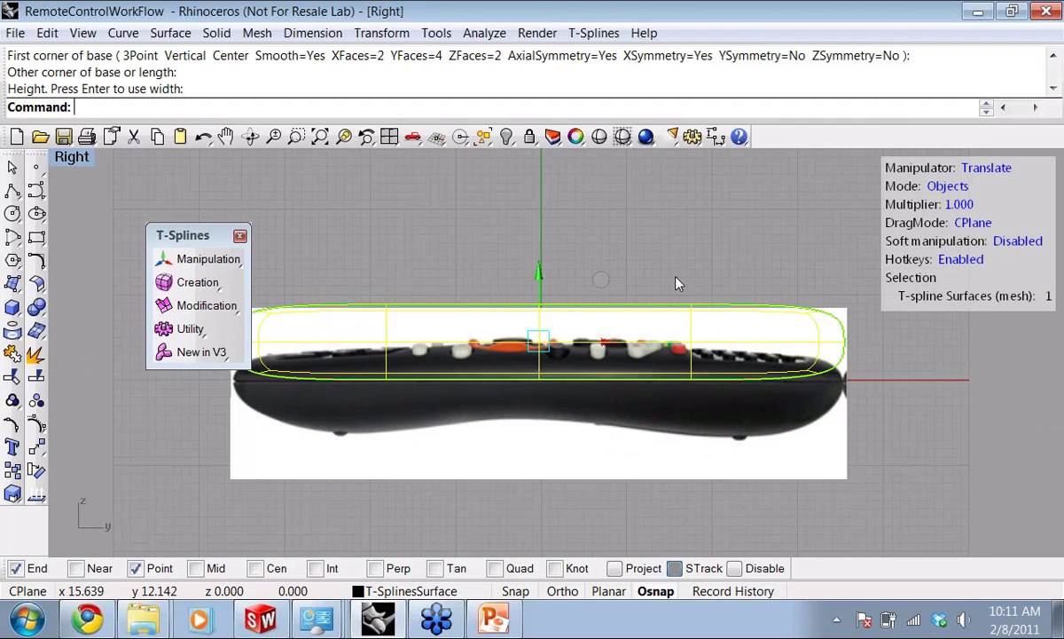
pyautogui.moveTo(541, 278); pyautogui.dragTo(541, 315)
pyautogui.click(534, 453)
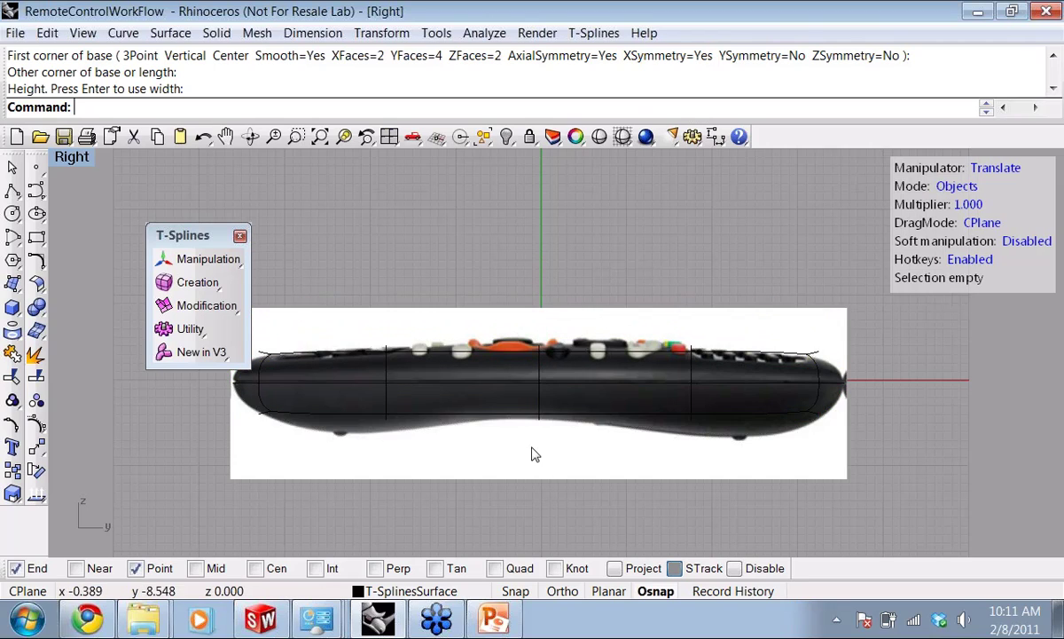
# Shade the Right viewport and set the T-Splines selection mode to Verts
pyautogui.moveTo(532, 451); pyautogui.dragTo(549, 476, button='right')
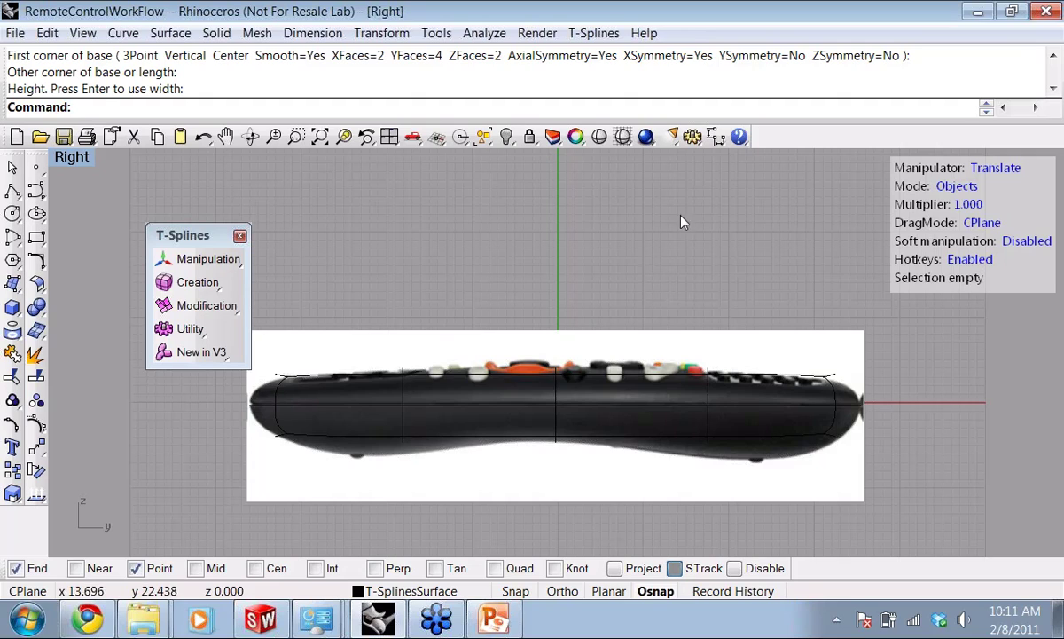
pyautogui.click(577, 134)
pyautogui.moveTo(660, 395); pyautogui.dragTo(676, 351, button='right')
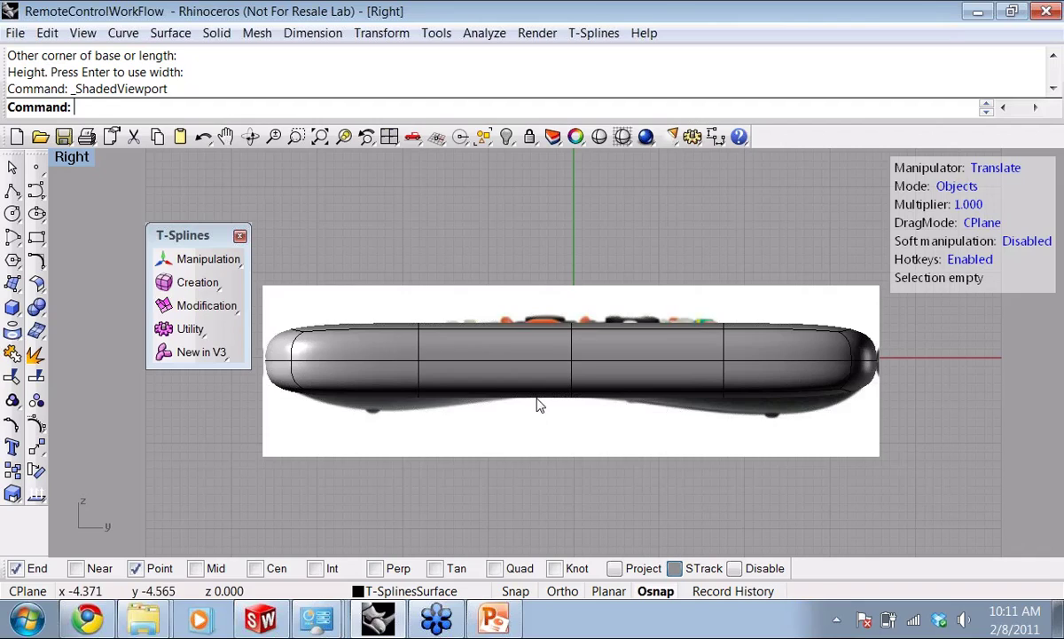
pyautogui.click(953, 185)
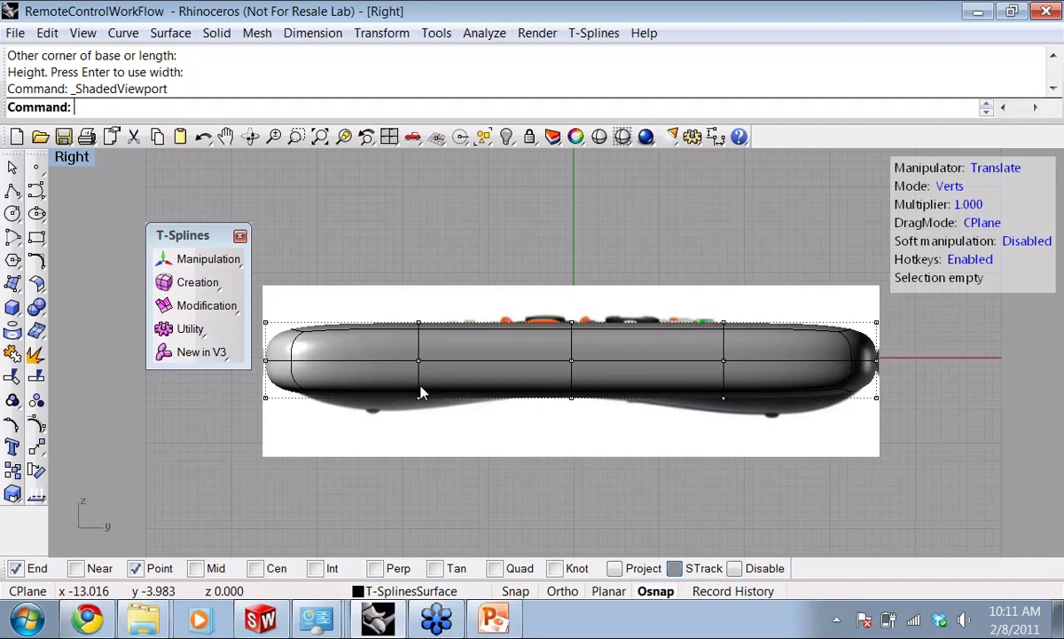
# Lower the bottom vertices at both bulges of the underside and shift the y-positive column outward to match the side image
pyautogui.moveTo(401, 382); pyautogui.dragTo(437, 427)
pyautogui.moveTo(418, 323); pyautogui.dragTo(419, 341)
pyautogui.moveTo(712, 384); pyautogui.dragTo(742, 411)
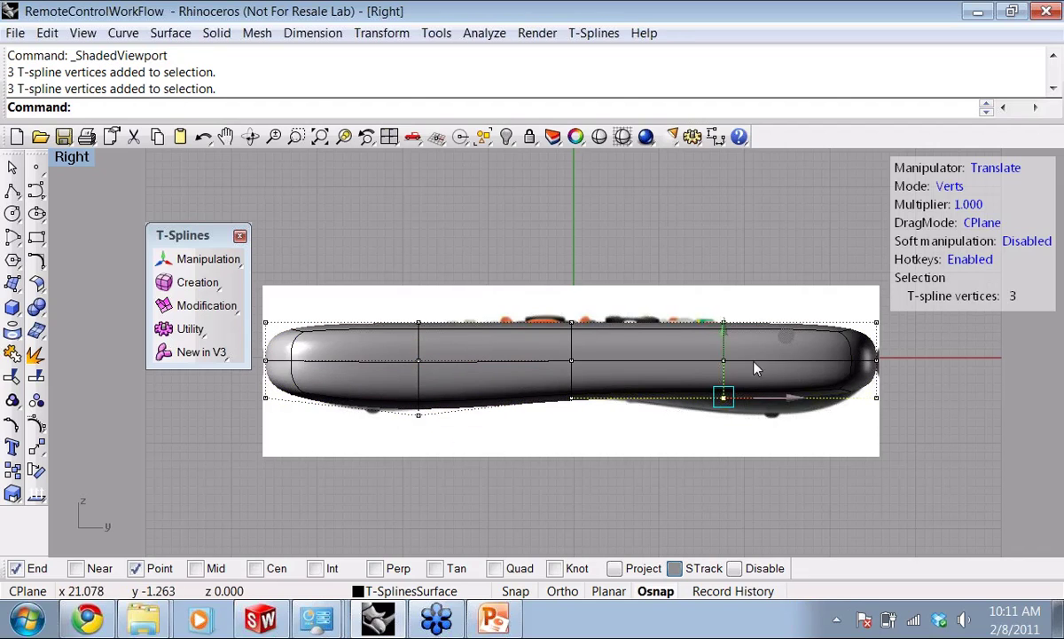
pyautogui.moveTo(702, 302); pyautogui.dragTo(760, 428)
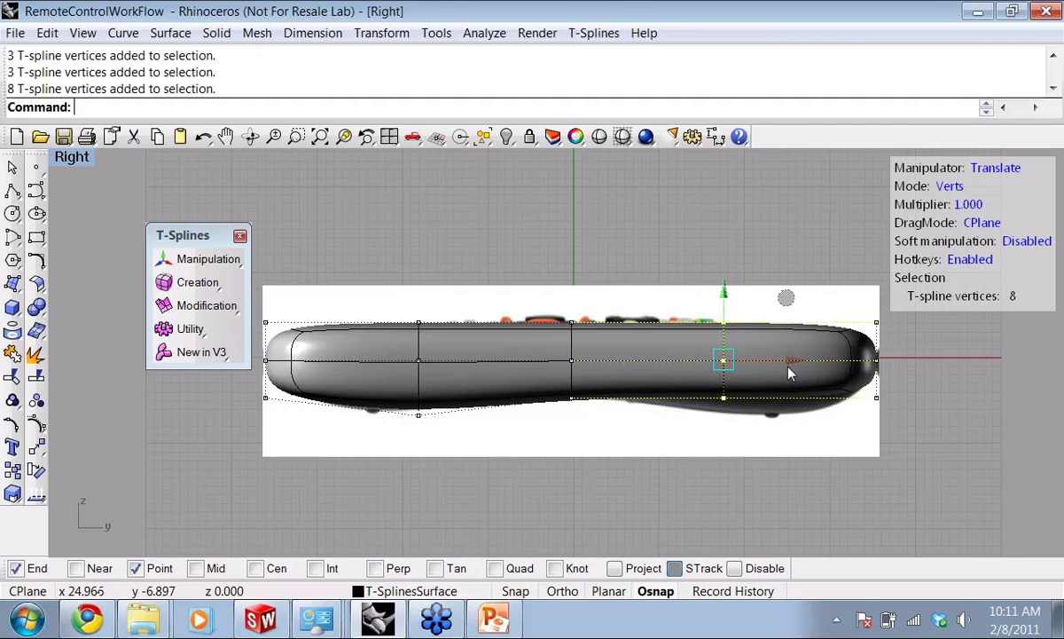
pyautogui.moveTo(728, 373); pyautogui.dragTo(780, 408)
pyautogui.moveTo(766, 329); pyautogui.dragTo(763, 351)
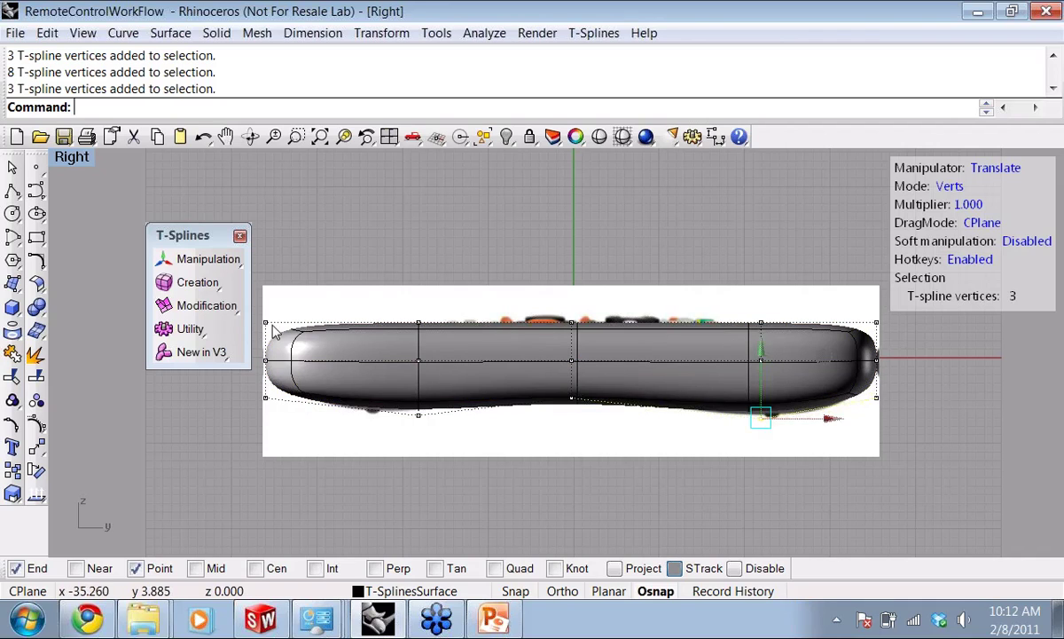
# Fit the vertices at both ends to the side image, pulling the y-positive end's corners inward, and return the viewport to shaded display
pyautogui.moveTo(248, 288); pyautogui.dragTo(325, 364)
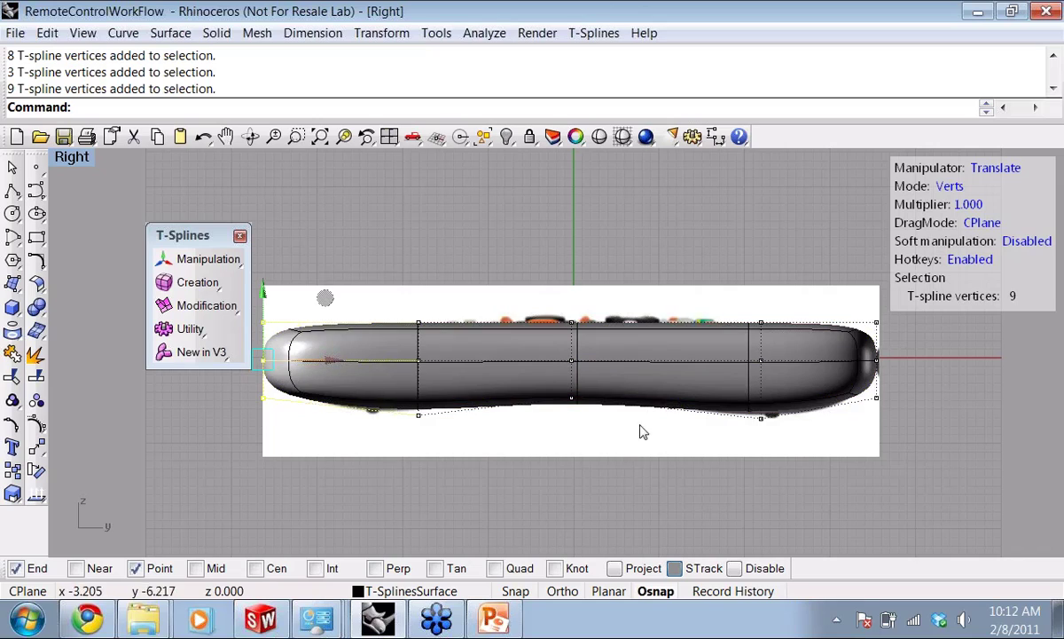
pyautogui.moveTo(854, 388); pyautogui.dragTo(902, 429)
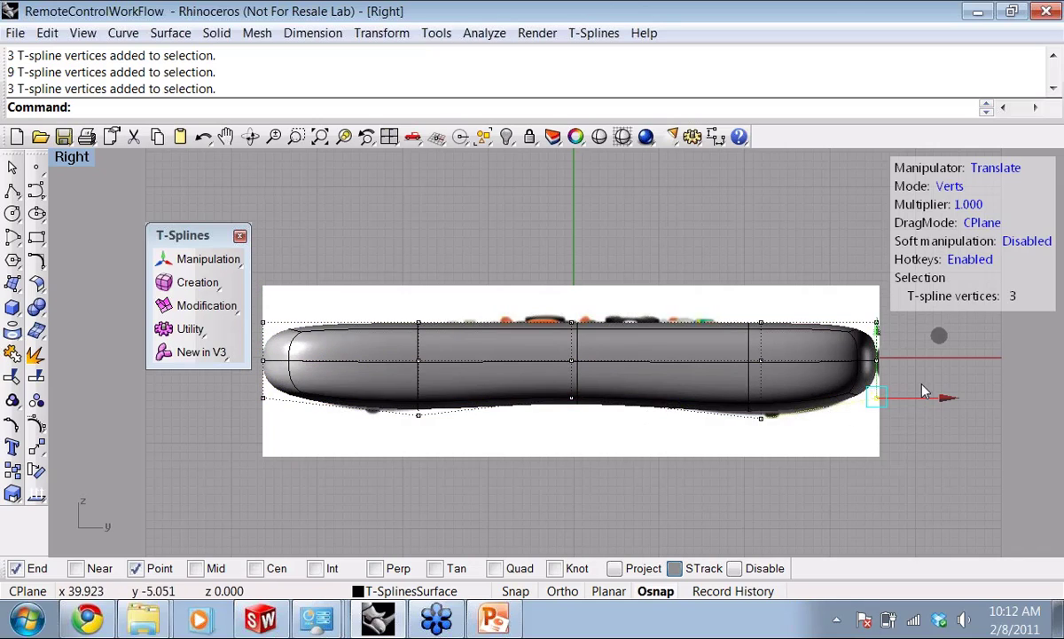
pyautogui.moveTo(936, 343); pyautogui.dragTo(920, 349)
pyautogui.click(866, 306)
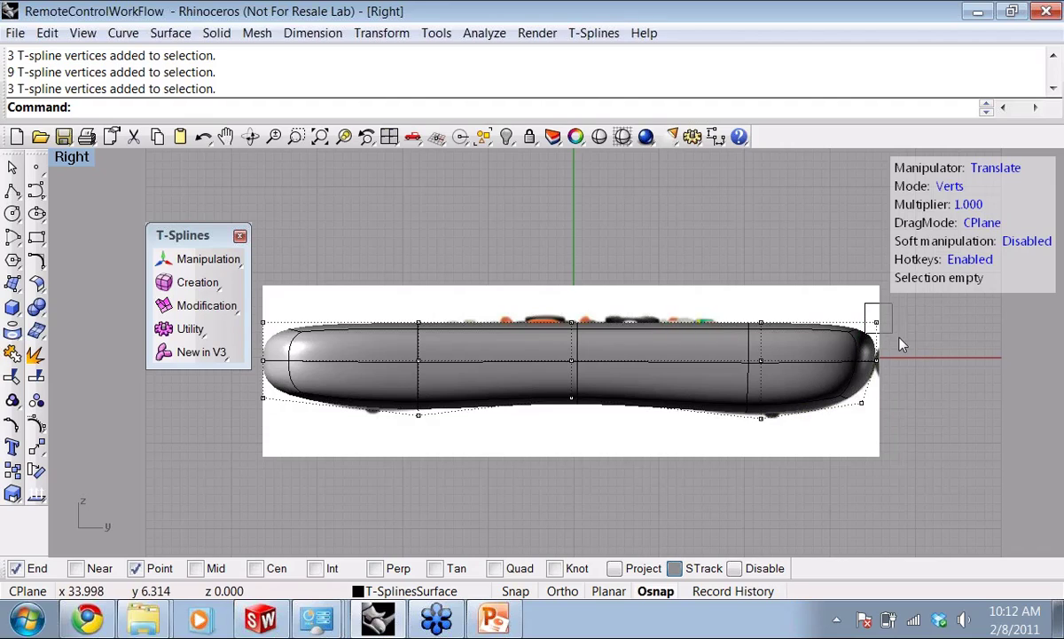
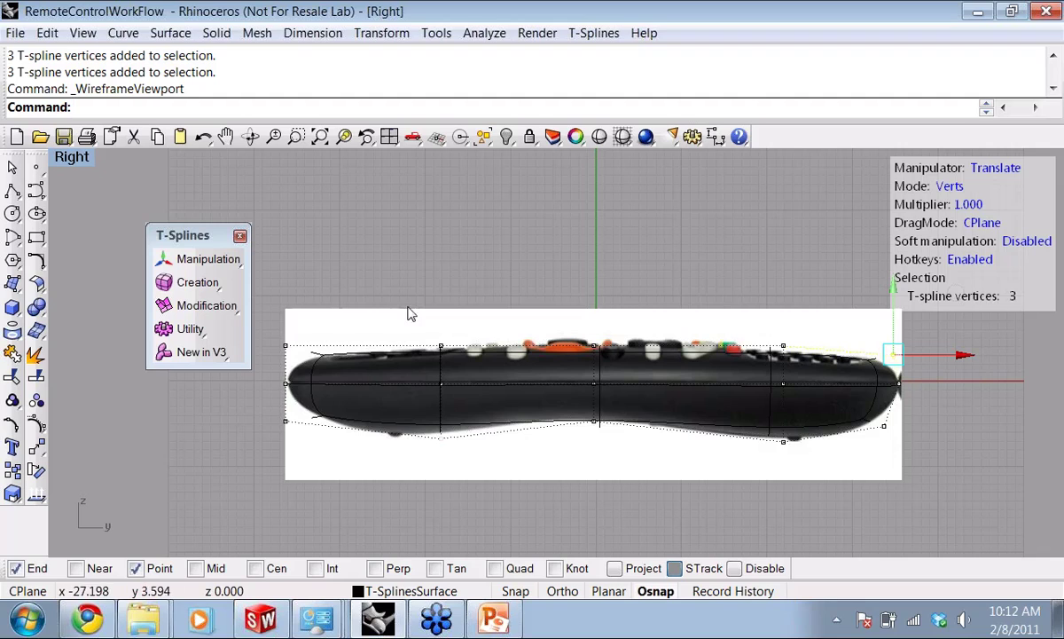
pyautogui.click(623, 137)
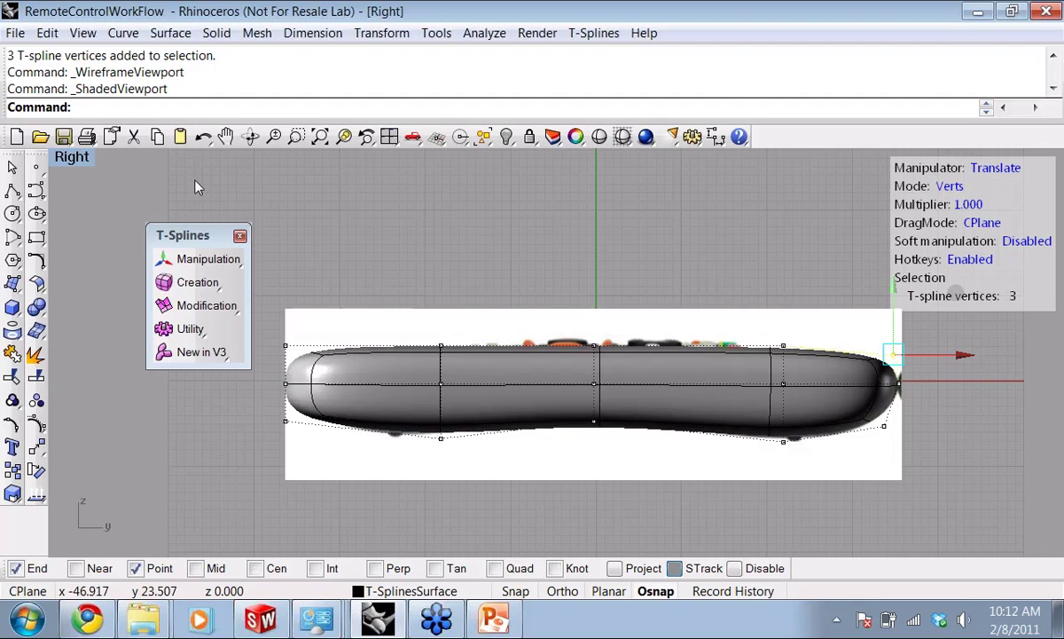
# Change the first Perspective viewport to the world Top view, maximize it and display it in wireframe over the top image
pyautogui.doubleClick(70, 157)
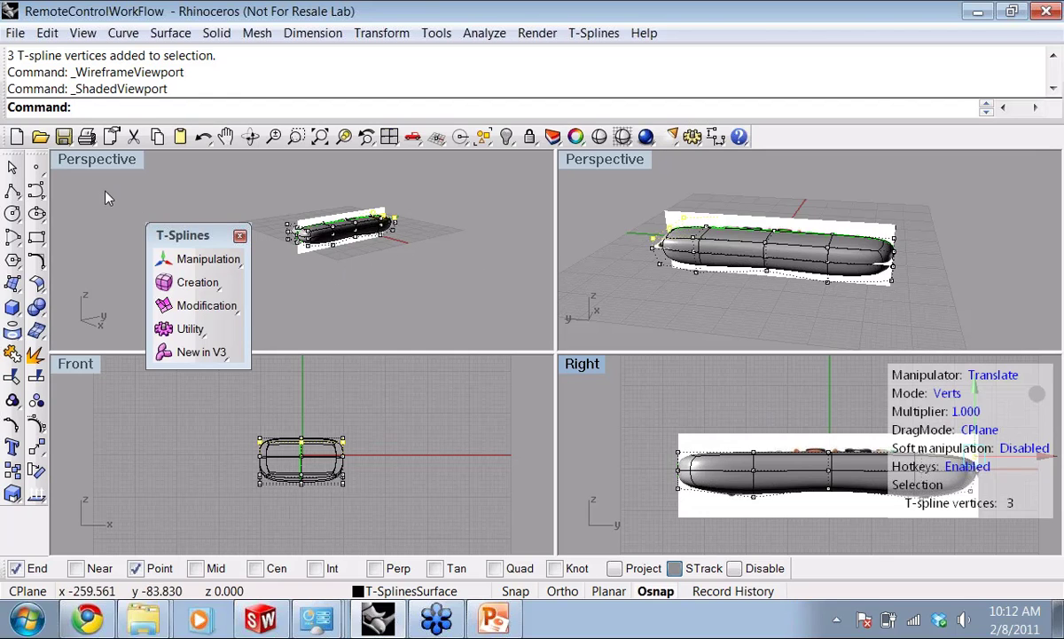
pyautogui.click(111, 163)
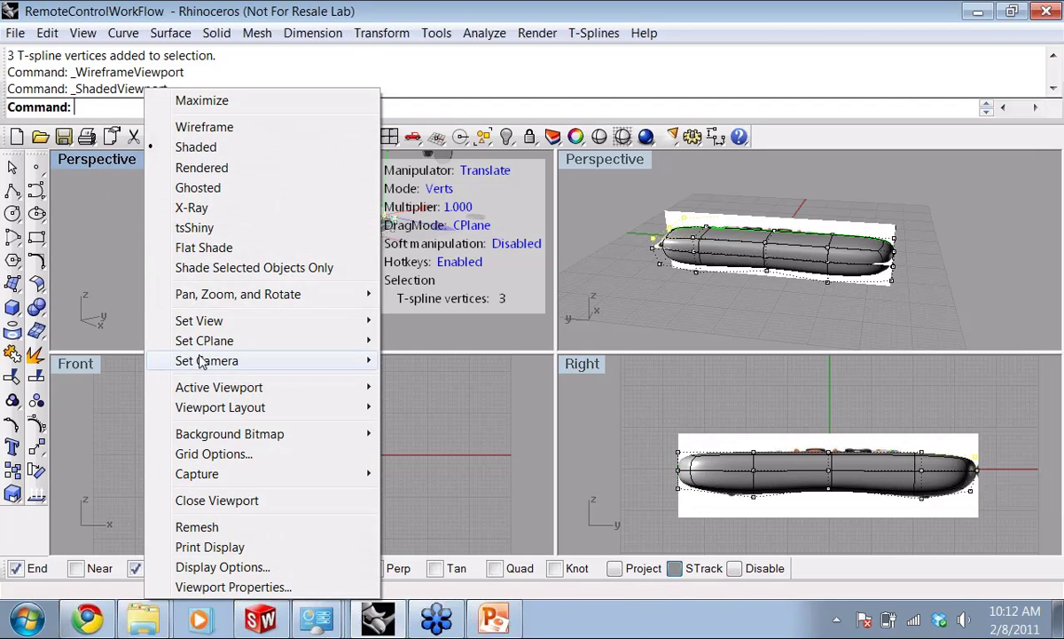
pyautogui.moveTo(260, 331)
pyautogui.click(417, 347)
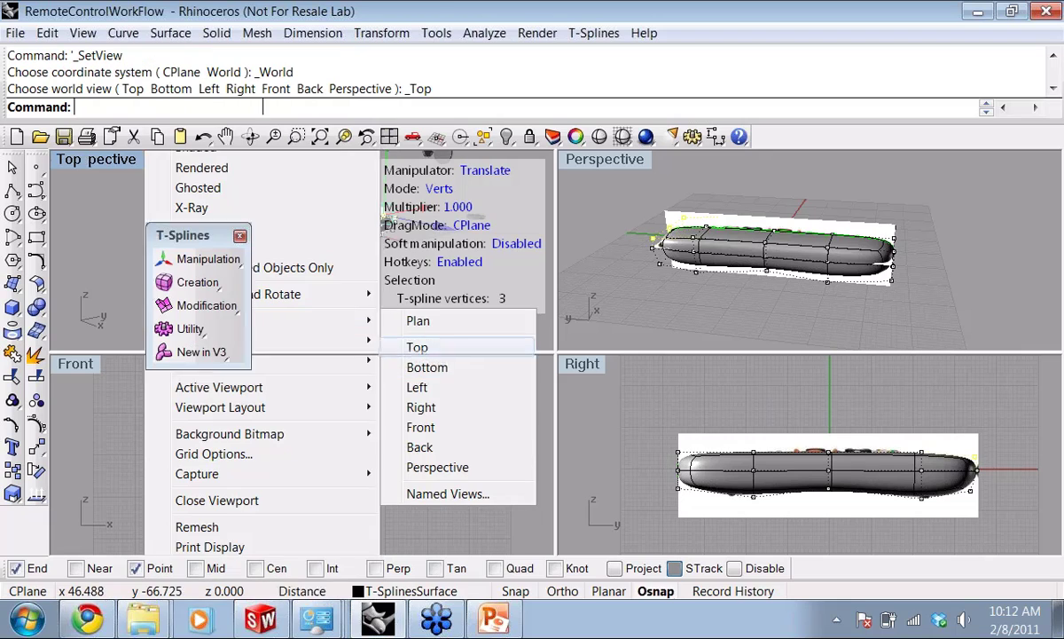
pyautogui.doubleClick(64, 162)
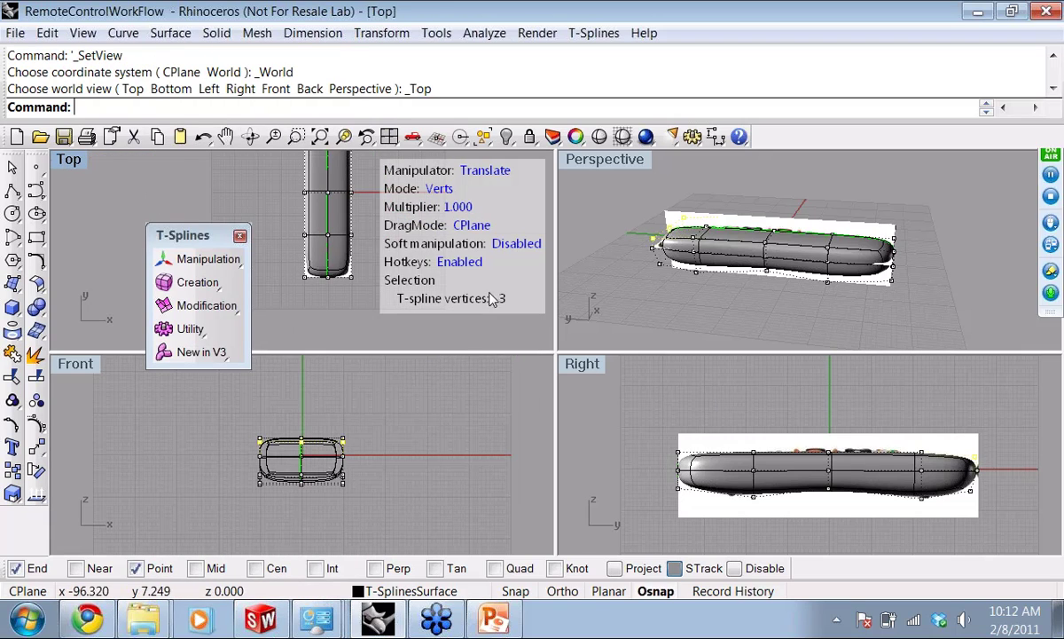
pyautogui.scroll(-3, 497, 321)
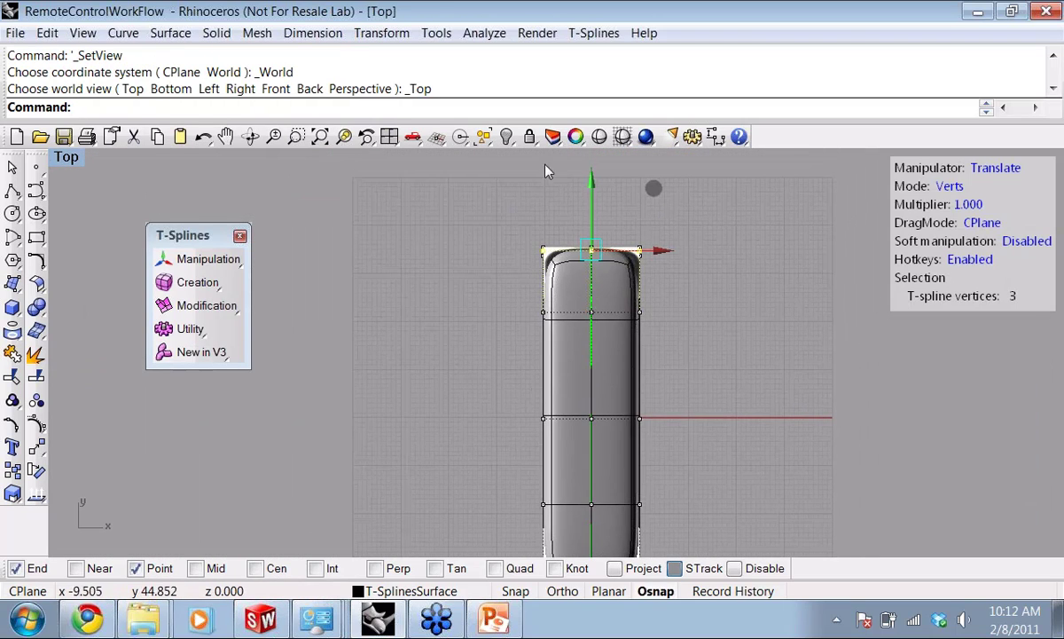
pyautogui.moveTo(507, 308); pyautogui.dragTo(493, 260, button='right')
pyautogui.rightClick(623, 136)
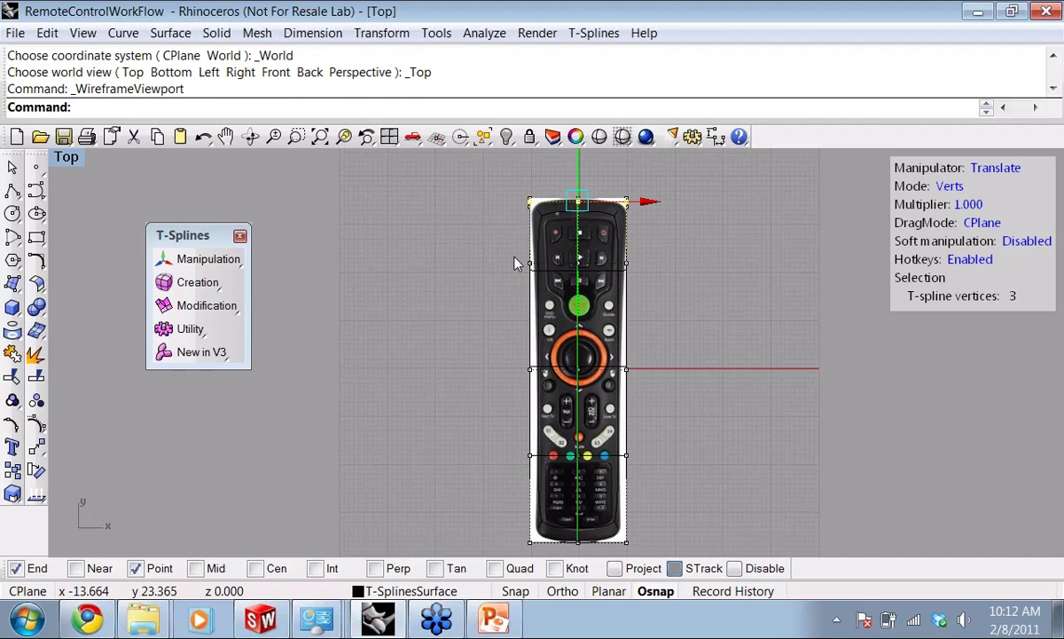
# Pull the side vertices of the middle row and the row below it inward to match the top image, and return to shaded display
pyautogui.moveTo(510, 362); pyautogui.dragTo(603, 379)
pyautogui.moveTo(518, 445); pyautogui.dragTo(606, 458)
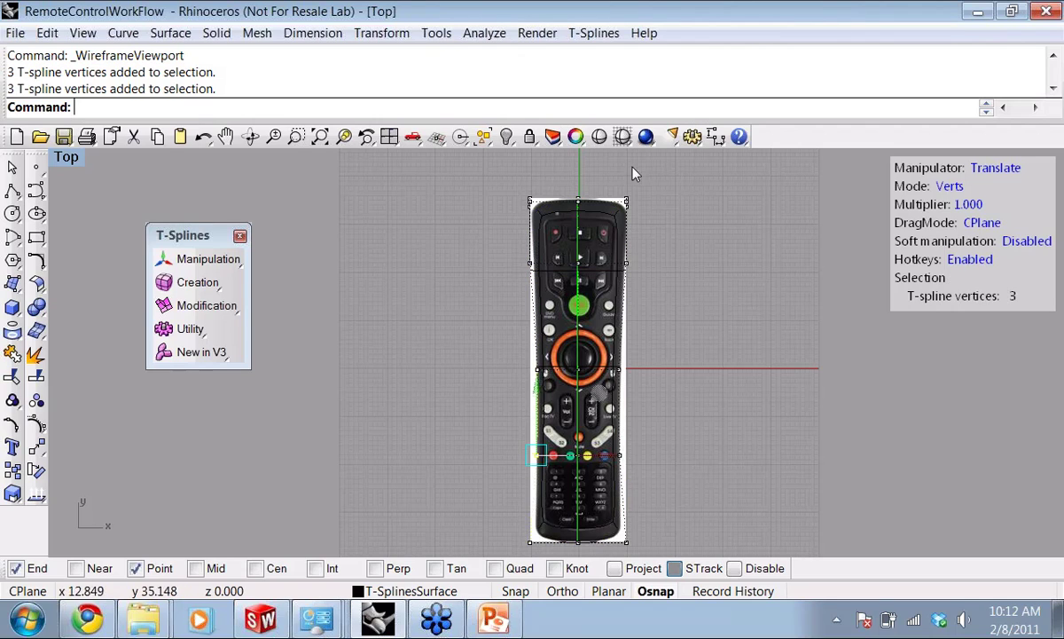
pyautogui.click(624, 140)
# Pull the side vertices near the y-positive end slightly inward and push that end's corner vertices outward to fit the top image
pyautogui.moveTo(568, 317); pyautogui.dragTo(532, 364, button='right')
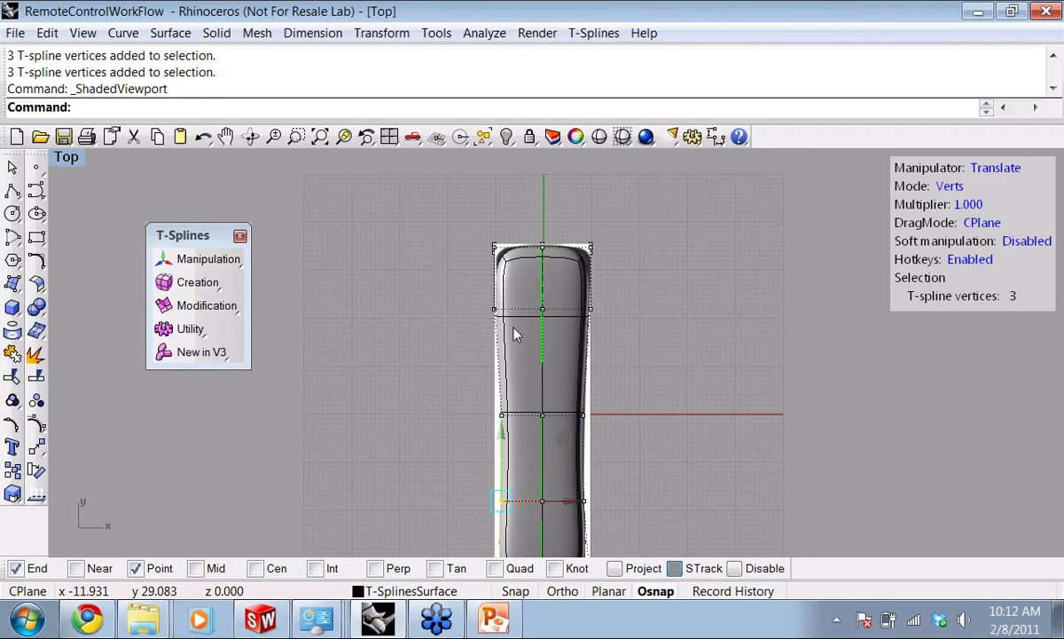
pyautogui.moveTo(479, 297); pyautogui.dragTo(530, 309)
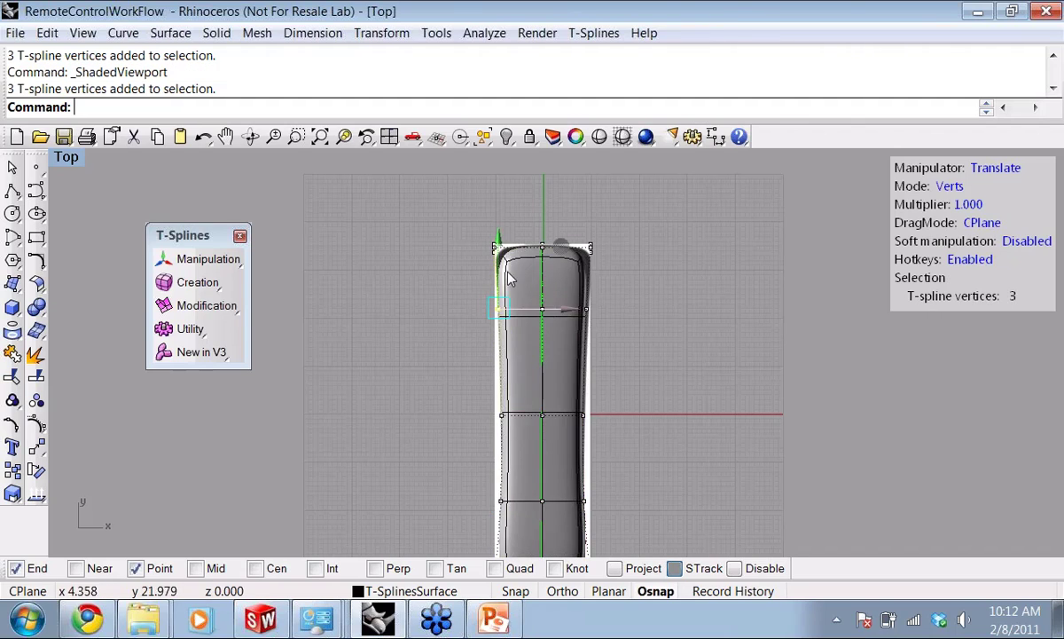
pyautogui.scroll(4, 479, 232)
pyautogui.moveTo(454, 209); pyautogui.dragTo(502, 268)
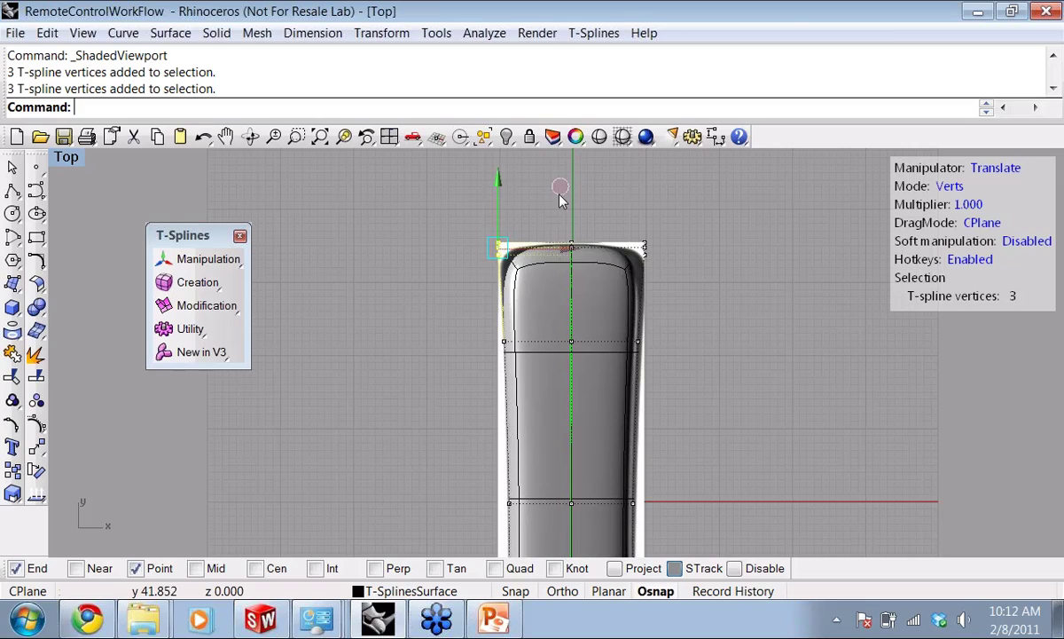
# Push the corner vertices at the y-negative end slightly outward to fill the top image's outline
pyautogui.moveTo(576, 383); pyautogui.dragTo(531, 283, button='right')
pyautogui.scroll(-2, 562, 342)
pyautogui.moveTo(462, 459); pyautogui.dragTo(482, 506)
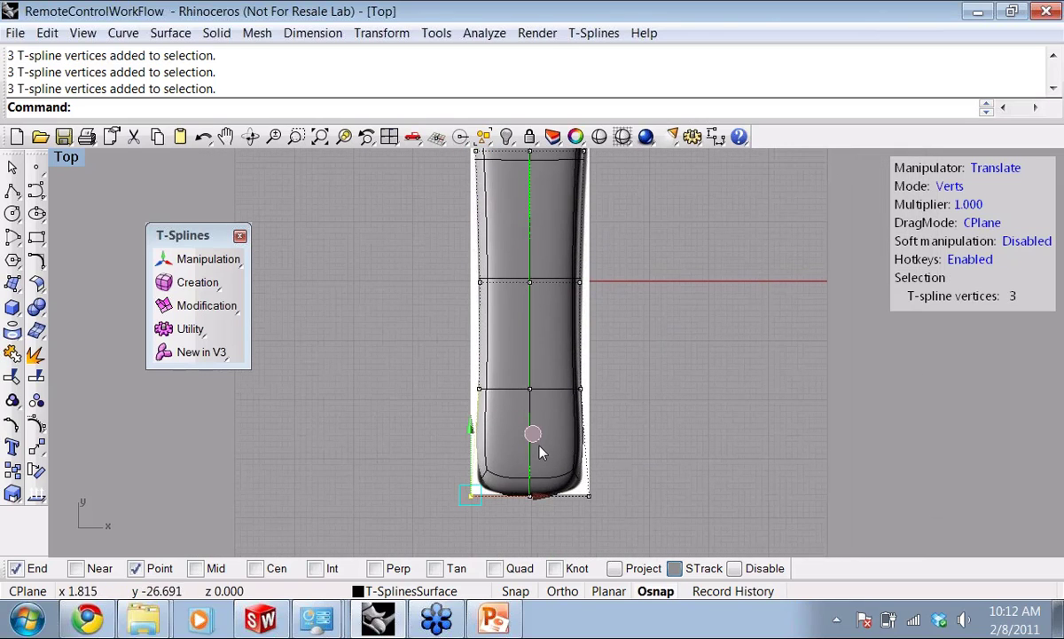
pyautogui.moveTo(538, 439); pyautogui.dragTo(536, 444)
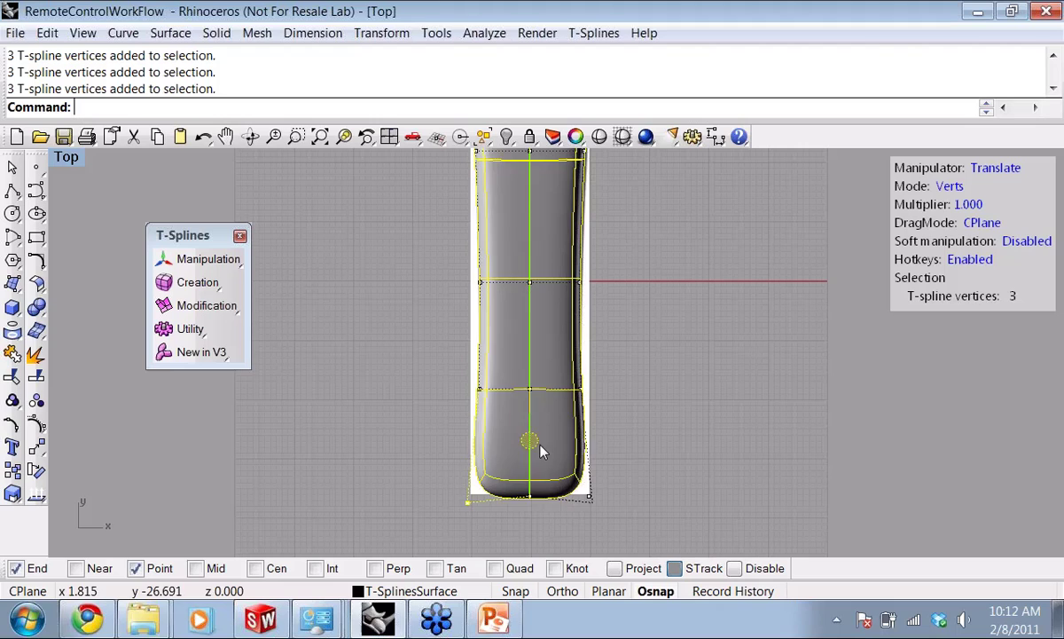
# Restore the four-viewport layout, maximize the Perspective viewport and hide the reference image layer
pyautogui.doubleClick(74, 163)
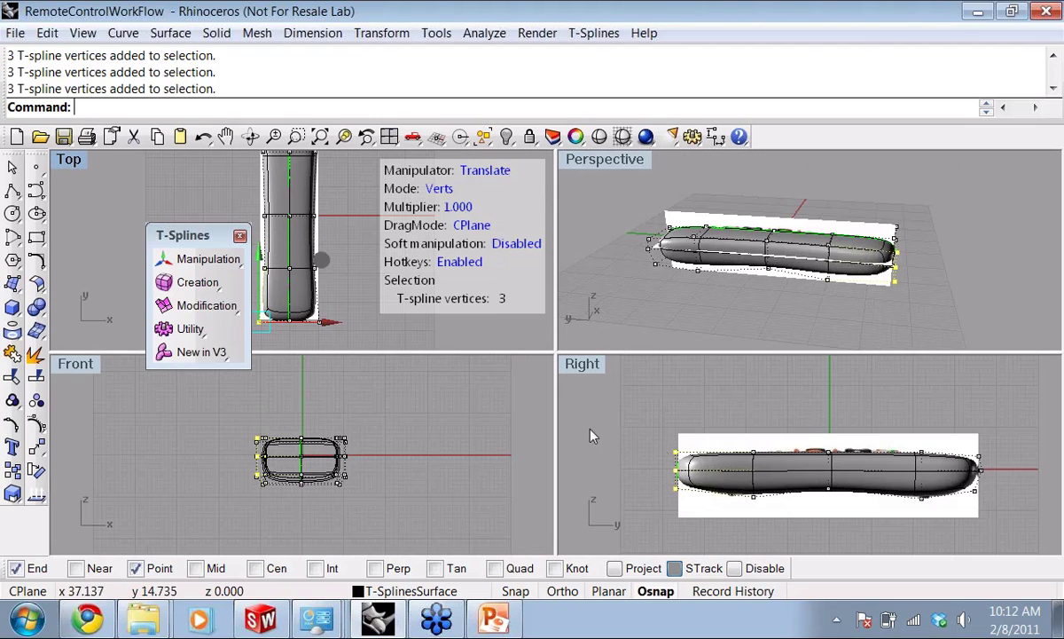
pyautogui.moveTo(695, 398); pyautogui.dragTo(644, 404, button='right')
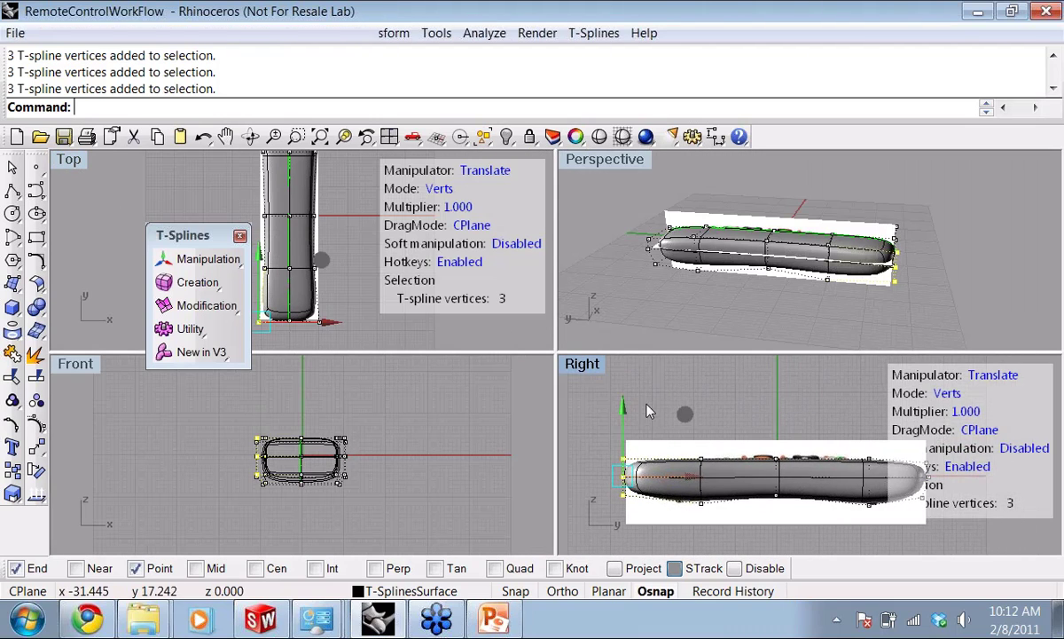
pyautogui.doubleClick(596, 167)
pyautogui.moveTo(664, 310); pyautogui.dragTo(593, 305, button='right')
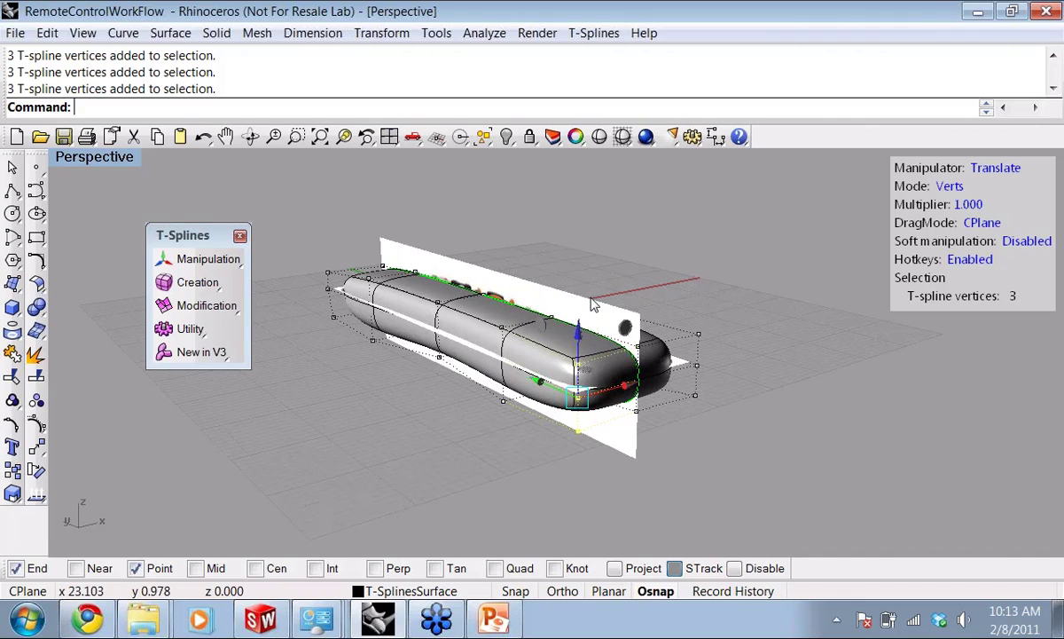
pyautogui.click(552, 136)
pyautogui.click(927, 221)
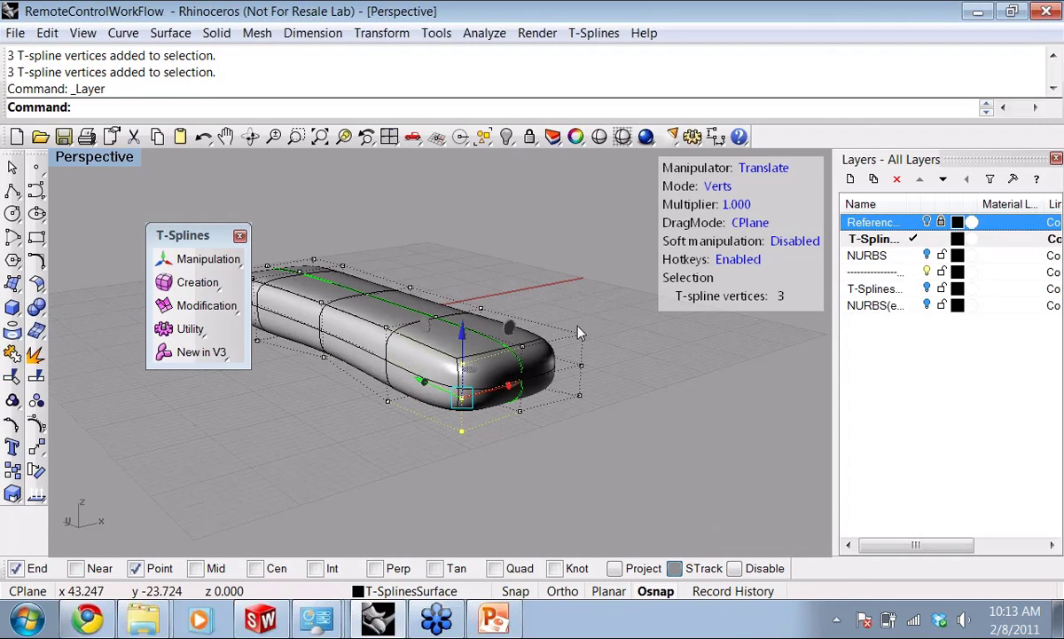
# Preview the remote shell with the Shade command to examine its overall form
pyautogui.moveTo(541, 305)
pyautogui.mouseDown(button='right')
pyautogui.moveTo(486, 326)
pyautogui.moveTo(558, 356)
pyautogui.moveTo(609, 195)
pyautogui.moveTo(553, 252)
pyautogui.moveTo(507, 221)
pyautogui.moveTo(454, 253)
pyautogui.moveTo(499, 395)
pyautogui.mouseUp(button='right')
pyautogui.click(600, 136)
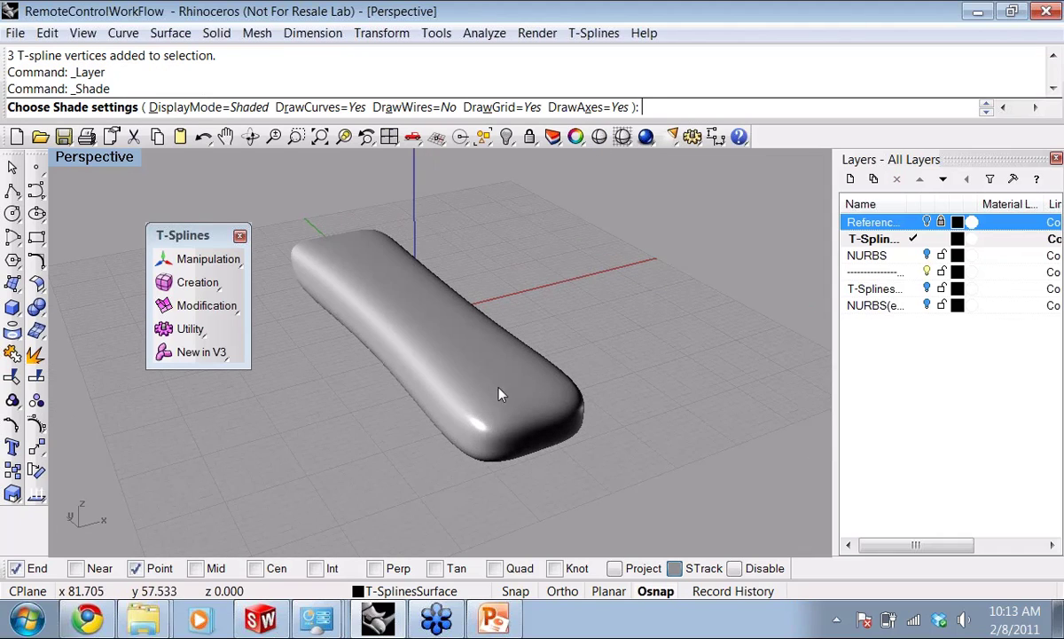
pyautogui.press('Escape')
# Pull the upper corner vertex at the y-negative end inward and check the rounded end with a Shade preview
pyautogui.moveTo(450, 495); pyautogui.dragTo(446, 365, button='right')
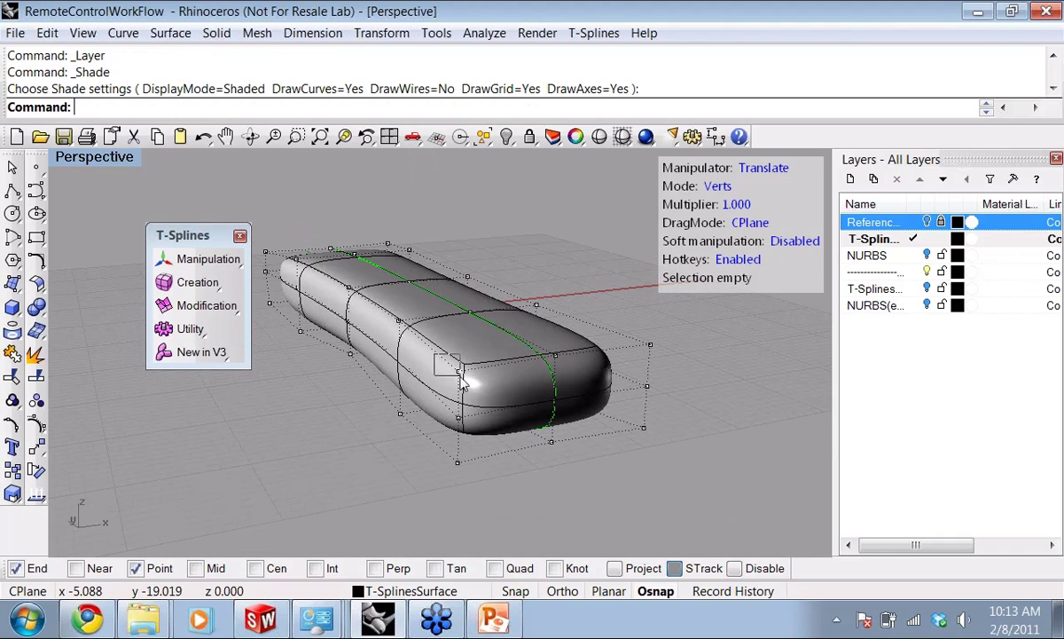
pyautogui.moveTo(462, 381); pyautogui.dragTo(503, 342)
pyautogui.click(597, 139)
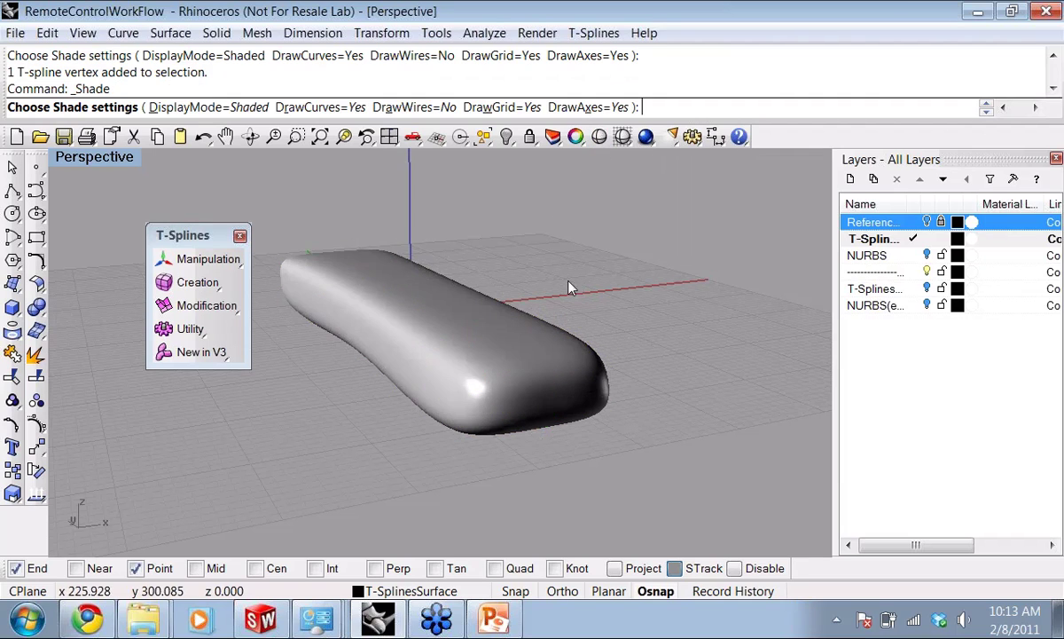
pyautogui.moveTo(486, 383); pyautogui.dragTo(520, 367, button='right')
pyautogui.press('Escape')
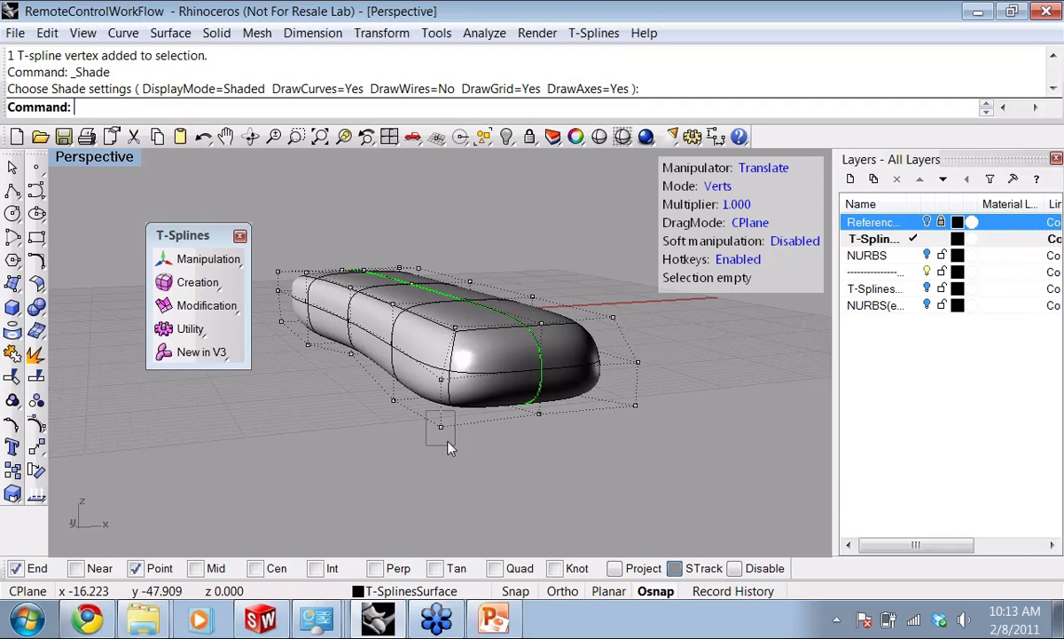
# Pull the lower corner vertex at the y-negative end inward and clear the vertex selection
pyautogui.moveTo(451, 448); pyautogui.dragTo(452, 454)
pyautogui.moveTo(453, 454); pyautogui.dragTo(460, 490, button='right')
pyautogui.moveTo(467, 460); pyautogui.dragTo(477, 453)
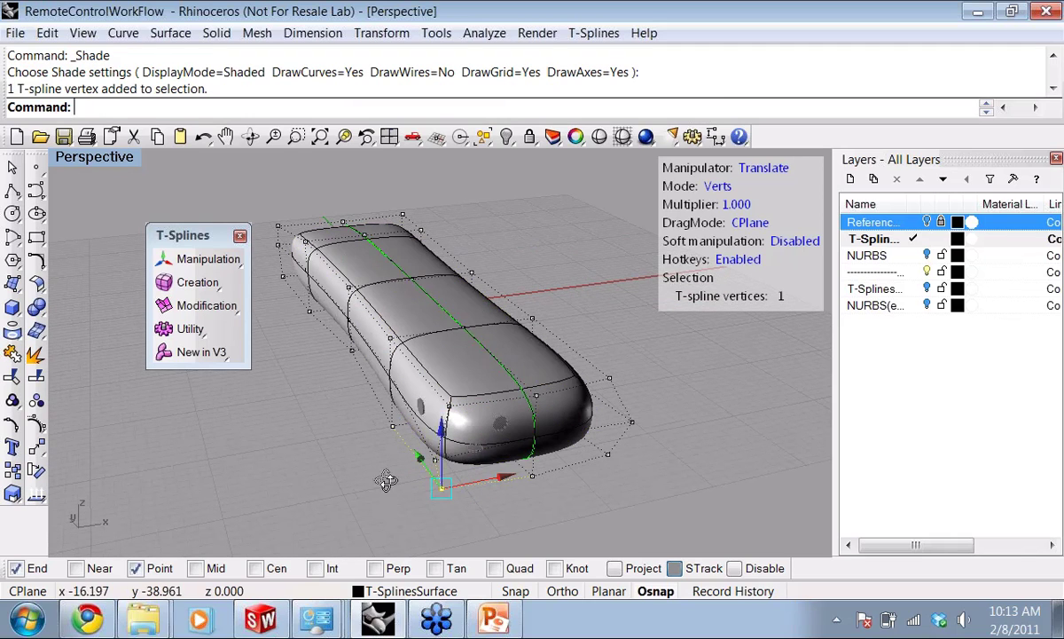
pyautogui.moveTo(386, 480); pyautogui.dragTo(404, 473, button='right')
pyautogui.click(404, 470)
pyautogui.moveTo(394, 386); pyautogui.dragTo(403, 420, button='right')
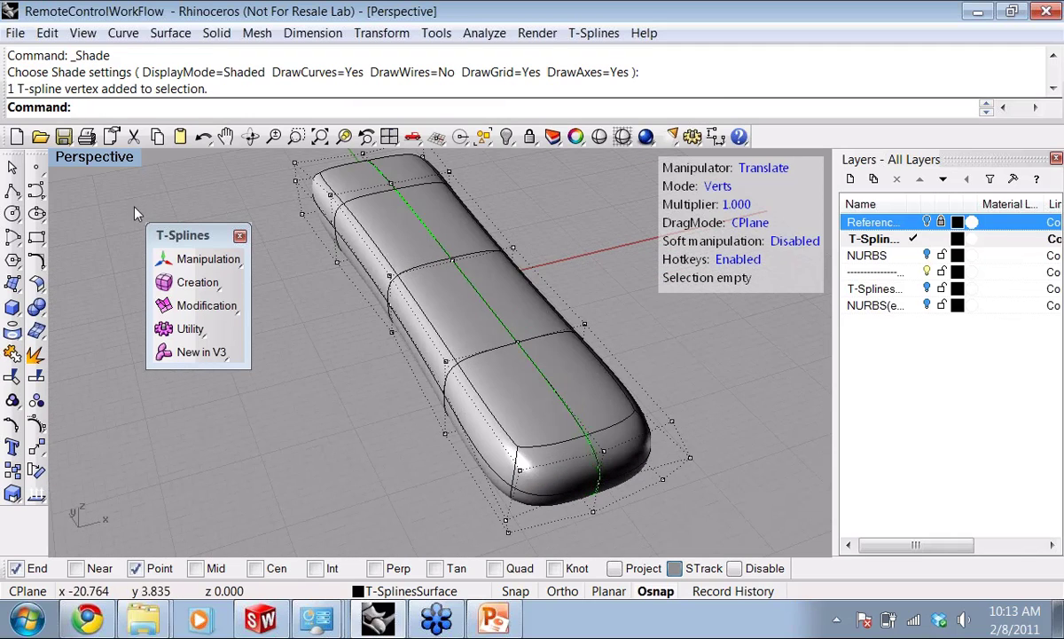
# Show the reference image layer again and maximize the Top viewport
pyautogui.hotkey('ctrl', 'm')
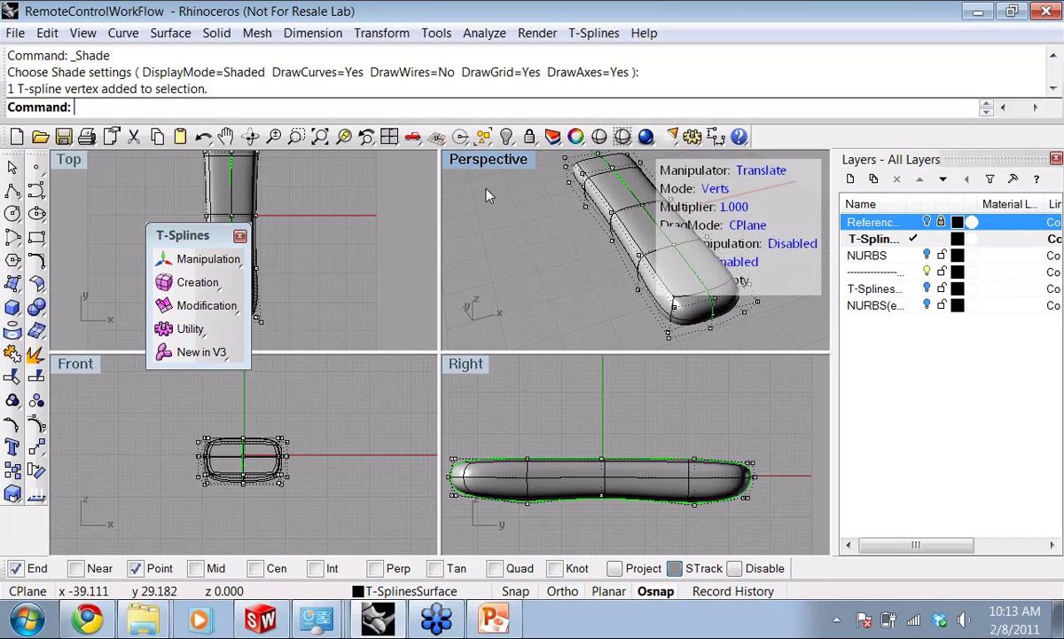
pyautogui.click(927, 222)
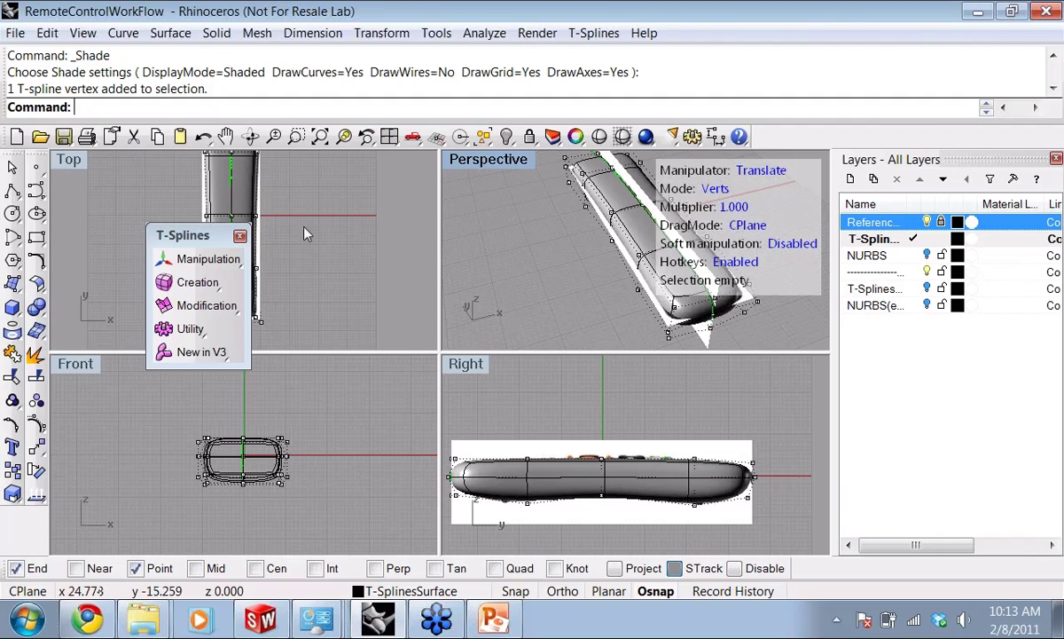
pyautogui.doubleClick(64, 161)
pyautogui.moveTo(430, 280); pyautogui.dragTo(449, 296, button='right')
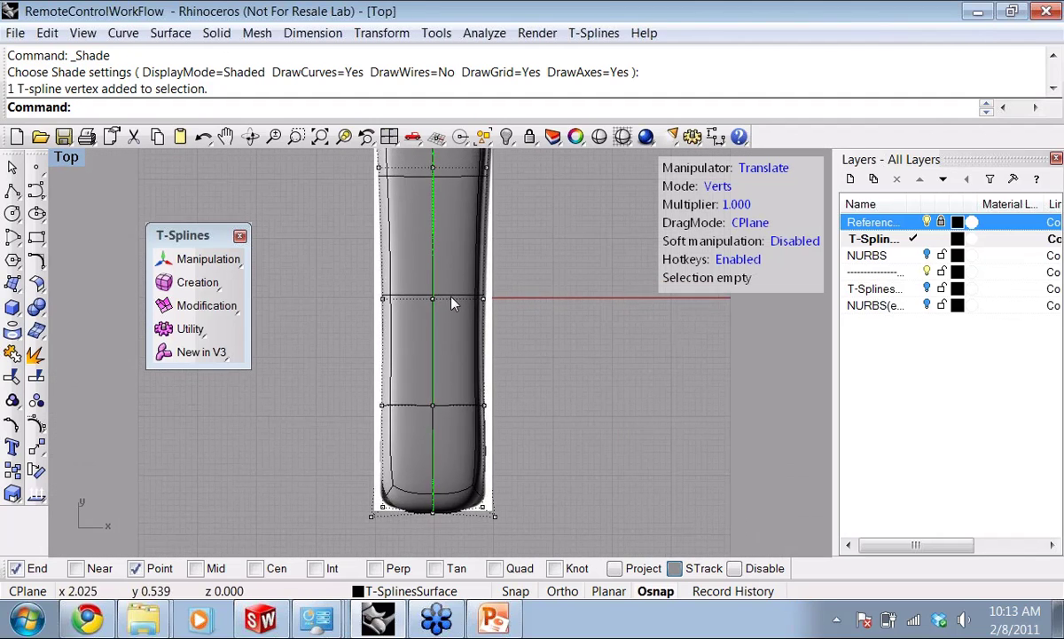
# Nudge the three corner vertices at the y-negative end slightly outward in the Top viewport and deselect them
pyautogui.scroll(-2, 449, 296)
pyautogui.scroll(4, 448, 364)
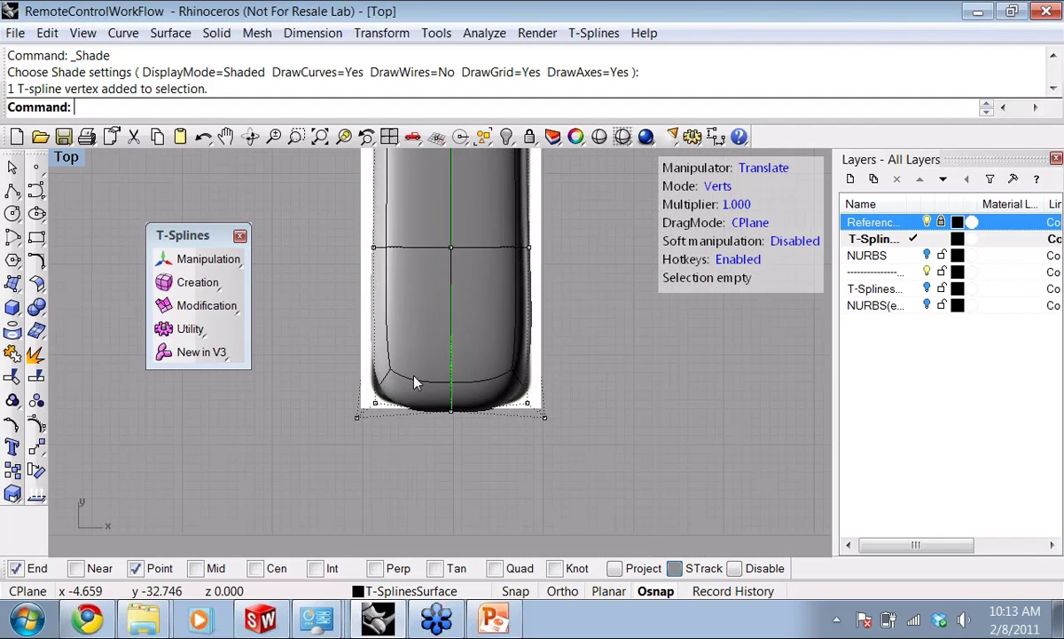
pyautogui.scroll(2, 411, 388)
pyautogui.scroll(4, 421, 407)
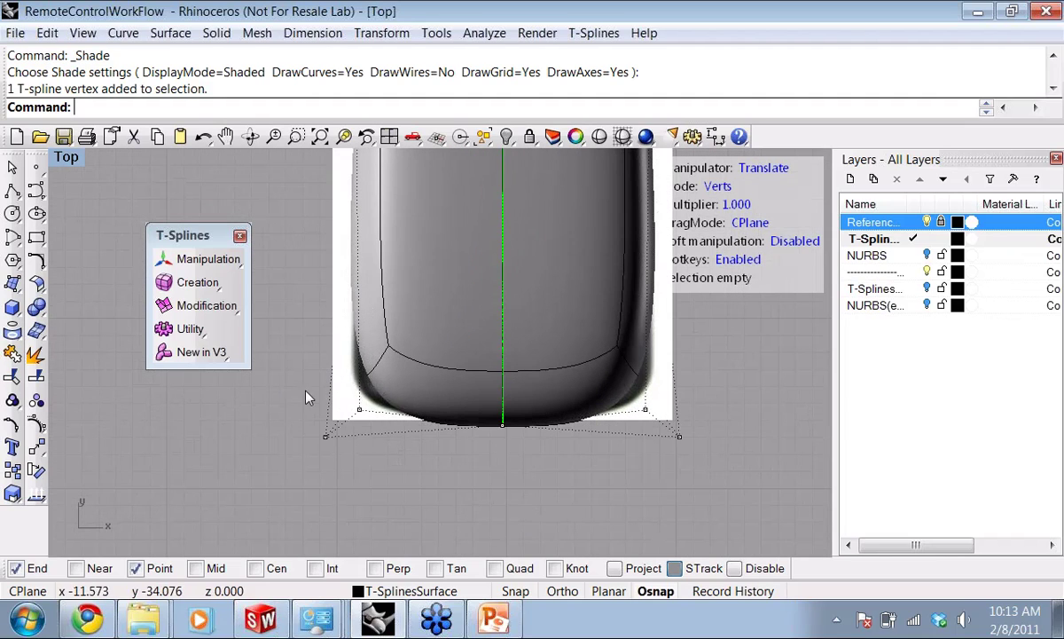
pyautogui.moveTo(363, 466); pyautogui.dragTo(365, 468)
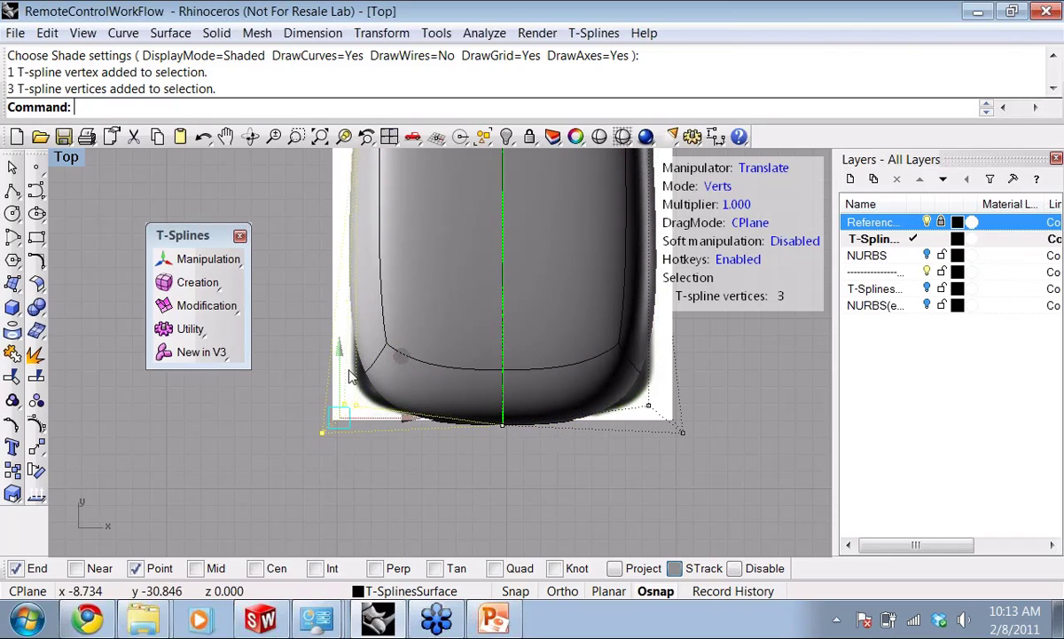
pyautogui.click(433, 465)
pyautogui.moveTo(395, 385); pyautogui.dragTo(384, 437, button='right')
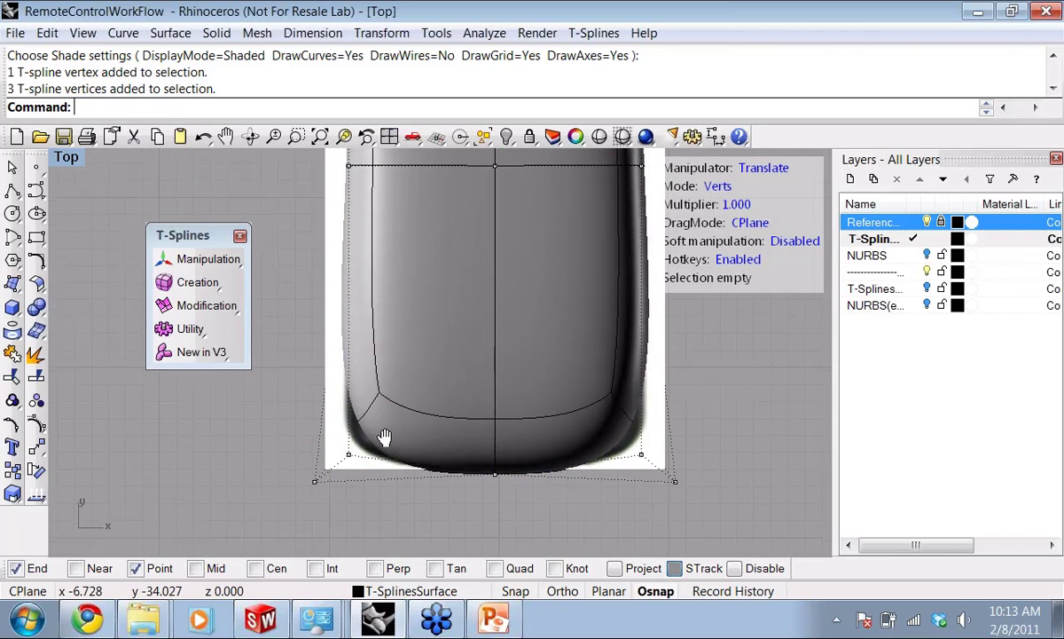
# Insert a Simple edge loop between the last cross-section loop and the y-negative end of the body
pyautogui.scroll(-2, 383, 417)
pyautogui.moveTo(376, 391); pyautogui.dragTo(365, 442, button='right')
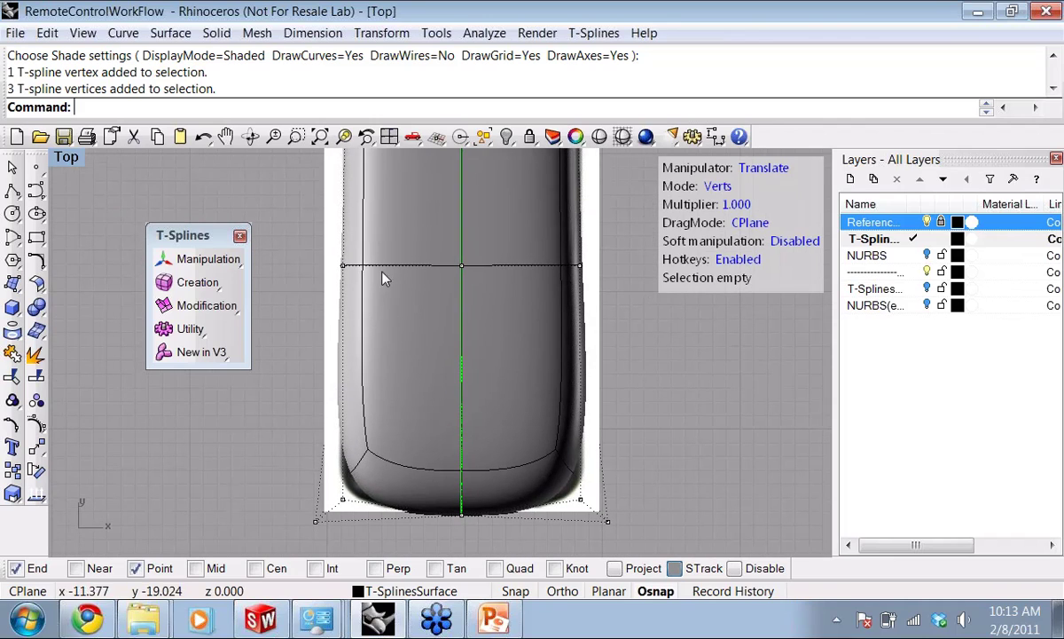
pyautogui.moveTo(301, 236); pyautogui.dragTo(547, 261)
pyautogui.click(592, 33)
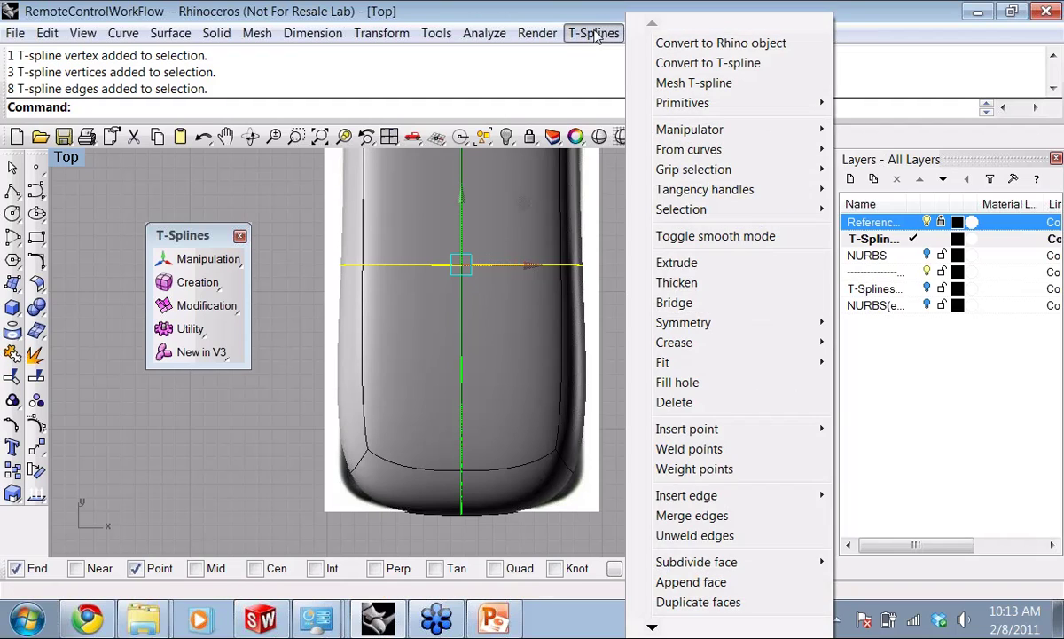
pyautogui.moveTo(749, 502)
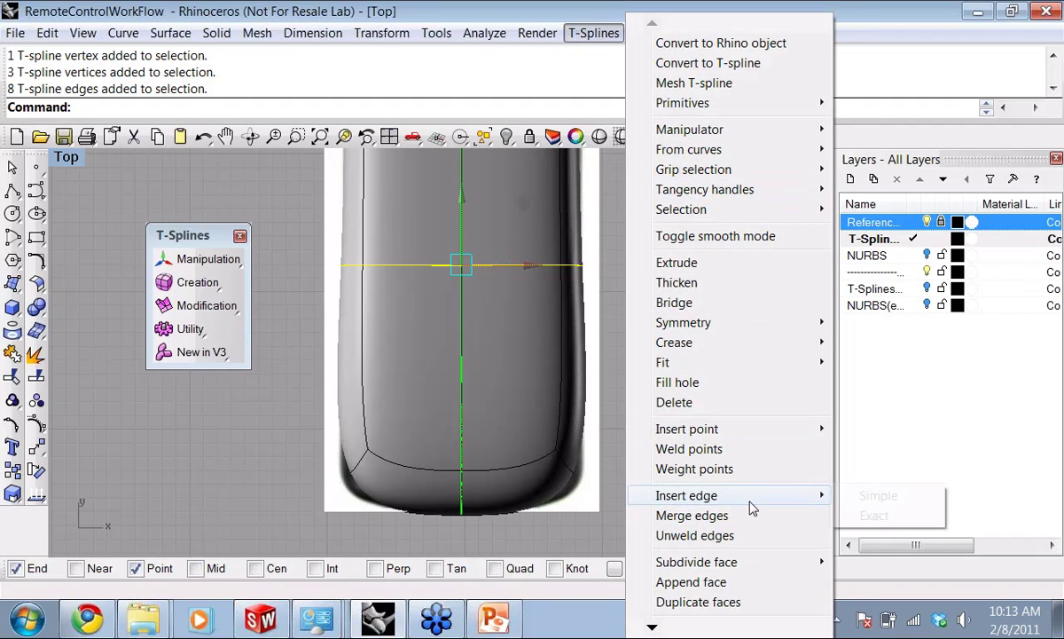
pyautogui.click(875, 494)
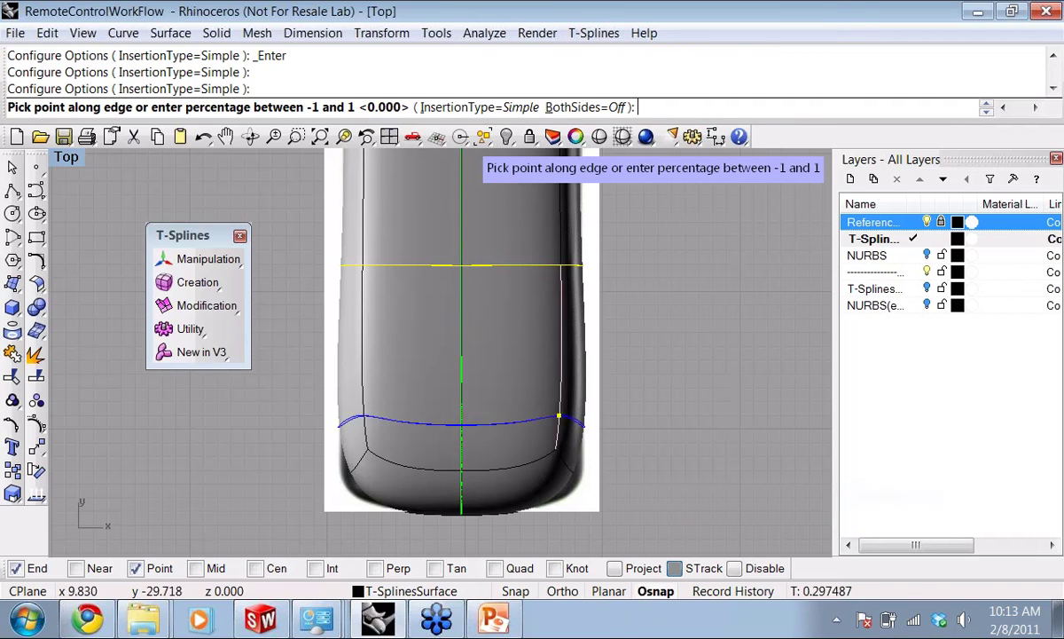
pyautogui.click(564, 429)
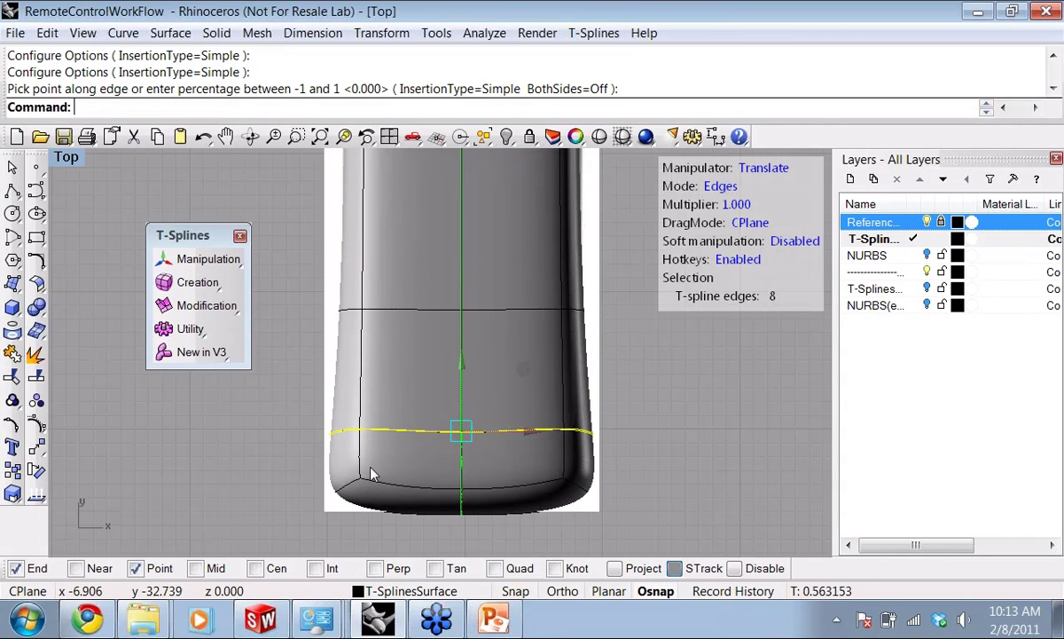
# Move the new edge loop's vertices along y toward the body's middle, and pull its side vertices and the y-negative end corners inward
pyautogui.press('a')
pyautogui.moveTo(296, 416); pyautogui.dragTo(390, 443)
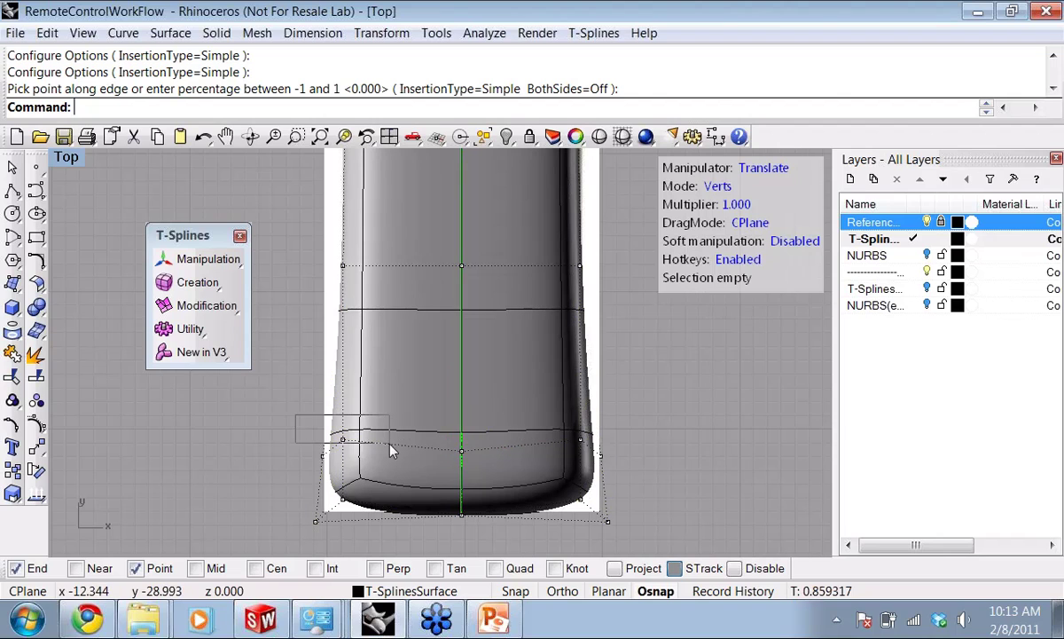
pyautogui.moveTo(626, 474); pyautogui.dragTo(626, 473)
pyautogui.moveTo(464, 379); pyautogui.dragTo(463, 351)
pyautogui.moveTo(309, 472); pyautogui.dragTo(362, 536)
pyautogui.moveTo(391, 447)
pyautogui.mouseDown()
pyautogui.moveTo(397, 434)
pyautogui.moveTo(401, 444)
pyautogui.mouseUp()
# Nudge the corner vertices at the y-negative end slightly outward and move the centre-line end vertices slightly toward the body
pyautogui.click(292, 405)
pyautogui.moveTo(292, 404); pyautogui.dragTo(416, 420)
pyautogui.moveTo(287, 488); pyautogui.dragTo(382, 522)
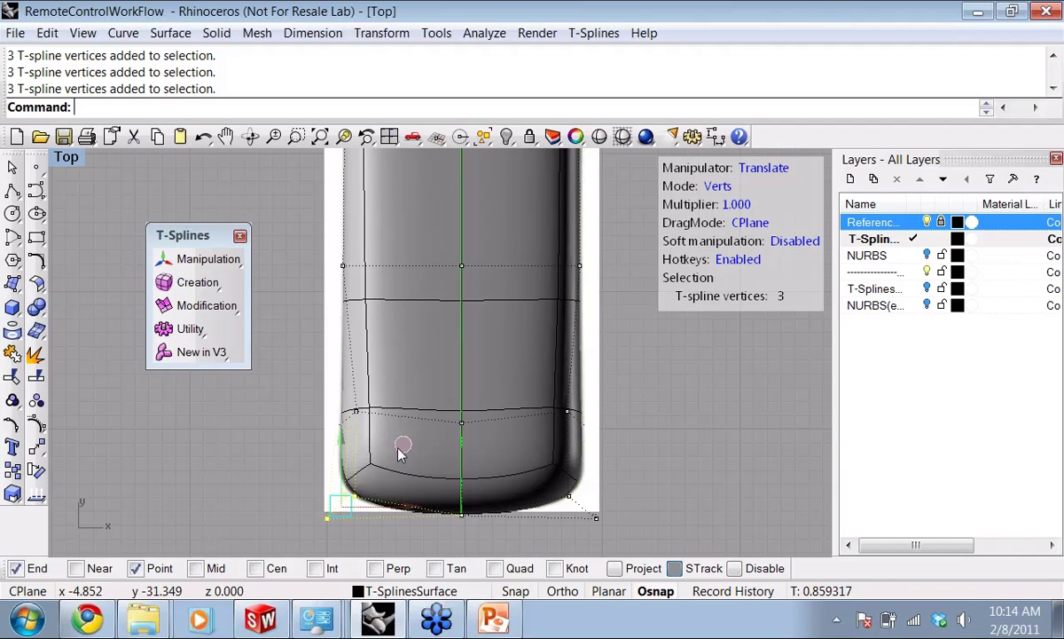
pyautogui.moveTo(397, 448); pyautogui.dragTo(393, 450)
pyautogui.moveTo(441, 502); pyautogui.dragTo(481, 528)
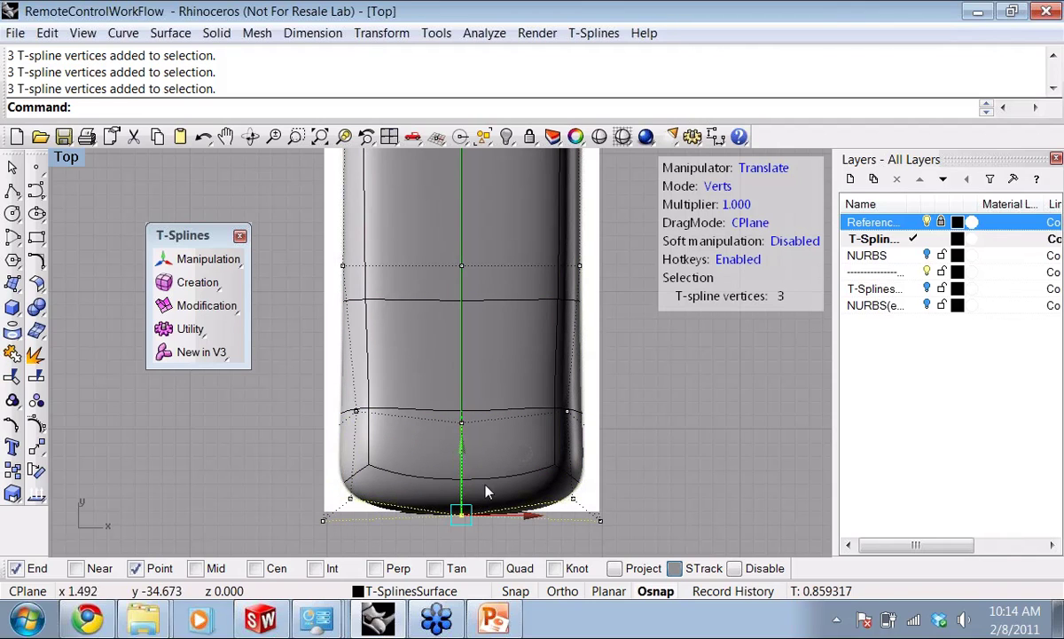
pyautogui.moveTo(463, 449); pyautogui.dragTo(463, 446)
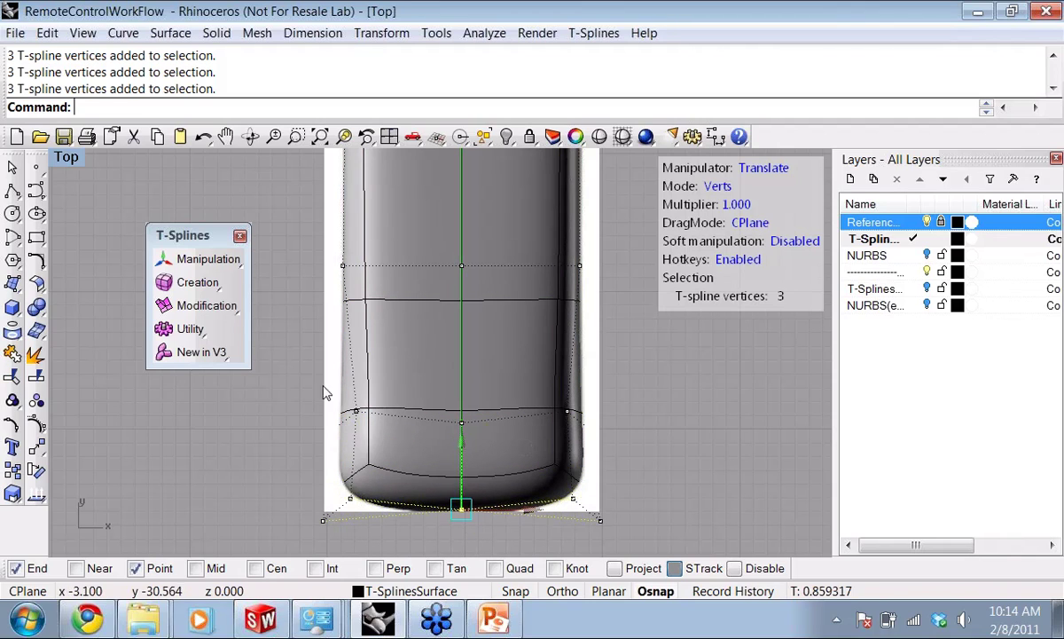
# Select the new edge loop's side vertices and examine the body's shape in the maximized Perspective viewport
pyautogui.moveTo(324, 392); pyautogui.dragTo(413, 424)
pyautogui.scroll(-2, 381, 350)
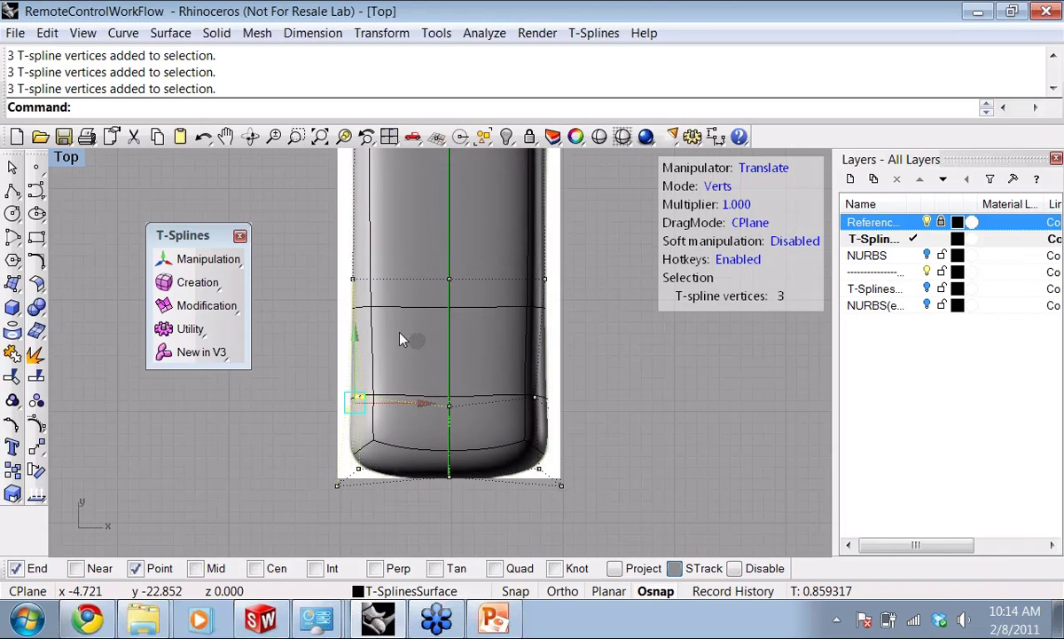
pyautogui.moveTo(399, 335); pyautogui.dragTo(391, 386, button='right')
pyautogui.doubleClick(67, 157)
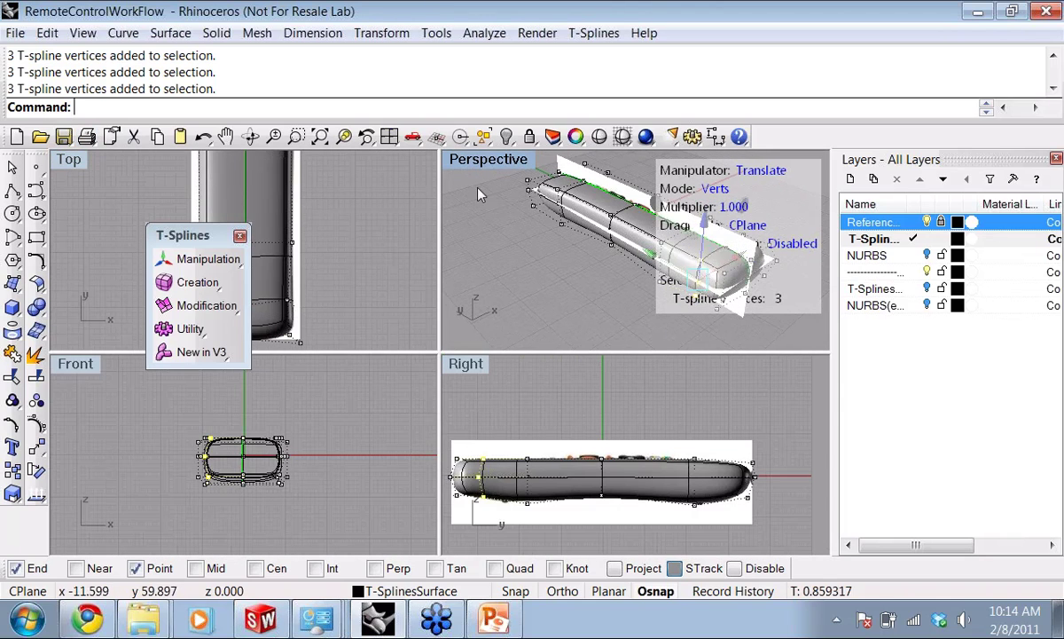
pyautogui.doubleClick(486, 163)
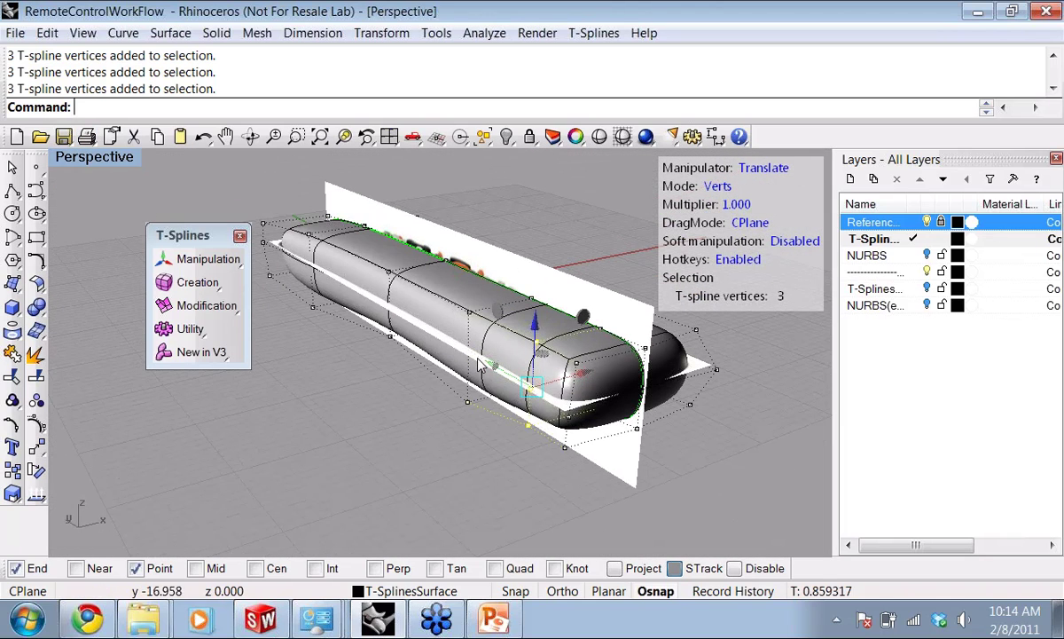
pyautogui.moveTo(464, 373); pyautogui.dragTo(533, 411, button='right')
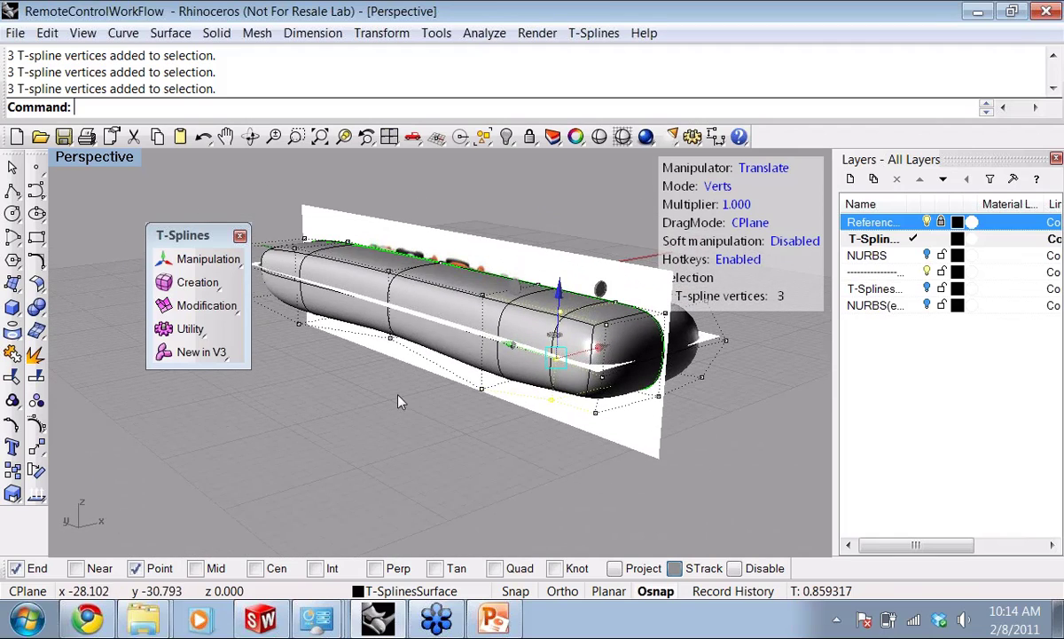
pyautogui.moveTo(399, 402); pyautogui.dragTo(434, 422, button='right')
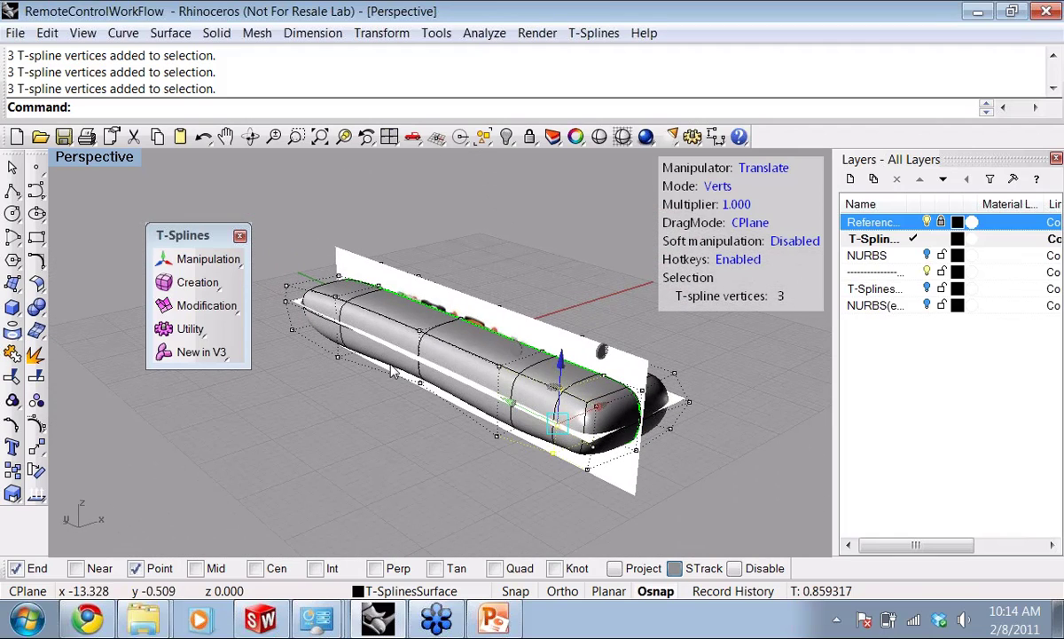
# Select the whole T-Splines body and export it to the Desktop as a T-Splines file (*.tsm) named "remote control"
pyautogui.click(297, 387)
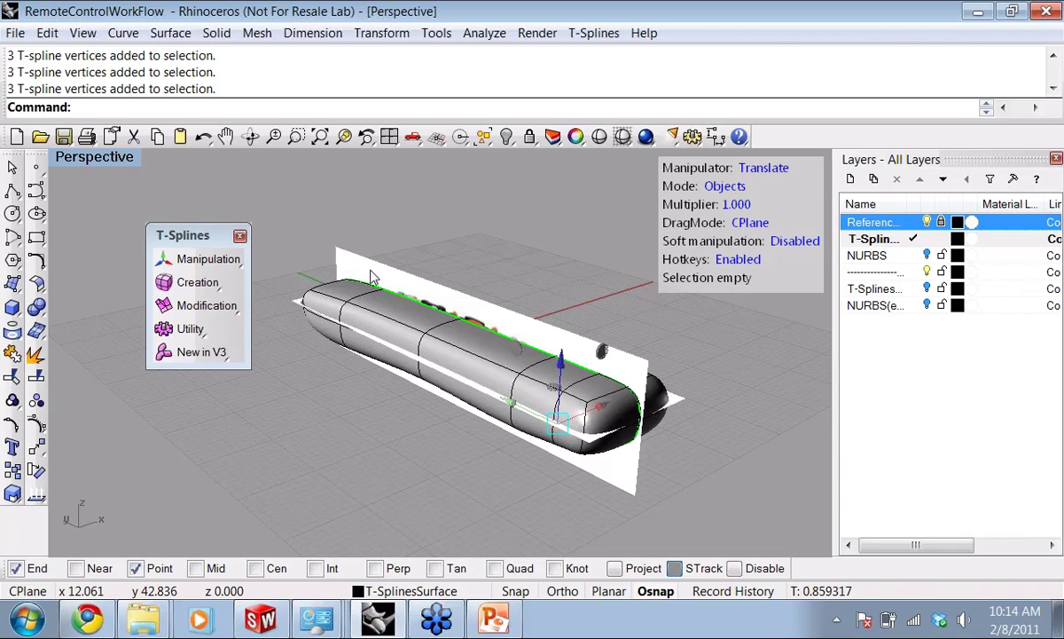
pyautogui.click(390, 310)
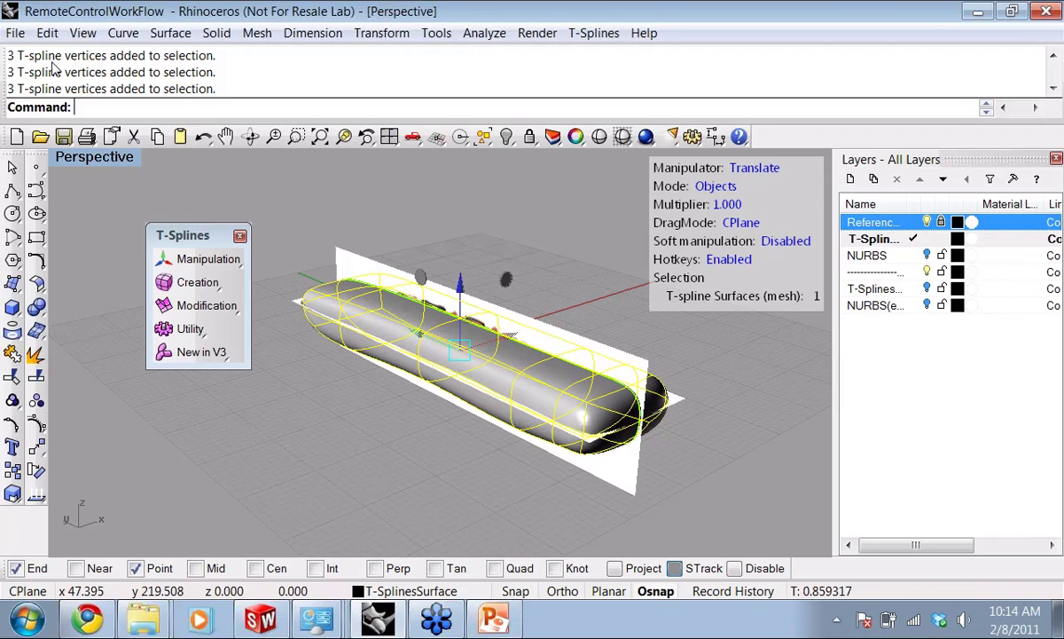
pyautogui.click(15, 33)
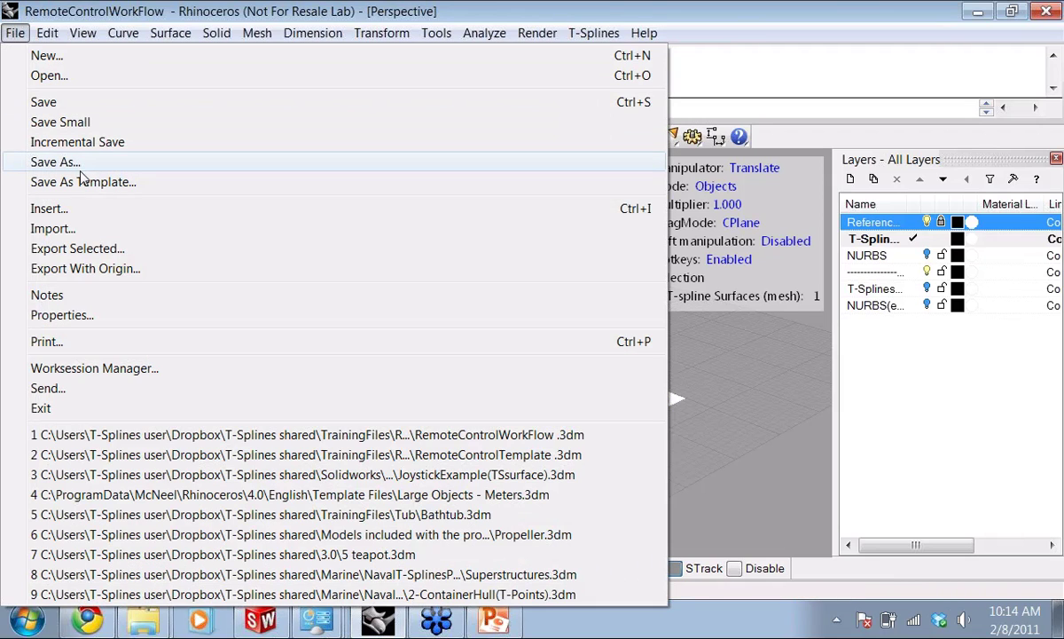
pyautogui.click(78, 249)
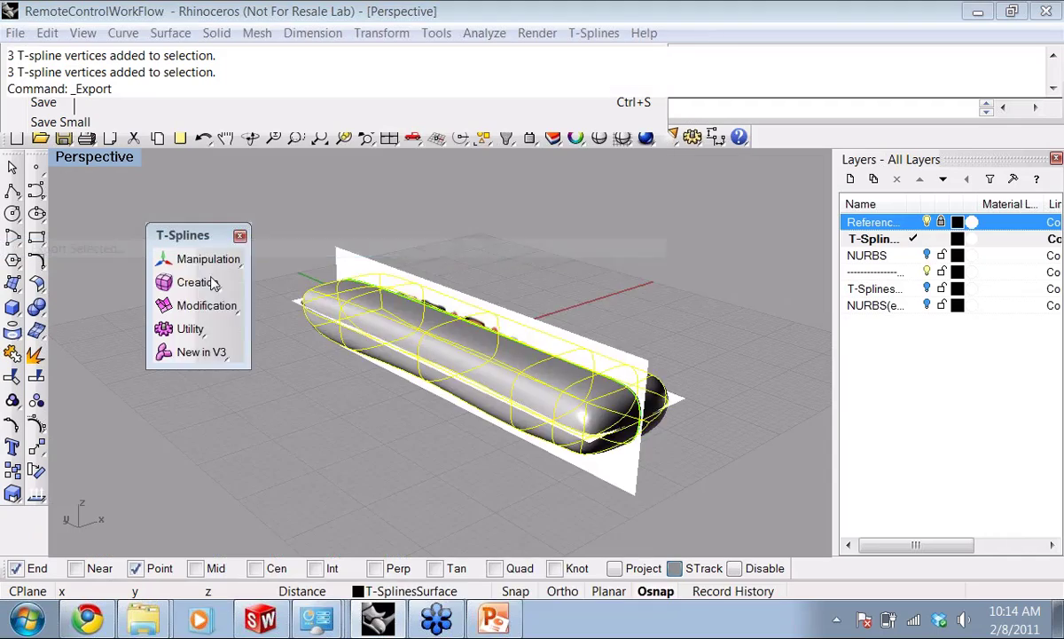
pyautogui.click(564, 552)
pyautogui.scroll(-3, 556, 528)
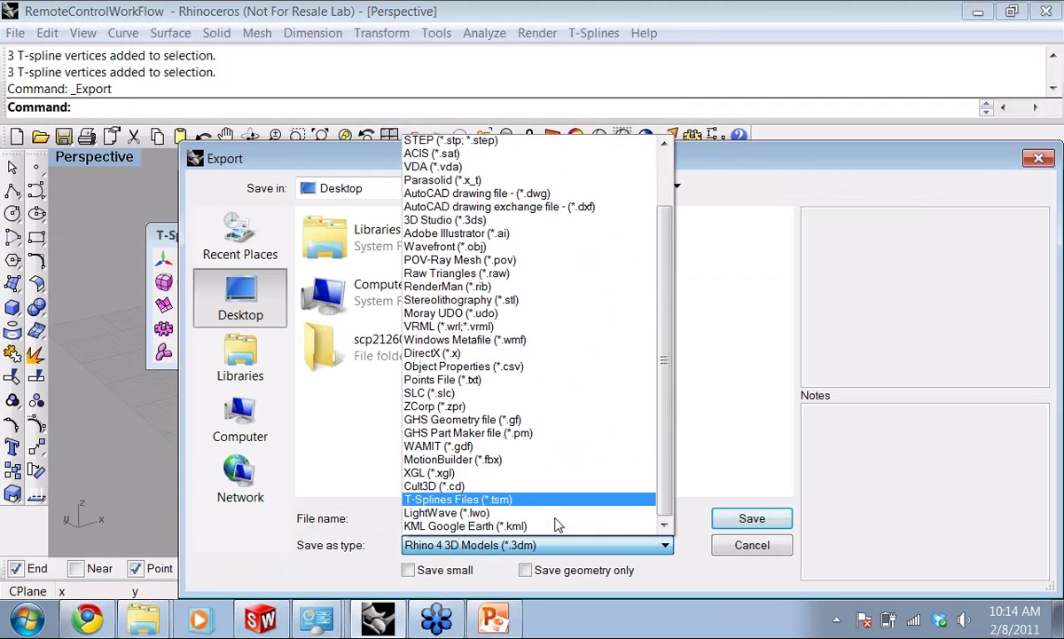
pyautogui.click(496, 490)
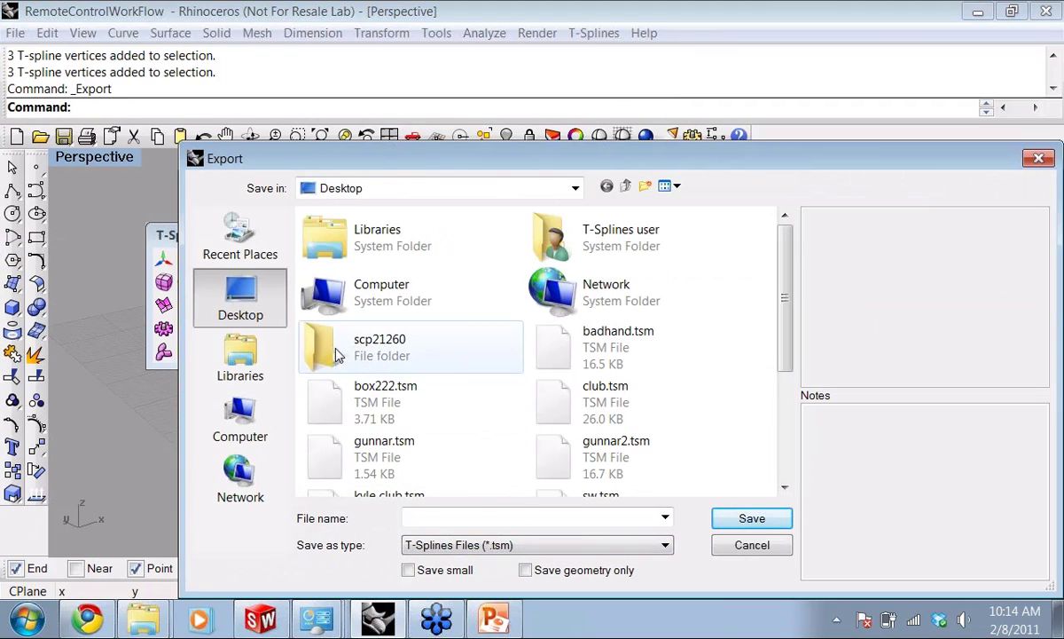
pyautogui.click(463, 517)
pyautogui.write('remote control')
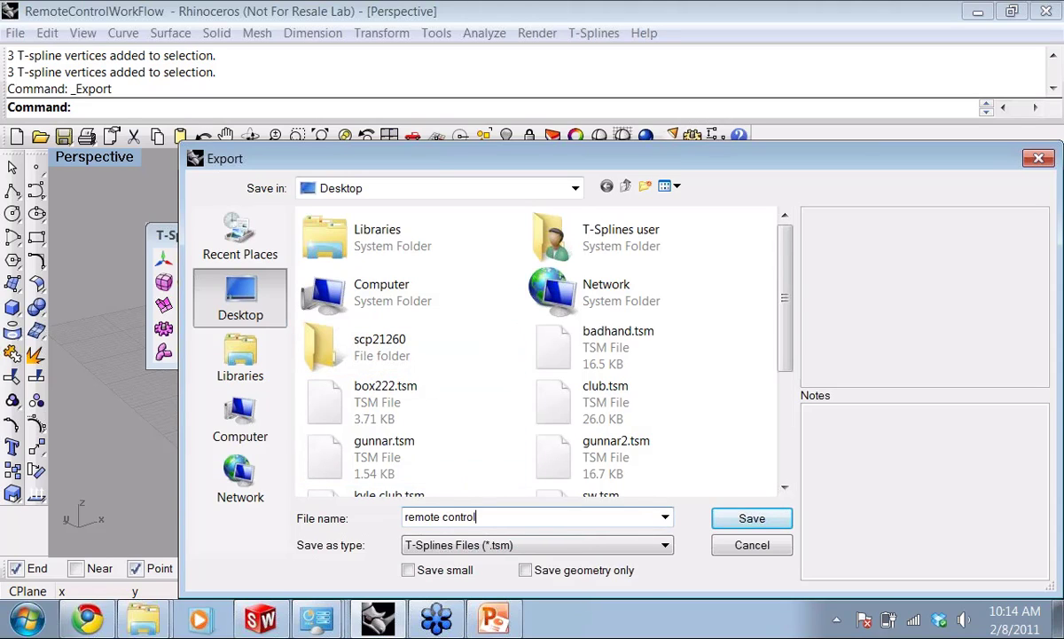
pyautogui.click(747, 520)
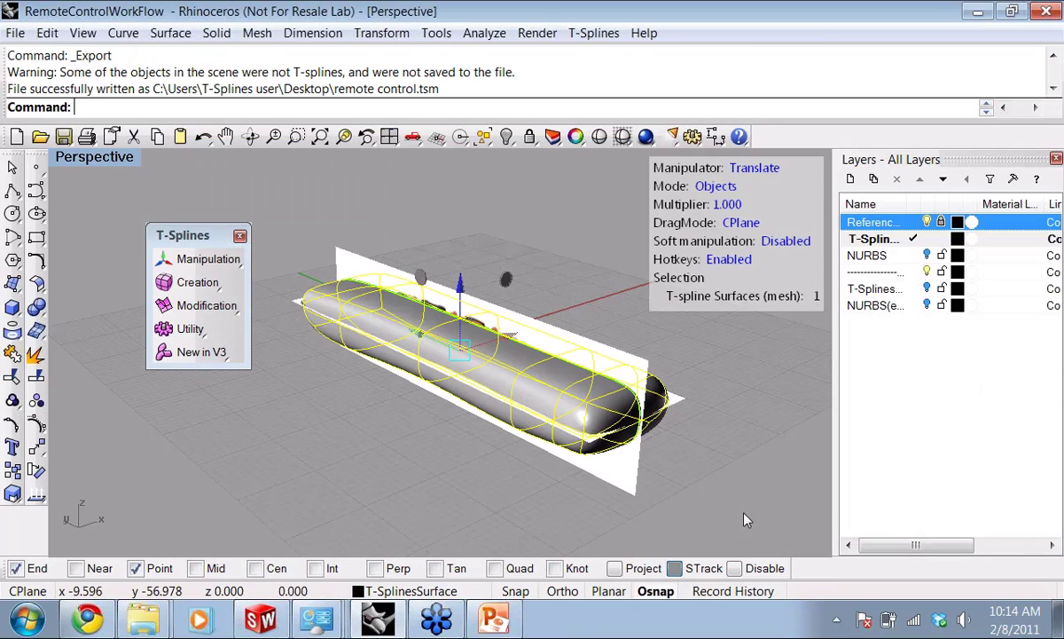
# Switch to SolidWorks and open the "remote control" T-Splines file (*.tsm) from the Desktop
pyautogui.click(261, 619)
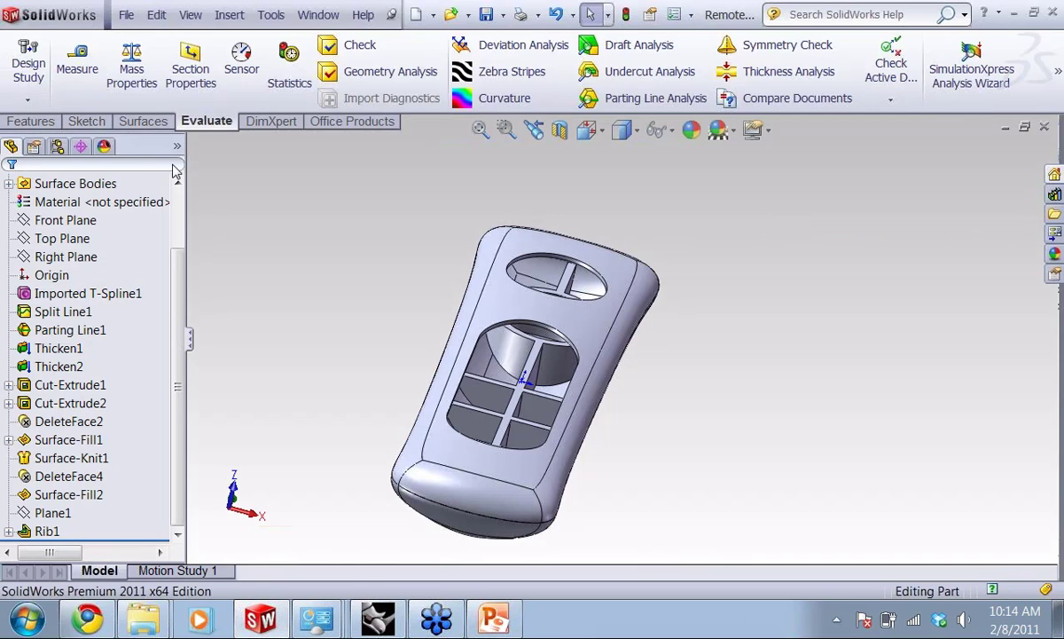
pyautogui.click(126, 14)
pyautogui.click(155, 55)
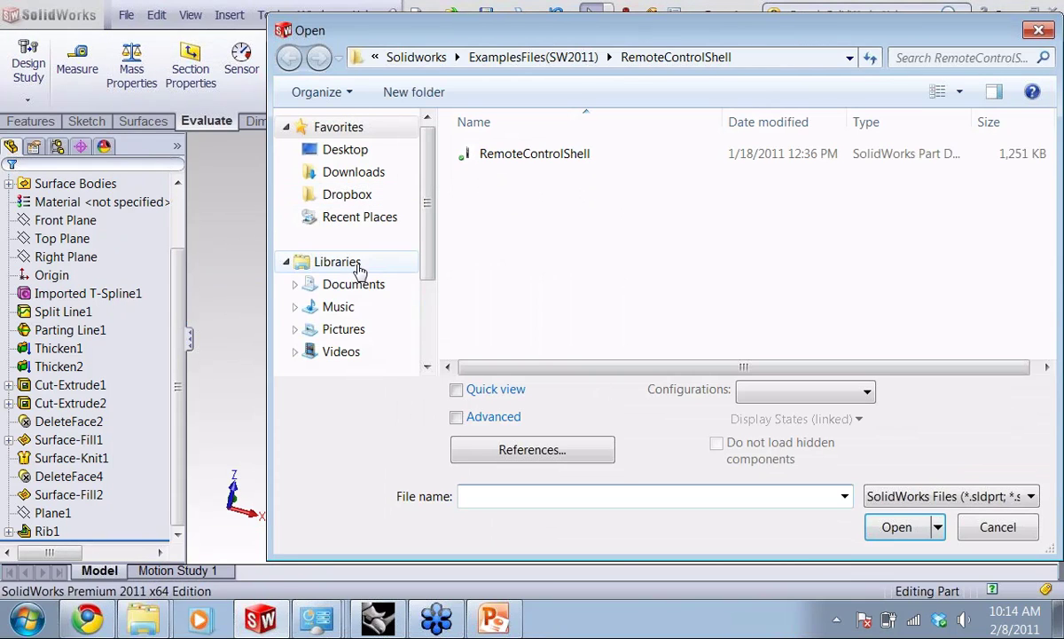
pyautogui.click(357, 153)
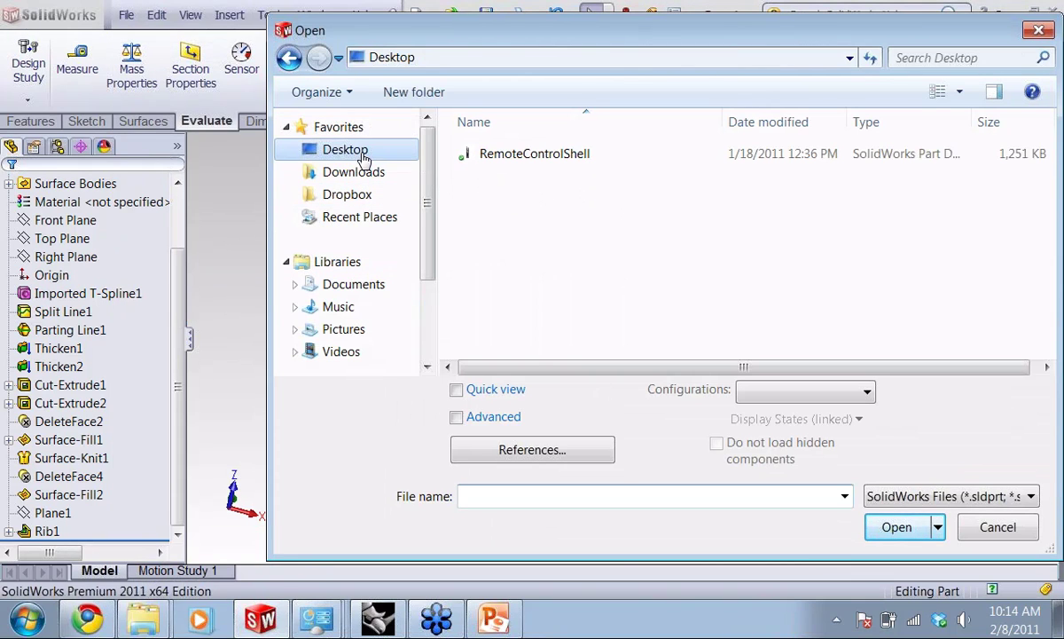
pyautogui.click(903, 498)
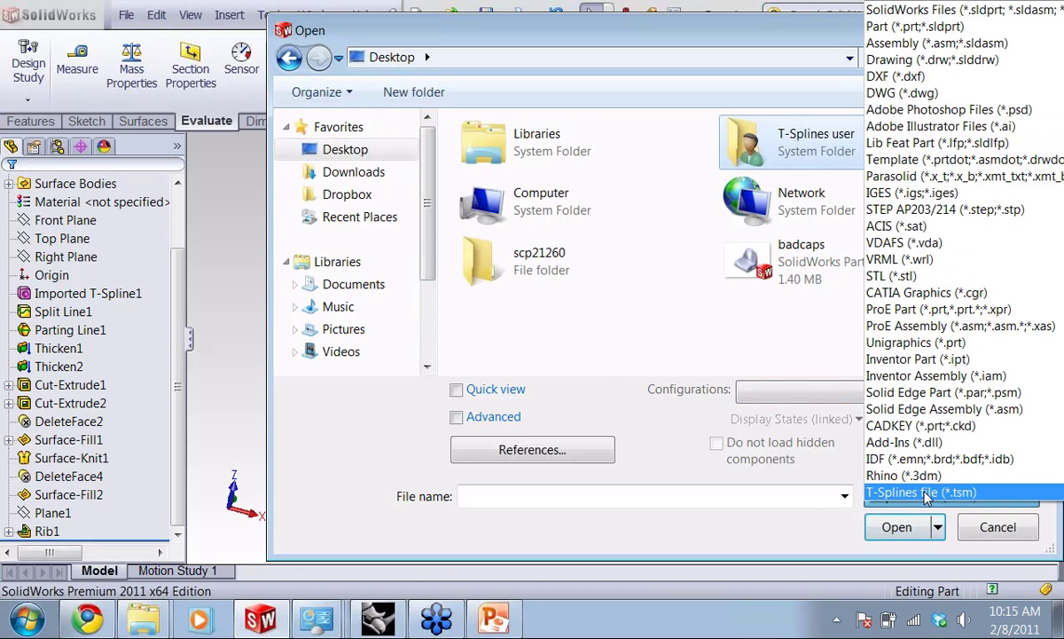
pyautogui.click(922, 492)
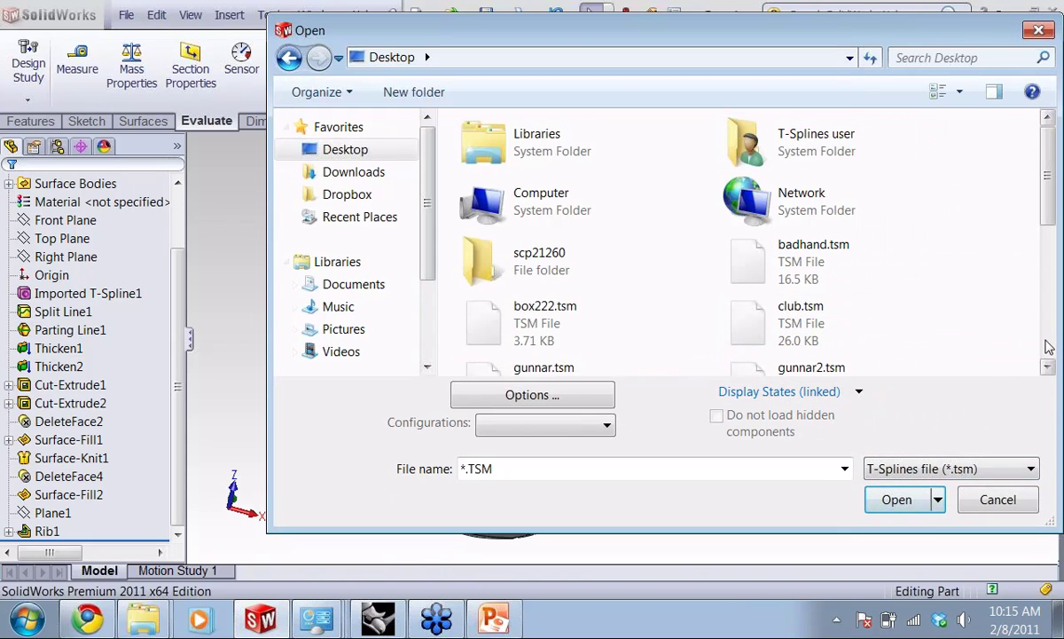
pyautogui.click(1050, 348)
pyautogui.doubleClick(749, 195)
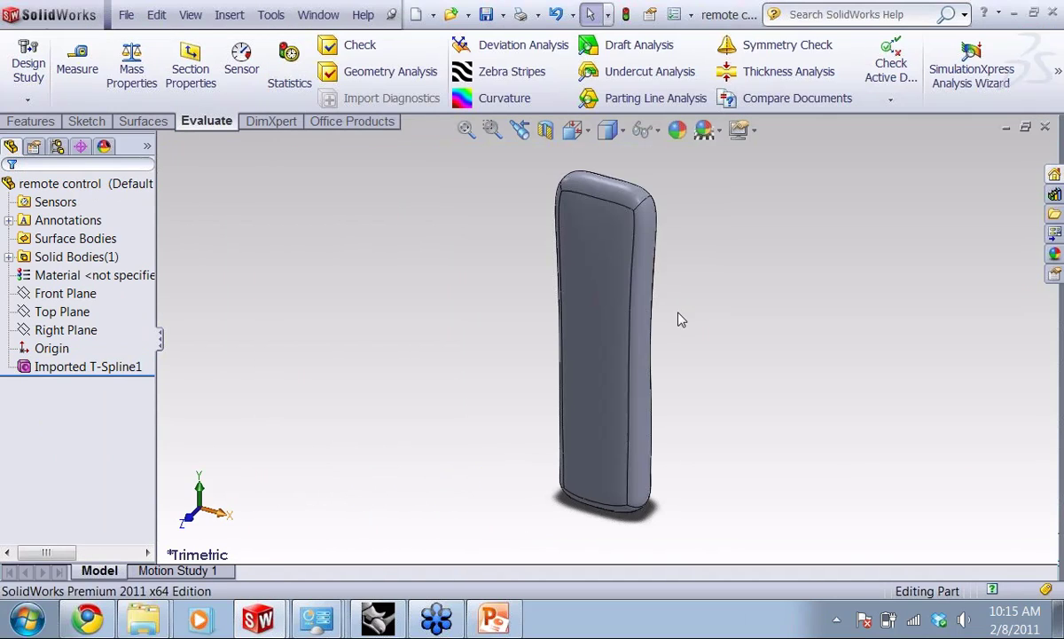
# Open the Imported T-Spline1 feature for editing and look over the body's control vertices
pyautogui.moveTo(600, 457); pyautogui.dragTo(647, 378, button='middle')
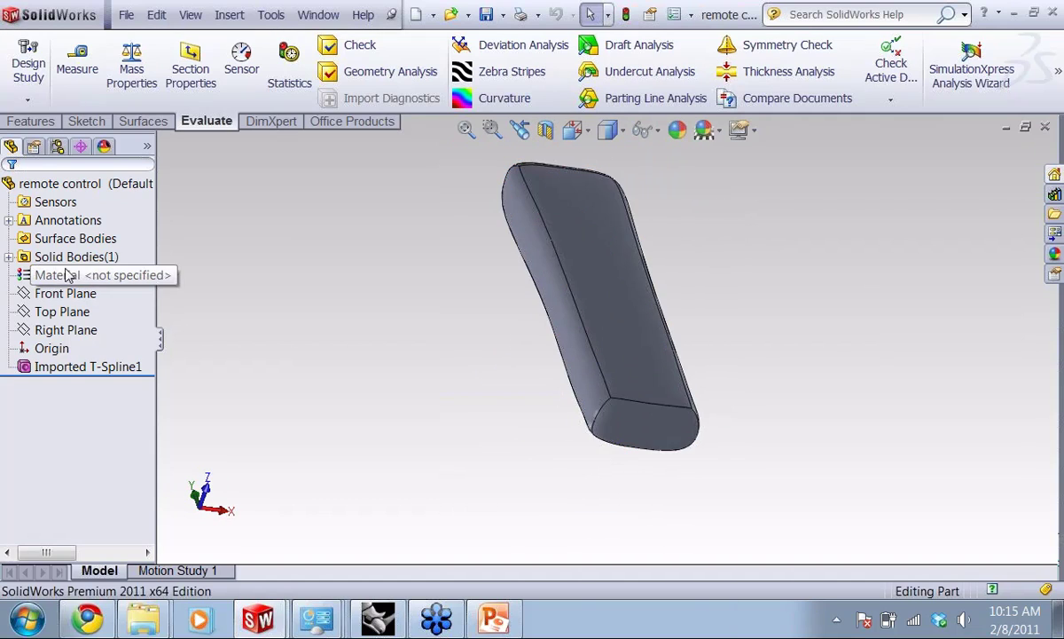
pyautogui.click(24, 368)
pyautogui.click(33, 317)
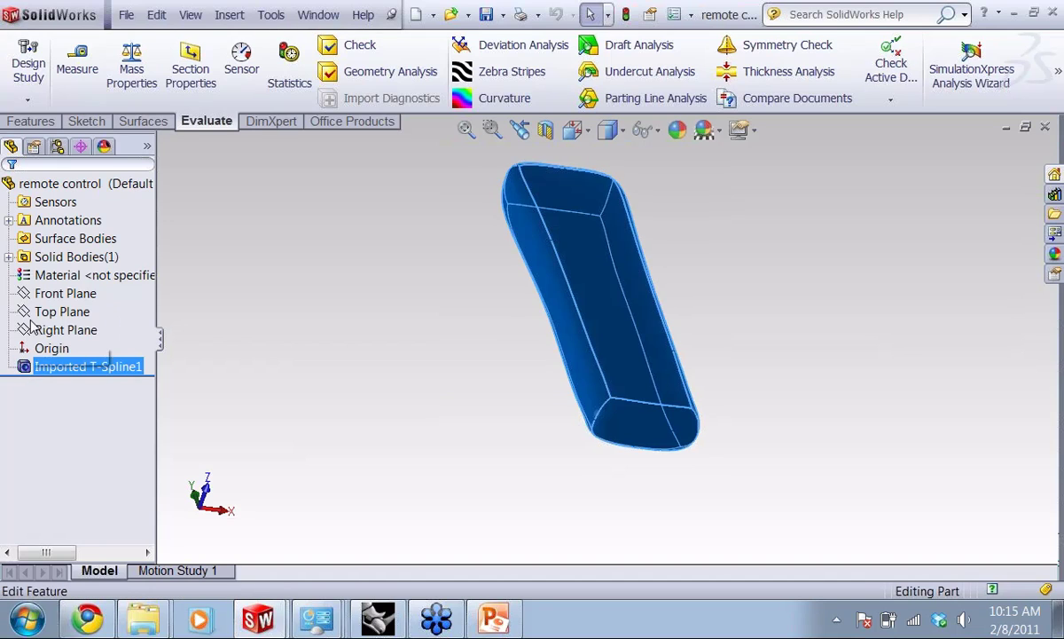
pyautogui.moveTo(500, 420); pyautogui.dragTo(490, 428, button='middle')
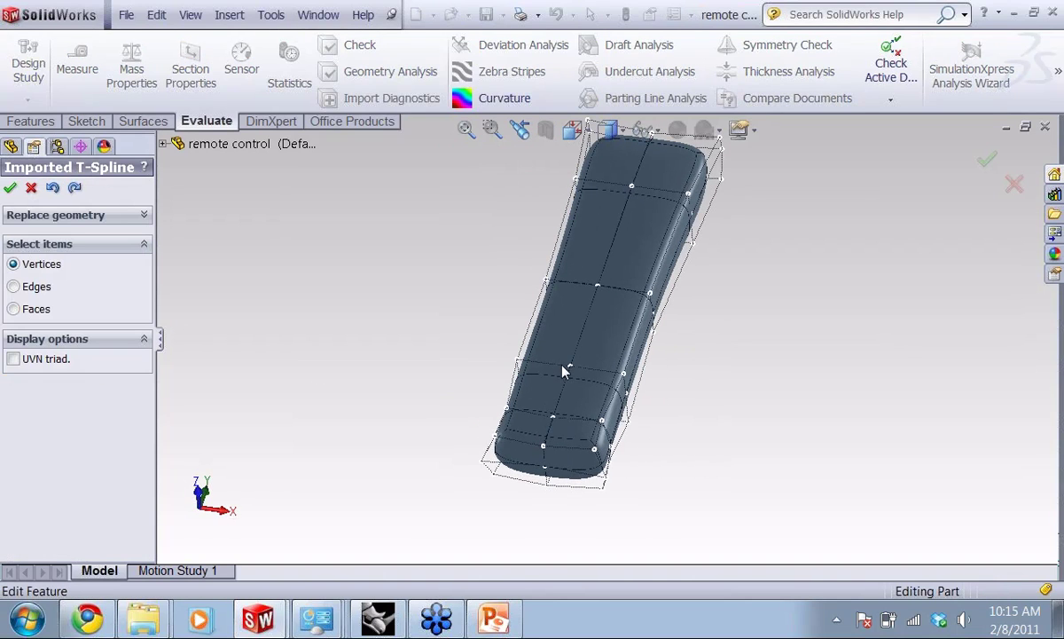
pyautogui.moveTo(564, 371); pyautogui.dragTo(555, 357, button='middle')
pyautogui.moveTo(433, 315); pyautogui.dragTo(480, 346, button='middle')
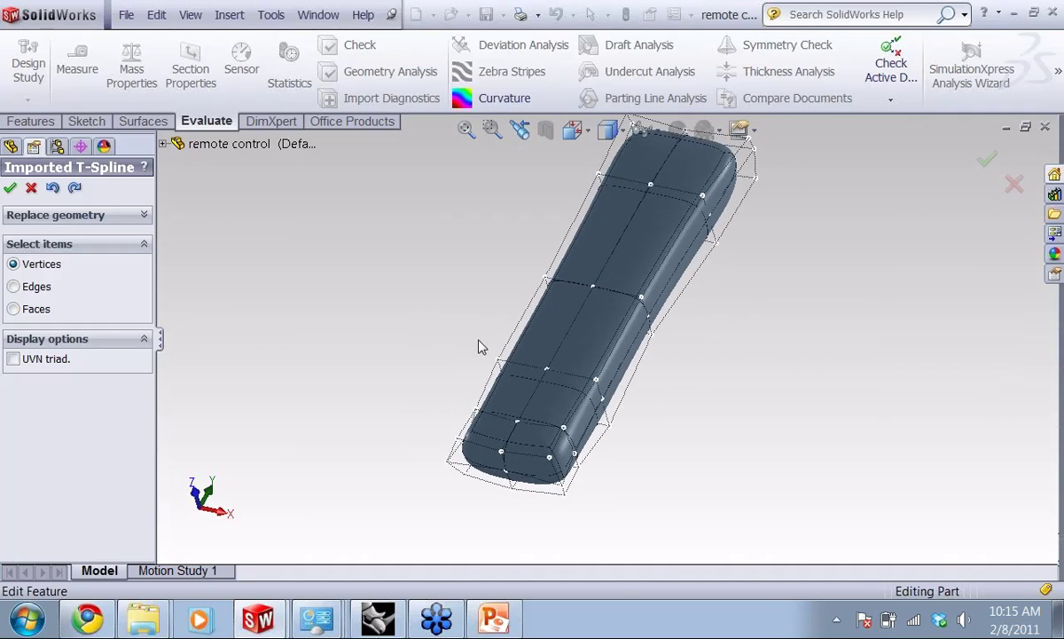
# Select the three upper vertices of the cross-section between the body's middle and its lower end and move them slightly up along Z
pyautogui.moveTo(534, 373); pyautogui.dragTo(611, 397)
pyautogui.moveTo(559, 387); pyautogui.dragTo(531, 356, button='middle')
pyautogui.moveTo(475, 321); pyautogui.dragTo(599, 372)
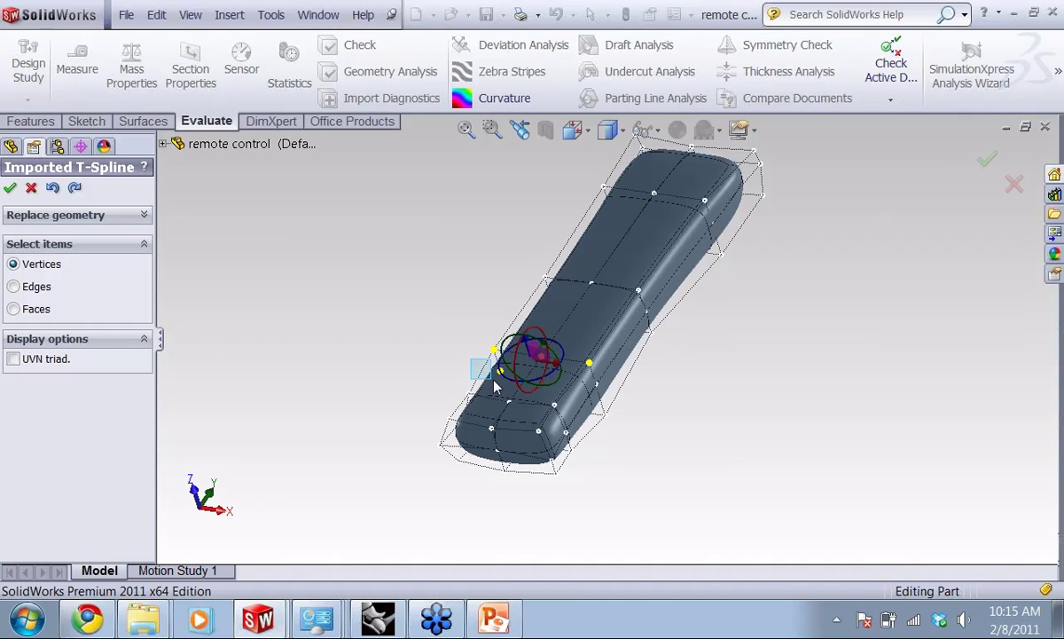
pyautogui.keyDown('ctrl'); pyautogui.moveTo(493, 381); pyautogui.dragTo(509, 390); pyautogui.keyUp('ctrl')
pyautogui.moveTo(537, 341); pyautogui.dragTo(538, 336)
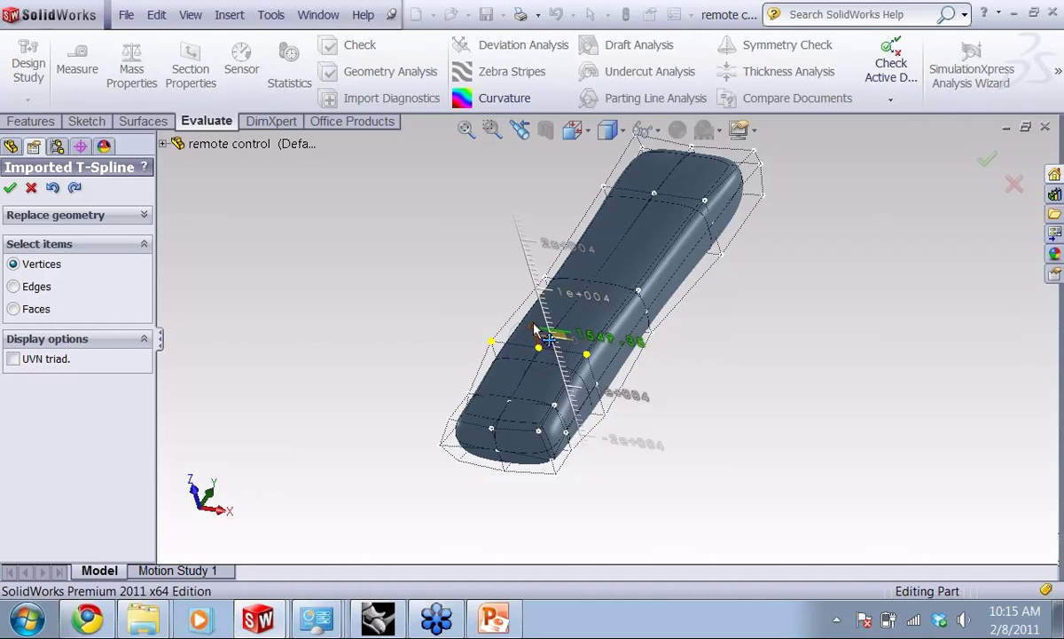
pyautogui.moveTo(409, 372)
pyautogui.mouseDown(button='middle')
pyautogui.moveTo(423, 380)
pyautogui.moveTo(398, 359)
pyautogui.mouseUp(button='middle')
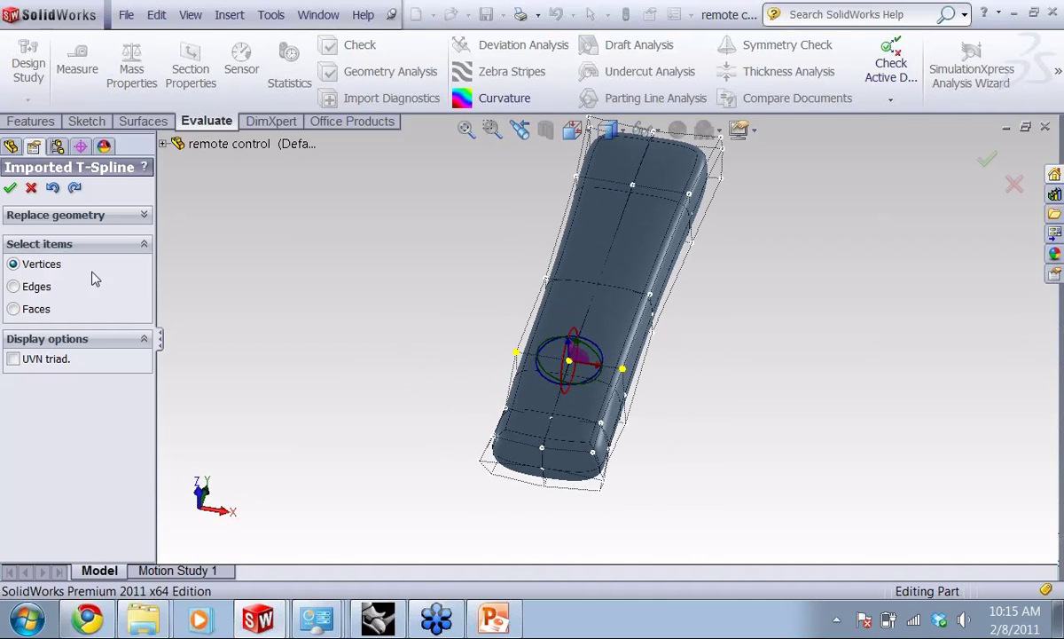
# Switch to edge selection, select the middle cross-section's edge loop and try to nudge it along Z
pyautogui.click(16, 288)
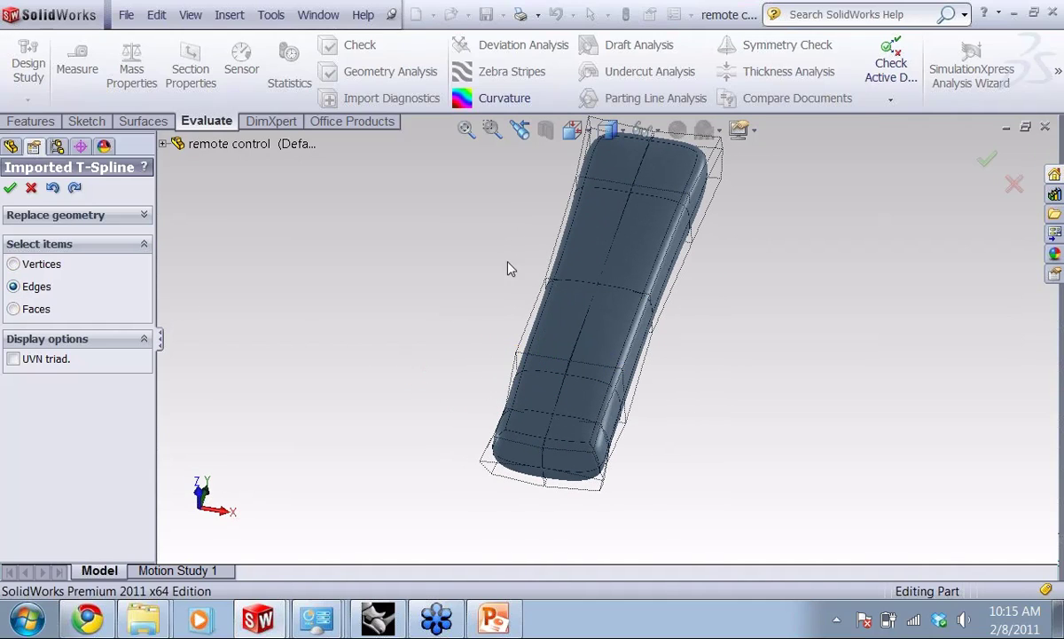
pyautogui.moveTo(511, 268); pyautogui.dragTo(484, 257, button='middle')
pyautogui.moveTo(479, 244); pyautogui.dragTo(651, 327)
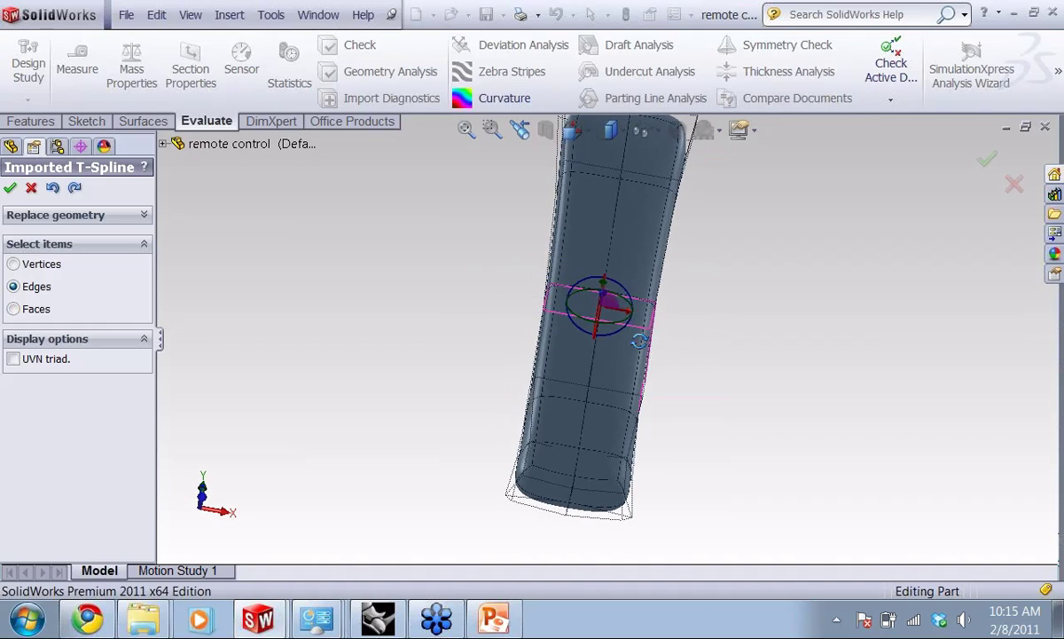
pyautogui.moveTo(638, 341); pyautogui.dragTo(603, 300, button='middle')
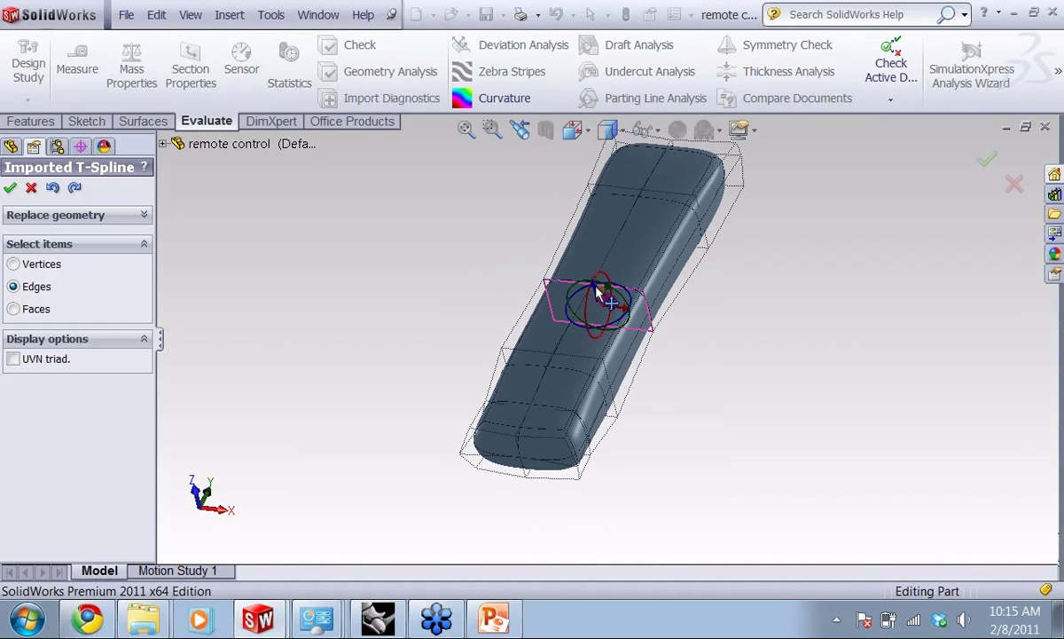
pyautogui.moveTo(599, 293); pyautogui.dragTo(600, 288)
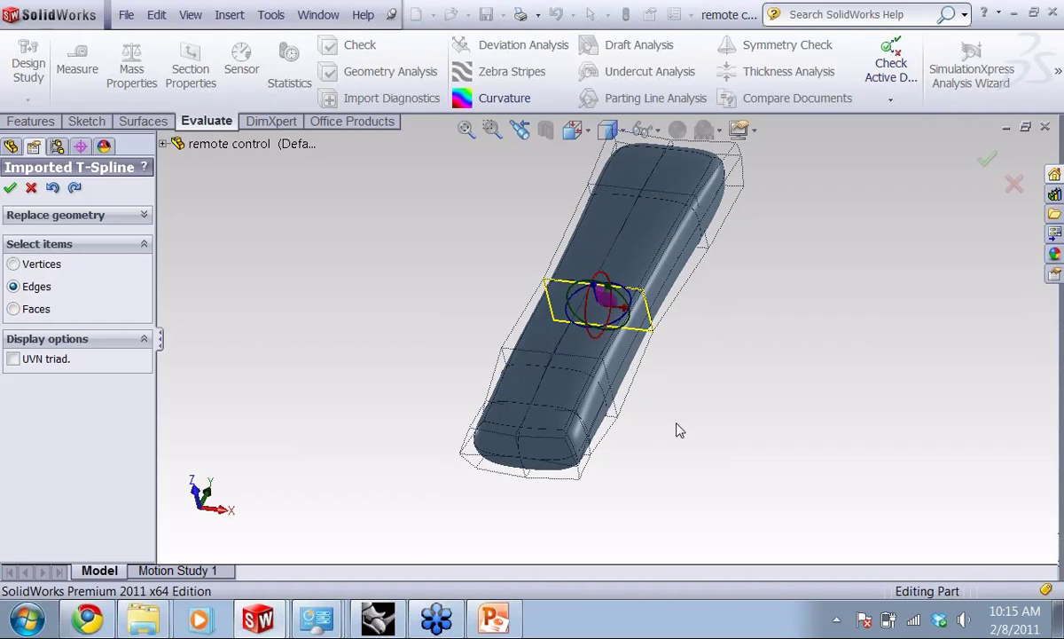
pyautogui.moveTo(435, 337); pyautogui.dragTo(510, 367, button='middle')
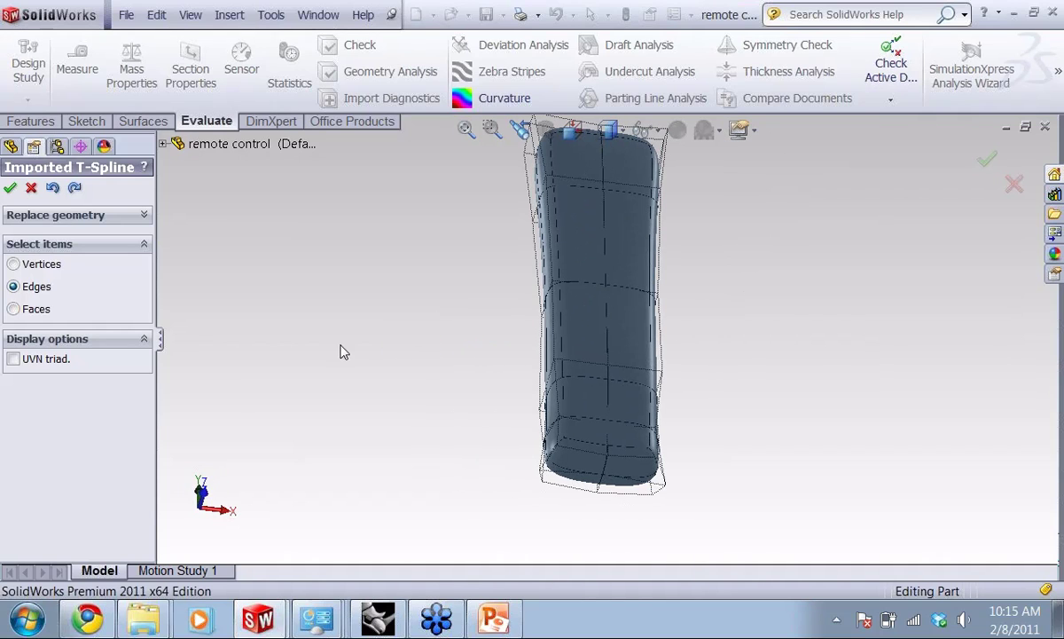
# Accept the T-Spline edits on the remote control body and leave feature editing
pyautogui.moveTo(344, 352); pyautogui.dragTo(285, 330, button='middle')
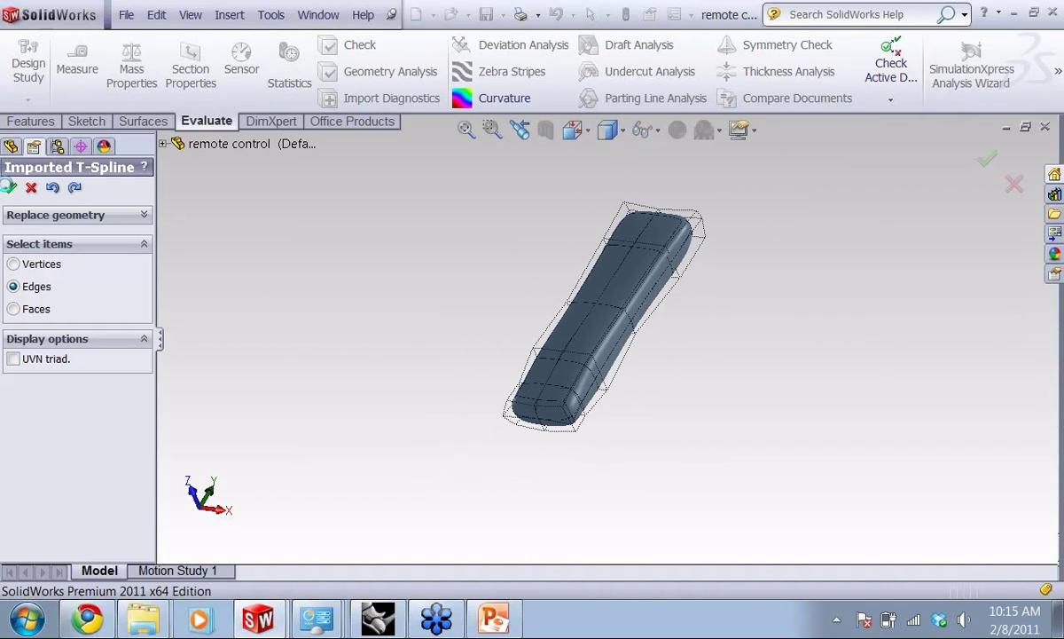
pyautogui.click(9, 187)
pyautogui.click(40, 349)
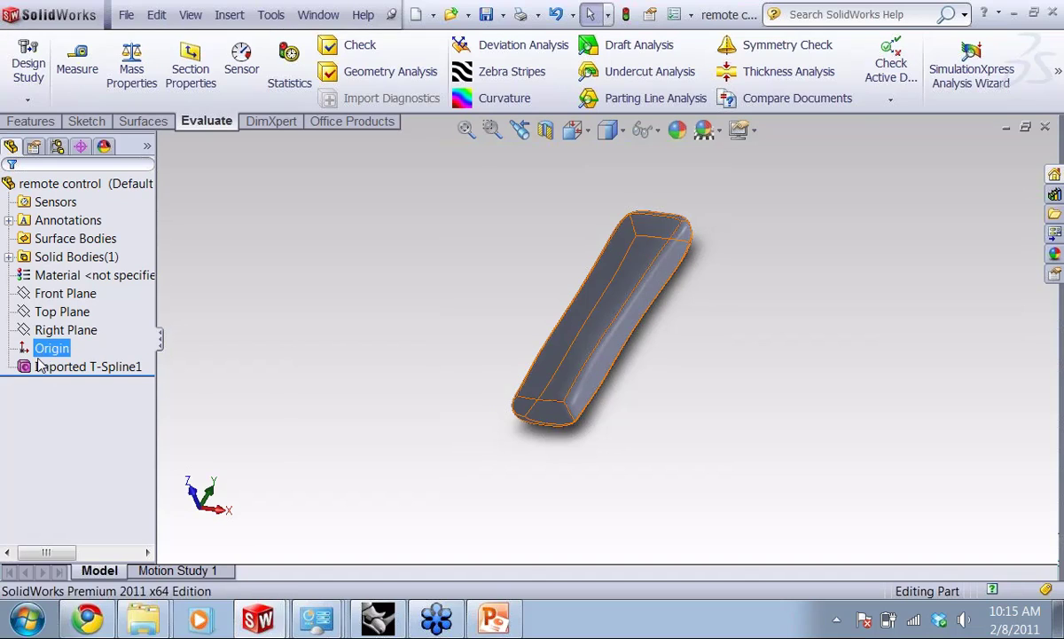
pyautogui.click(65, 330)
pyautogui.click(162, 132)
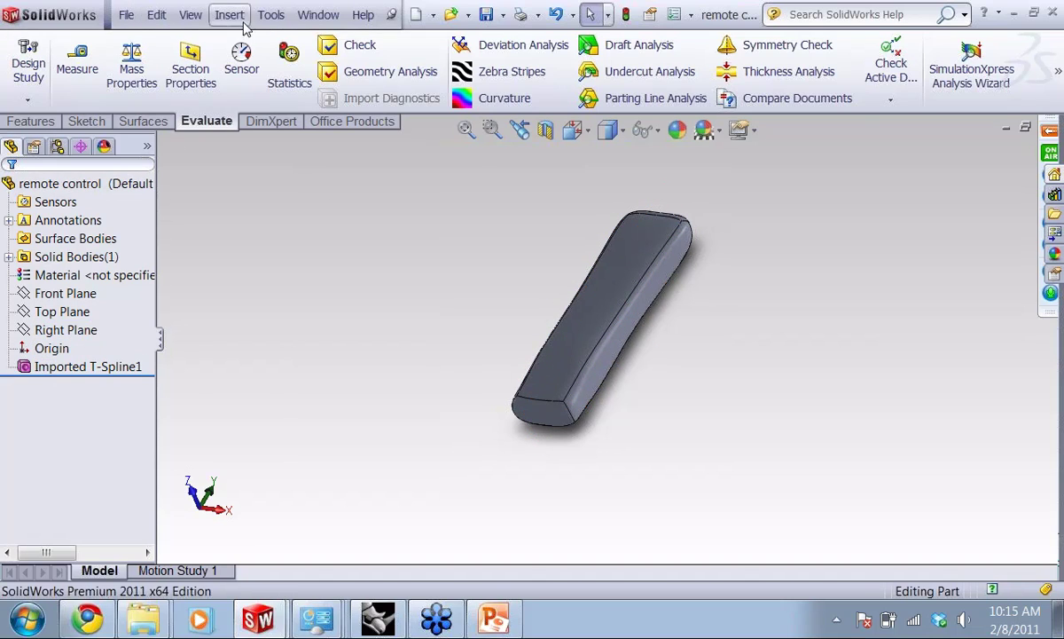
# Switch to the RemoteControlShell part and review the features built on its imported T-Spline
pyautogui.click(319, 16)
pyautogui.click(388, 197)
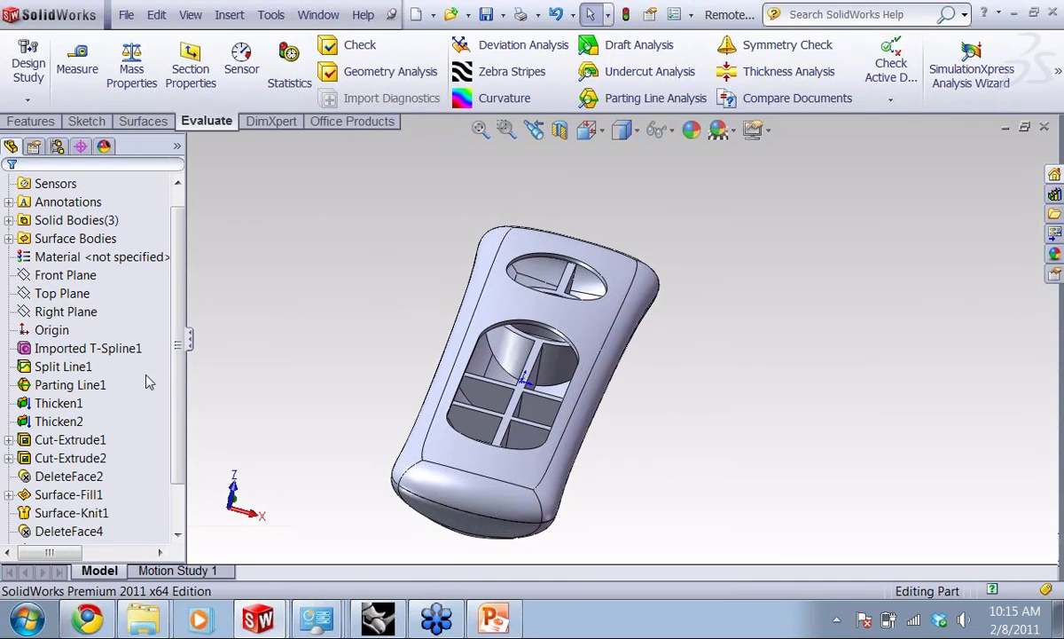
pyautogui.scroll(-1, 166, 398)
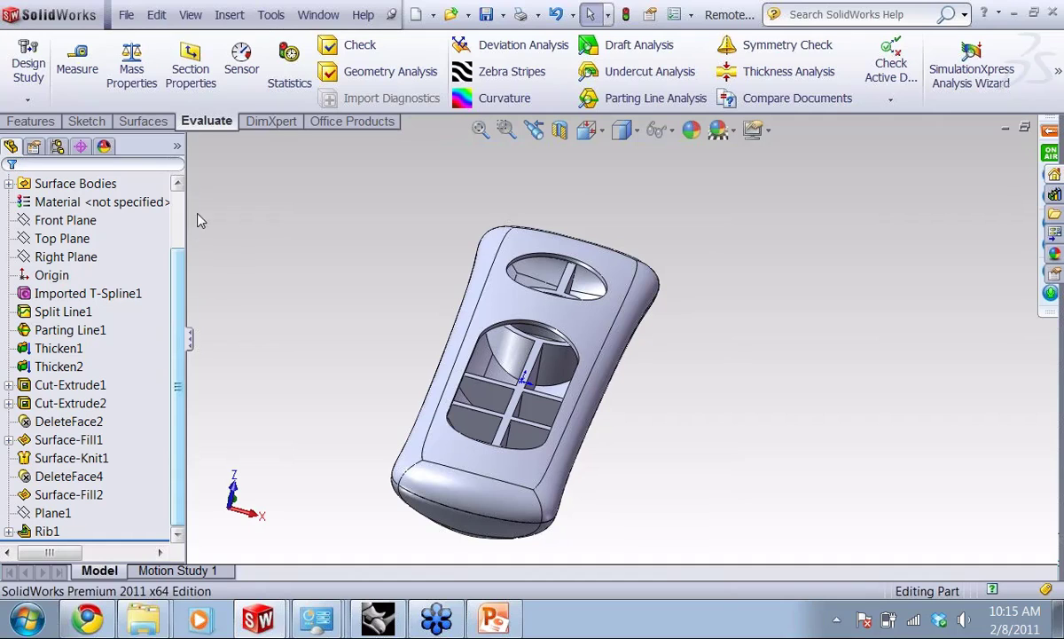
# Open the recently used Joystick part from the JoystickExample folder and view it upright
pyautogui.click(129, 16)
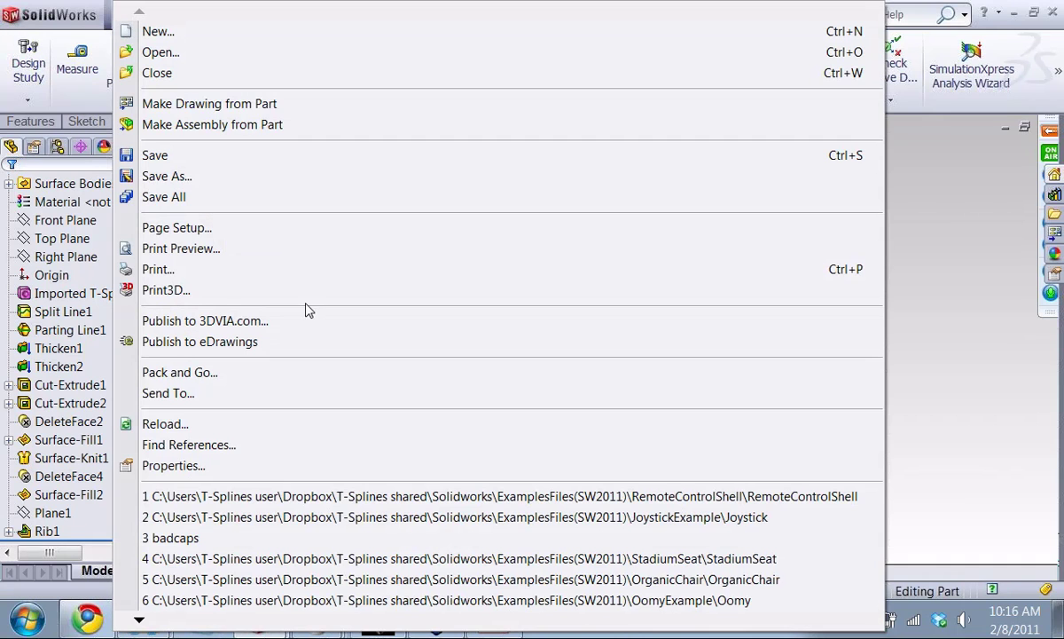
pyautogui.click(481, 518)
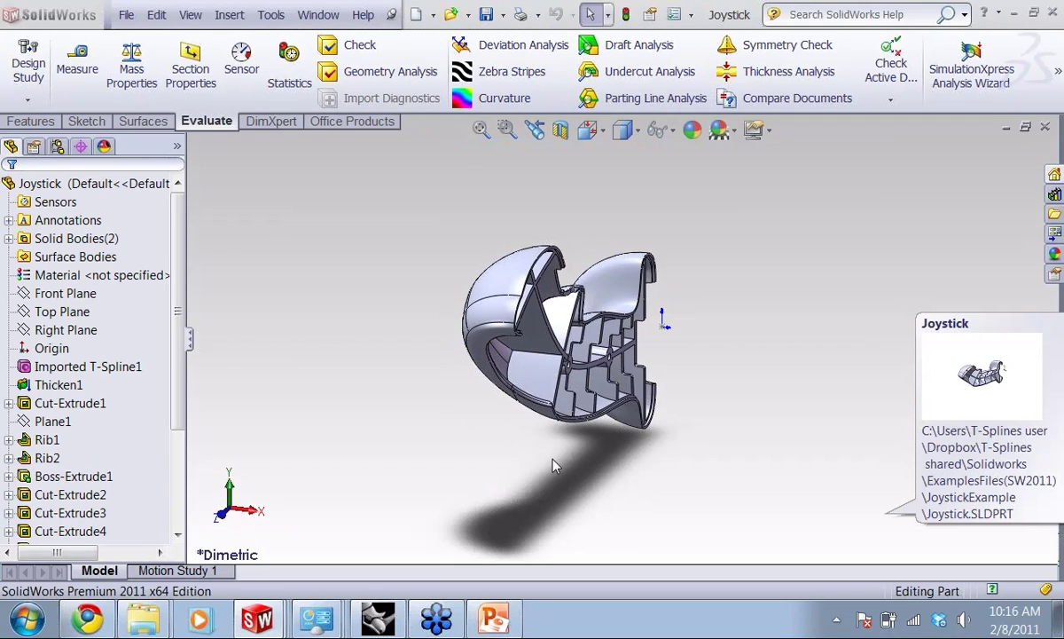
pyautogui.moveTo(553, 466); pyautogui.dragTo(592, 246, button='middle')
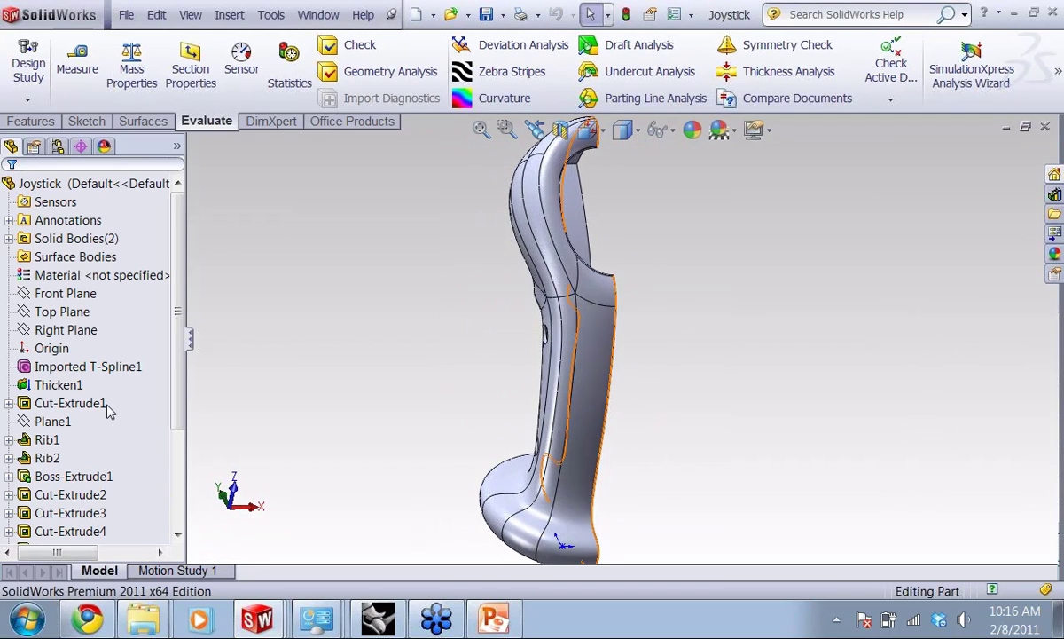
# Open the joystick's Imported T-Spline1 feature for editing, examine its control vertices around the body, and close the feature
pyautogui.click(55, 369)
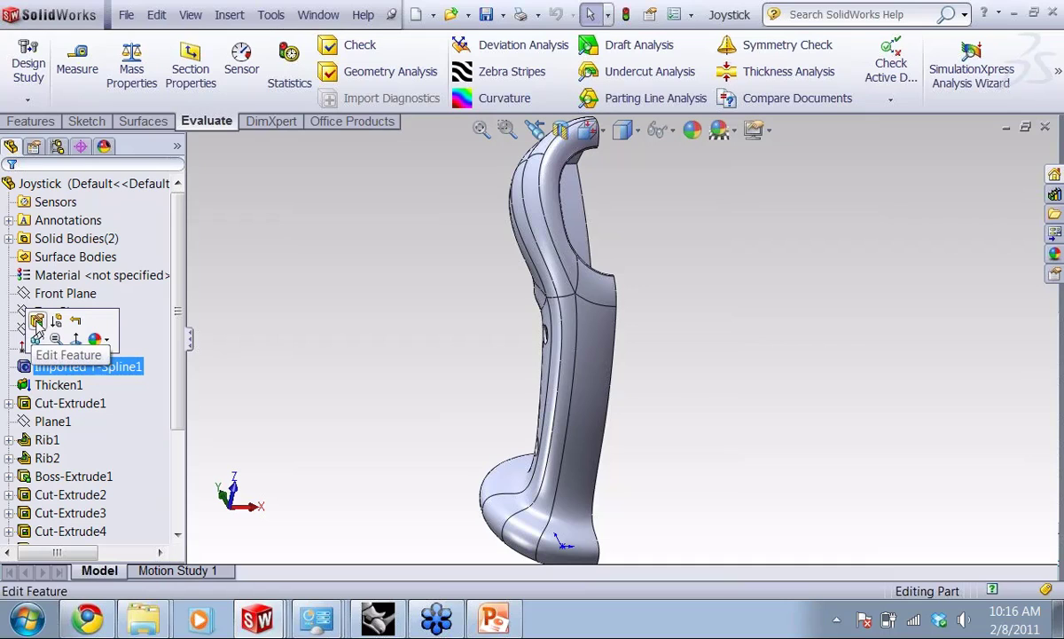
pyautogui.click(38, 321)
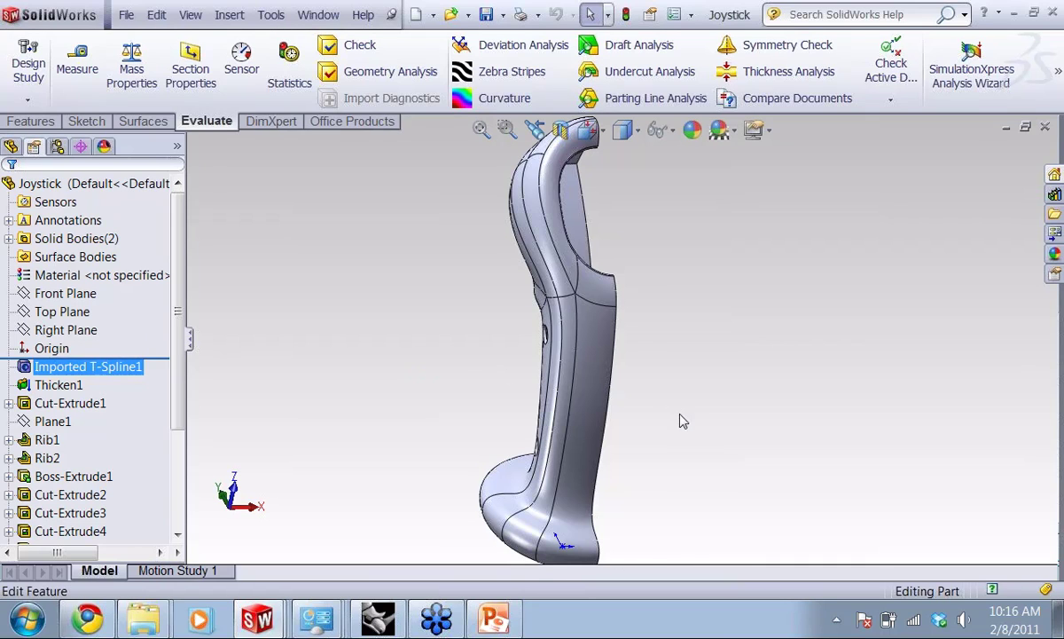
pyautogui.moveTo(665, 432)
pyautogui.mouseDown(button='middle')
pyautogui.moveTo(625, 380)
pyautogui.moveTo(677, 333)
pyautogui.moveTo(760, 342)
pyautogui.moveTo(574, 405)
pyautogui.moveTo(655, 418)
pyautogui.mouseUp(button='middle')
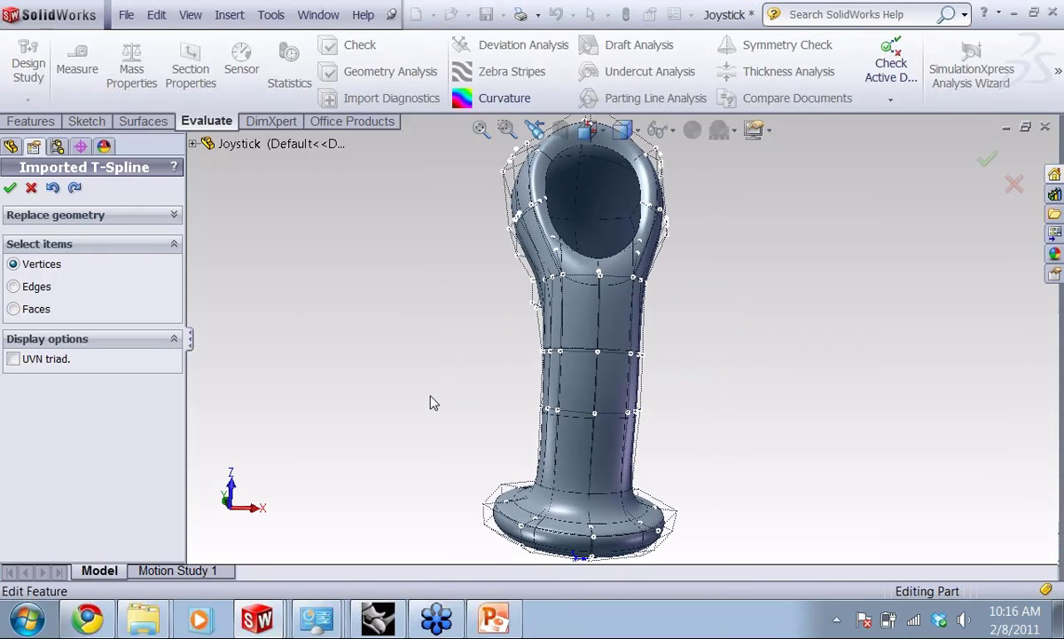
pyautogui.moveTo(432, 402); pyautogui.dragTo(363, 399, button='middle')
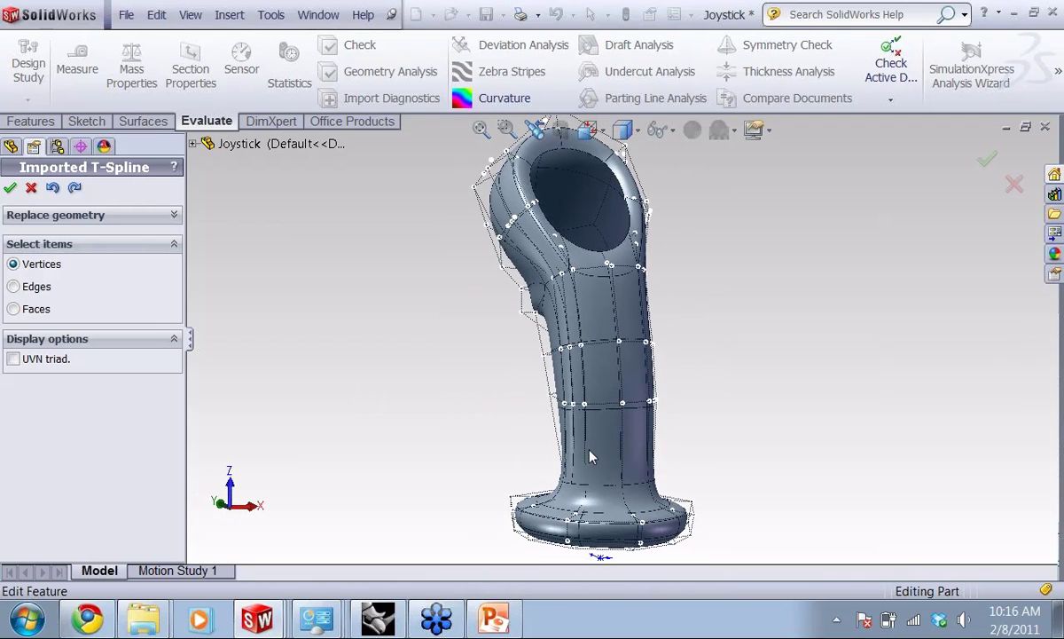
pyautogui.moveTo(590, 456); pyautogui.dragTo(507, 431, button='middle')
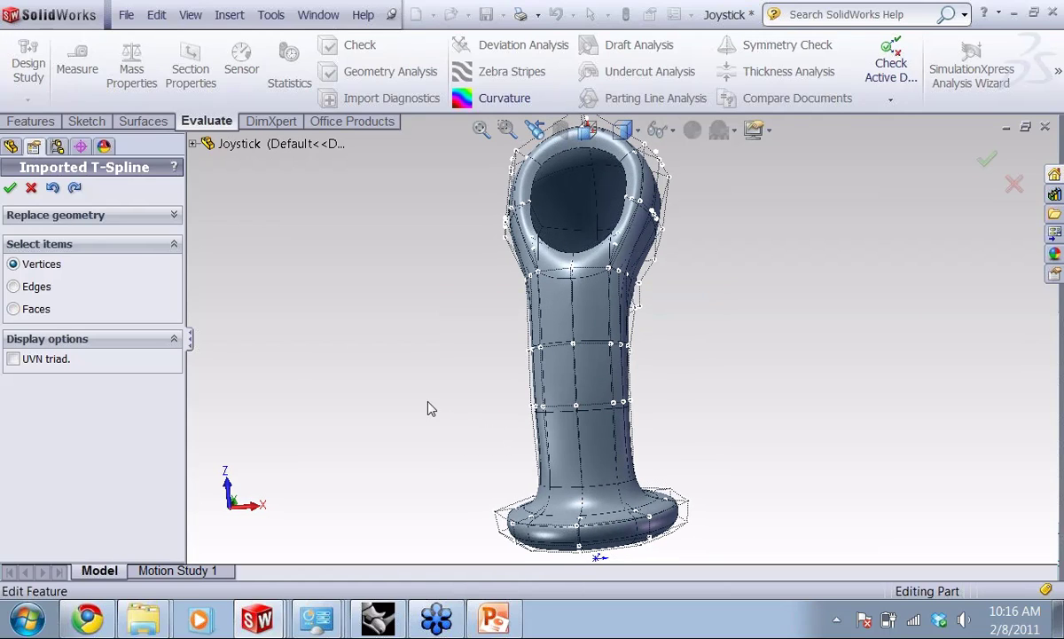
pyautogui.click(11, 189)
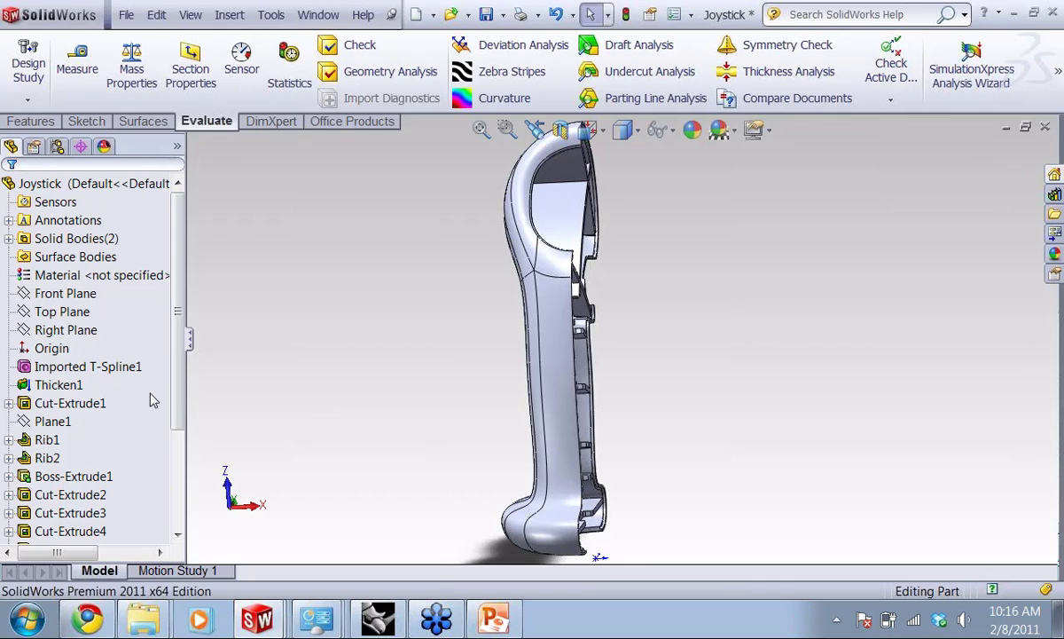
# Review the joystick's feature history down to Boss-Extrude2 and examine the shell and screw holes from several sides
pyautogui.scroll(-3, 164, 390)
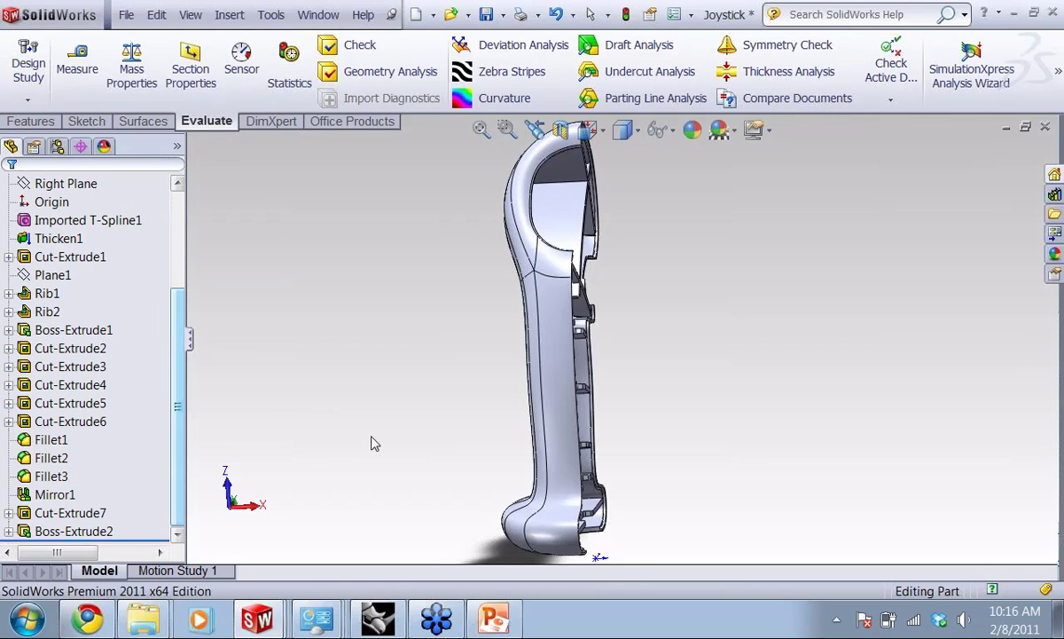
pyautogui.moveTo(372, 443); pyautogui.dragTo(530, 452, button='middle')
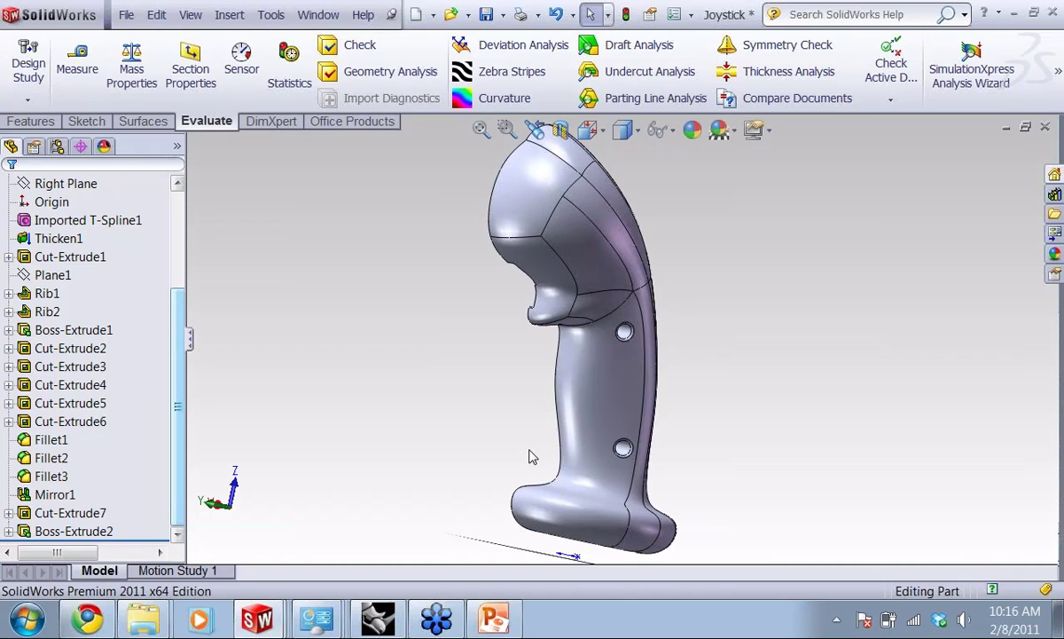
pyautogui.moveTo(606, 446); pyautogui.dragTo(548, 430, button='middle')
pyautogui.scroll(-2, 554, 428)
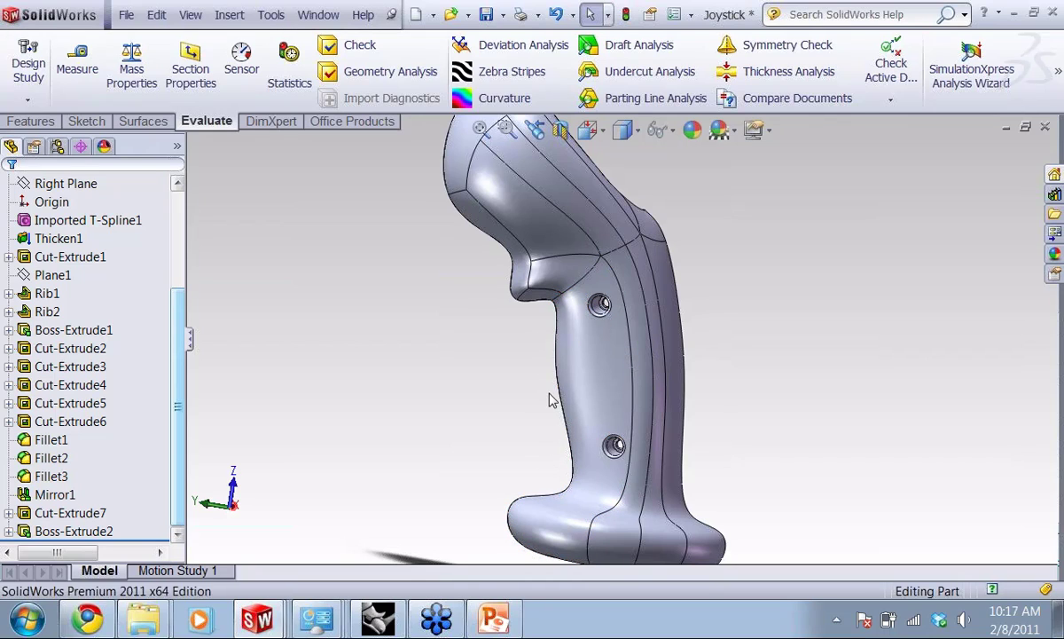
pyautogui.moveTo(517, 424)
pyautogui.mouseDown(button='middle')
pyautogui.moveTo(484, 409)
pyautogui.moveTo(559, 409)
pyautogui.moveTo(526, 422)
pyautogui.mouseUp(button='middle')
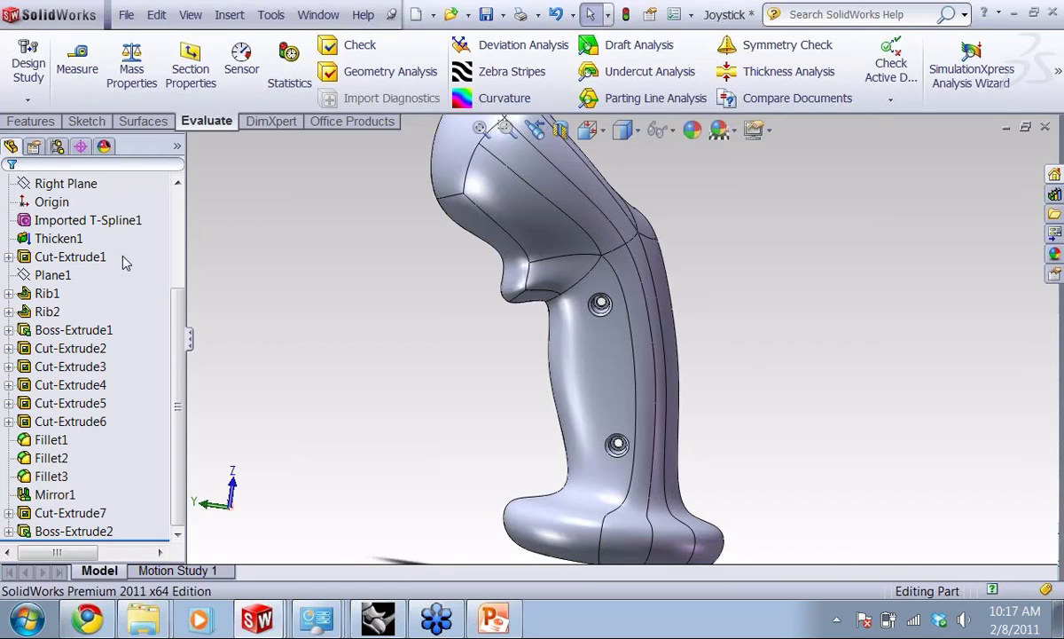
# Edit Imported T-Spline1 in face selection mode and nudge the front grip face below the trigger along Y
pyautogui.click(62, 220)
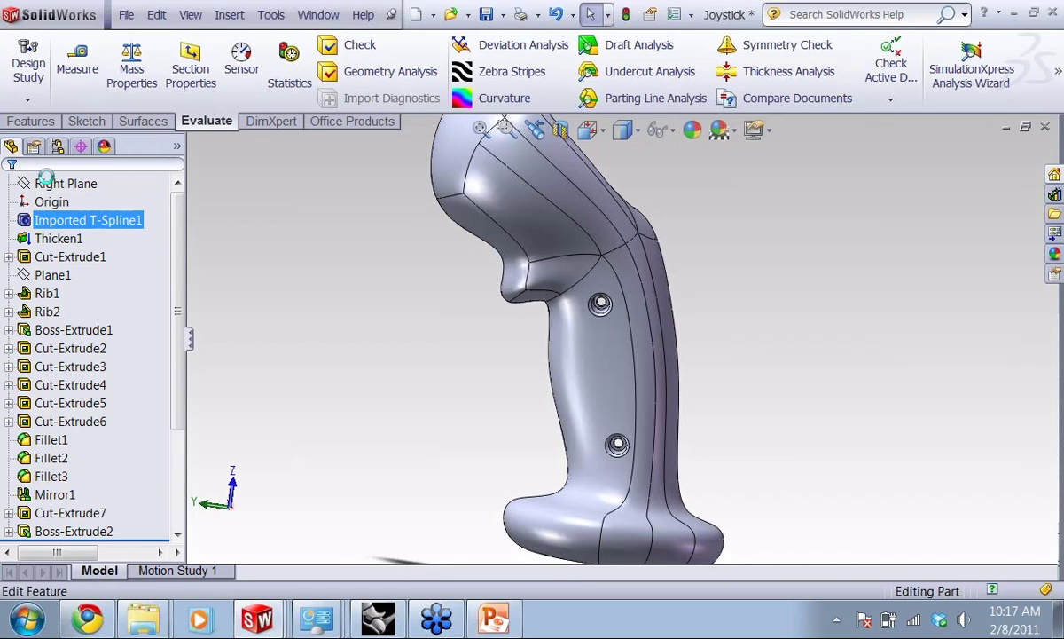
pyautogui.click(39, 173)
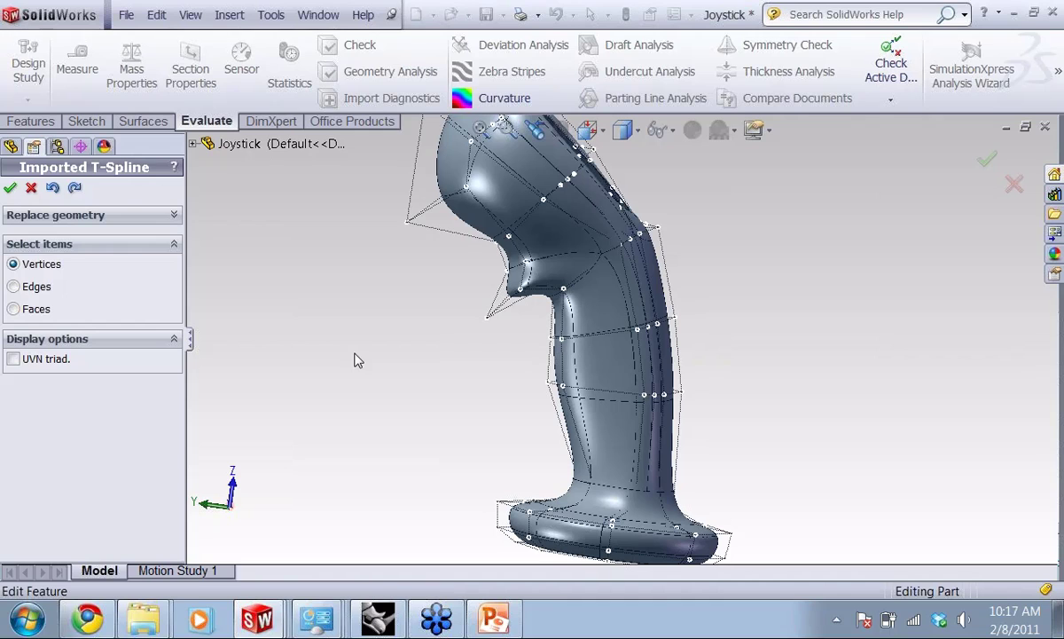
pyautogui.moveTo(527, 430); pyautogui.dragTo(448, 406, button='middle')
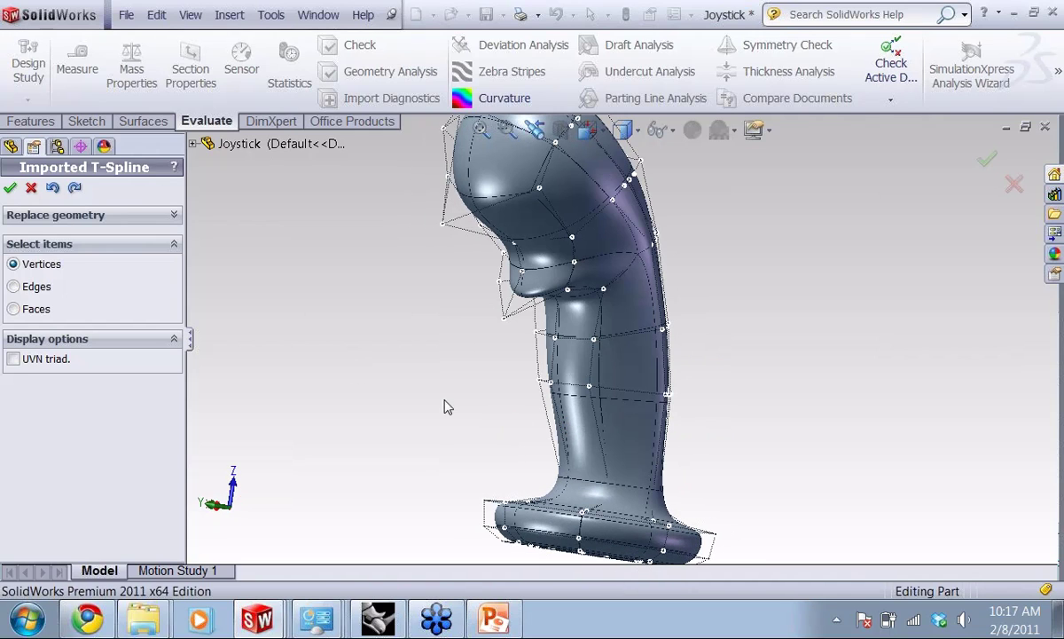
pyautogui.click(15, 310)
pyautogui.moveTo(587, 449); pyautogui.dragTo(483, 384, button='middle')
pyautogui.click(550, 379)
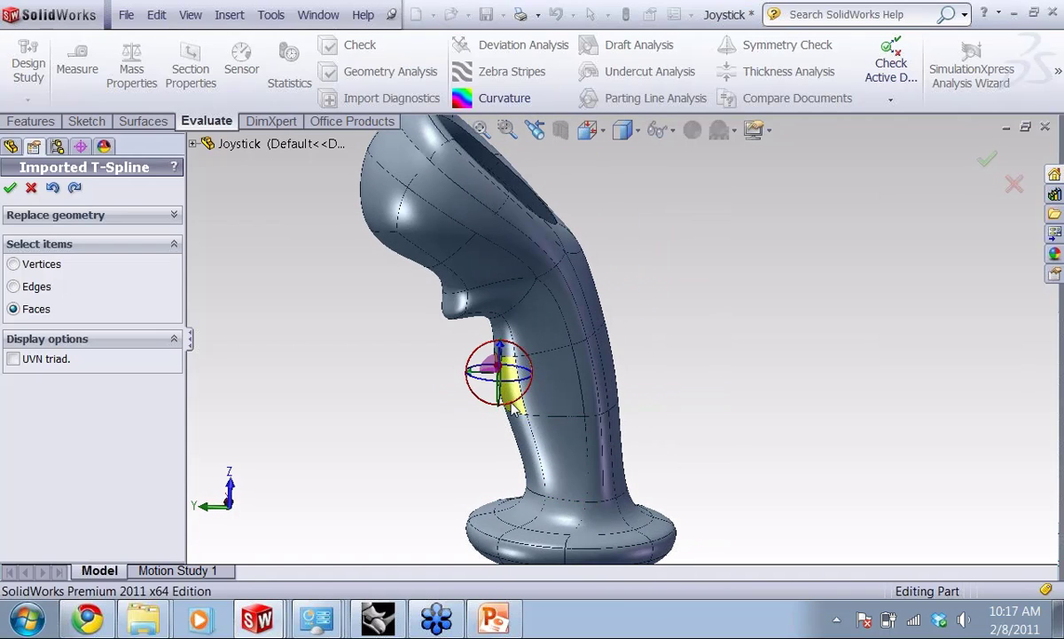
pyautogui.moveTo(482, 387); pyautogui.dragTo(489, 385)
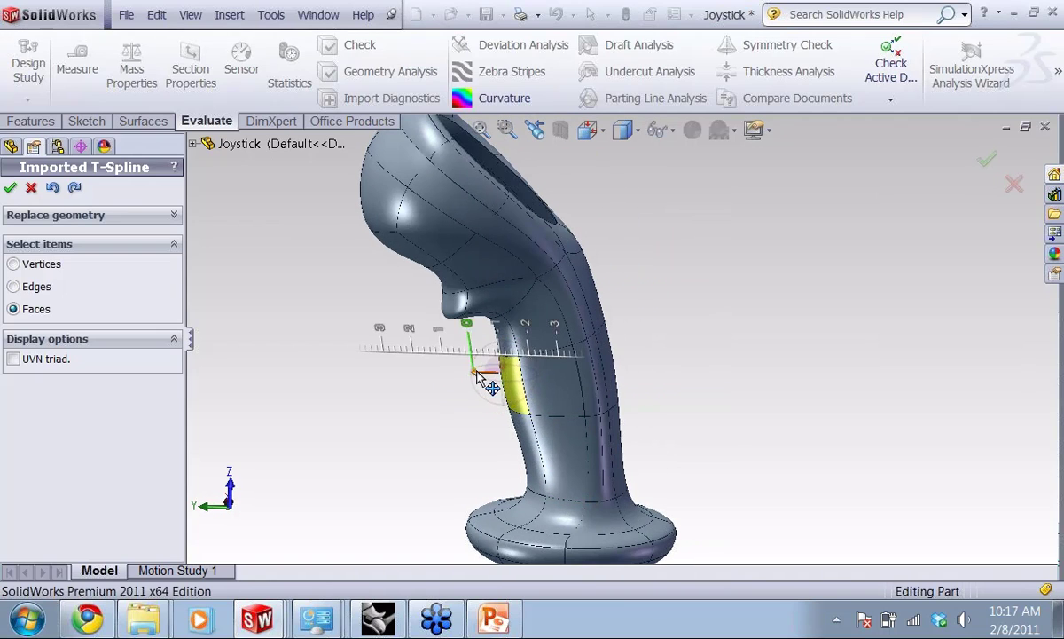
pyautogui.moveTo(409, 311); pyautogui.dragTo(248, 282, button='middle')
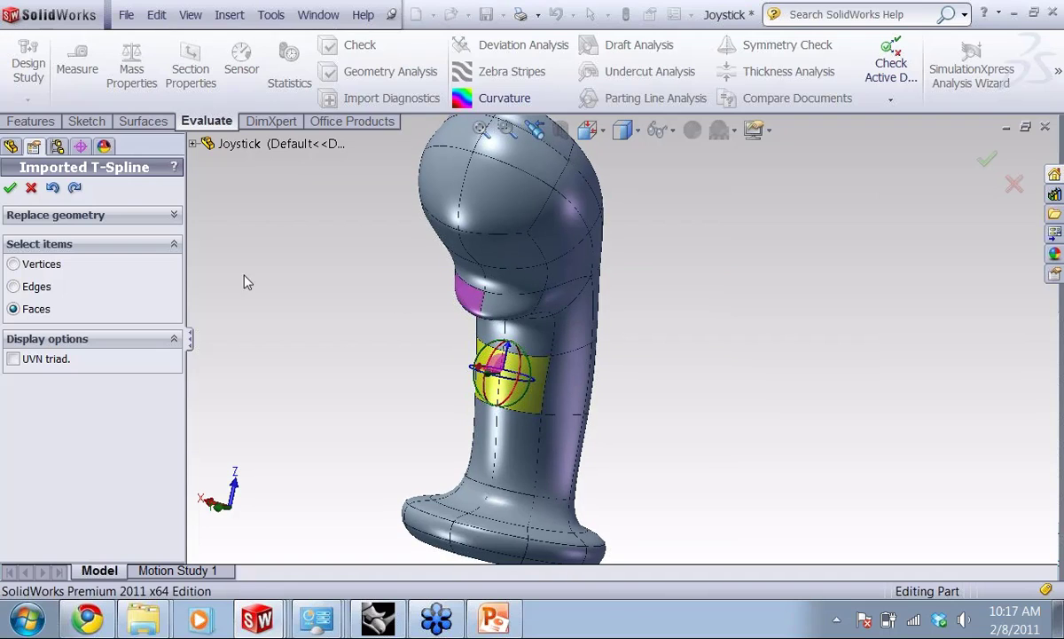
# In vertex mode, move the control vertex under the joystick's head using the UVN triad, and accept the T-Spline edit
pyautogui.click(26, 264)
pyautogui.moveTo(344, 287); pyautogui.dragTo(275, 271, button='middle')
pyautogui.click(358, 267)
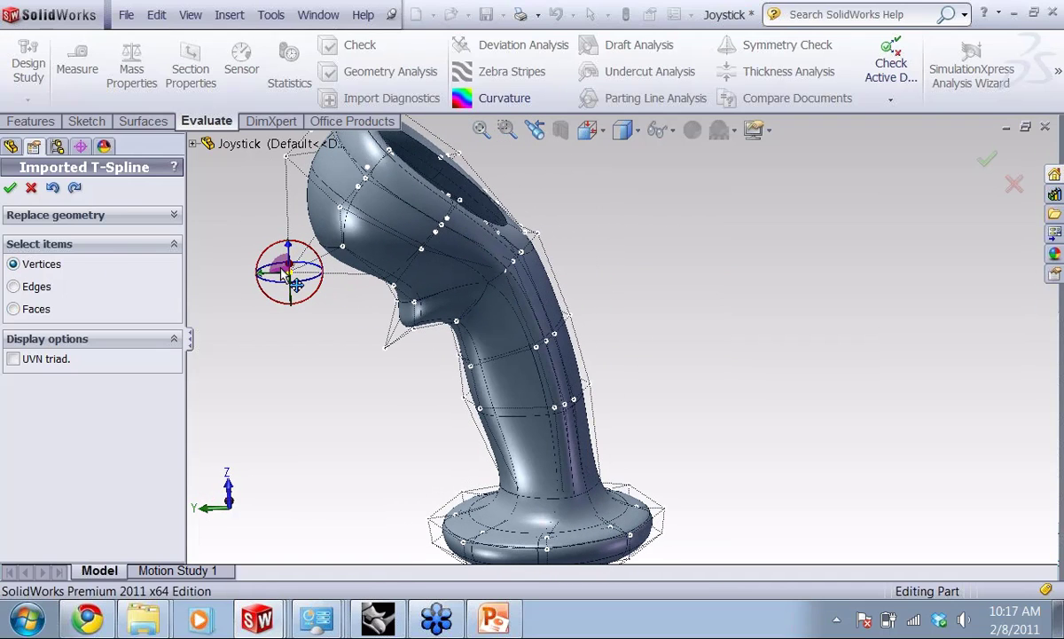
pyautogui.click(14, 357)
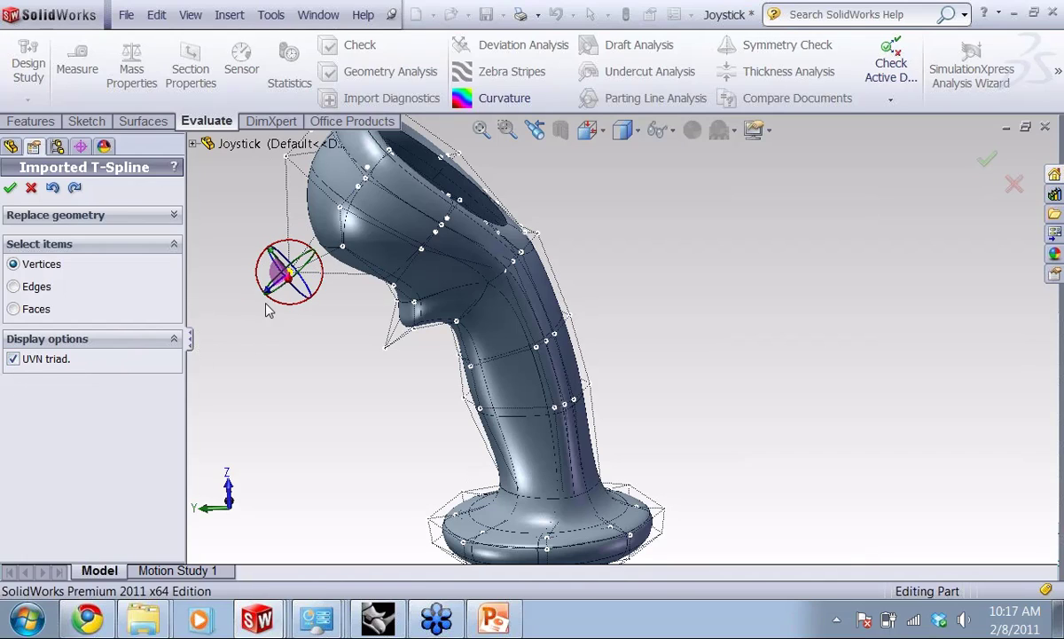
pyautogui.moveTo(267, 290); pyautogui.dragTo(289, 292)
pyautogui.moveTo(337, 381); pyautogui.dragTo(312, 355, button='middle')
pyautogui.click(10, 187)
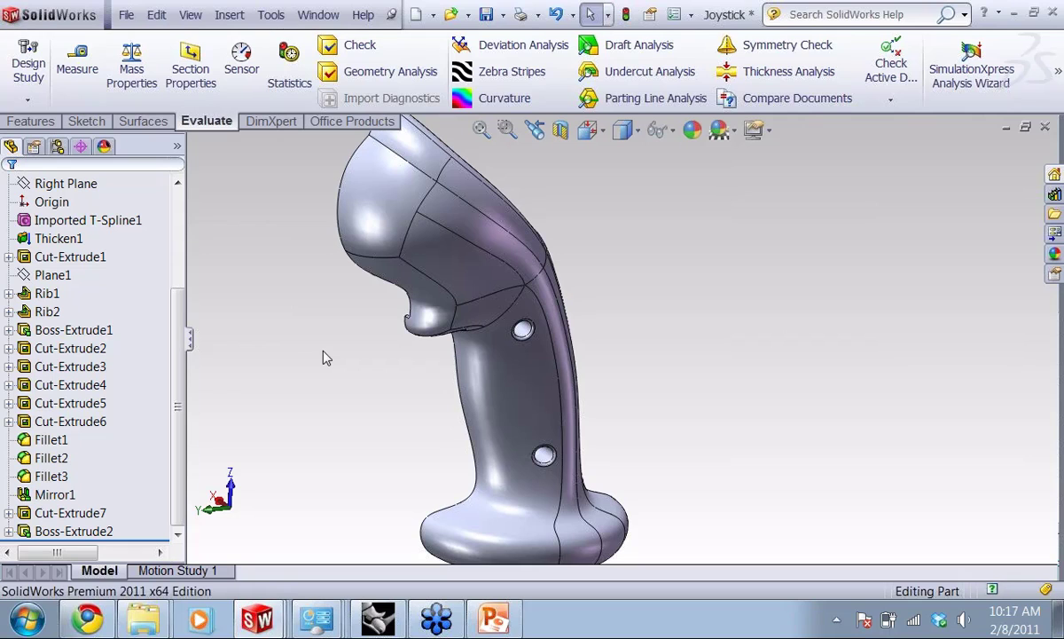
# Examine the rebuilt joystick's grip and trigger area and its feature history
pyautogui.moveTo(337, 368); pyautogui.dragTo(451, 447, button='middle')
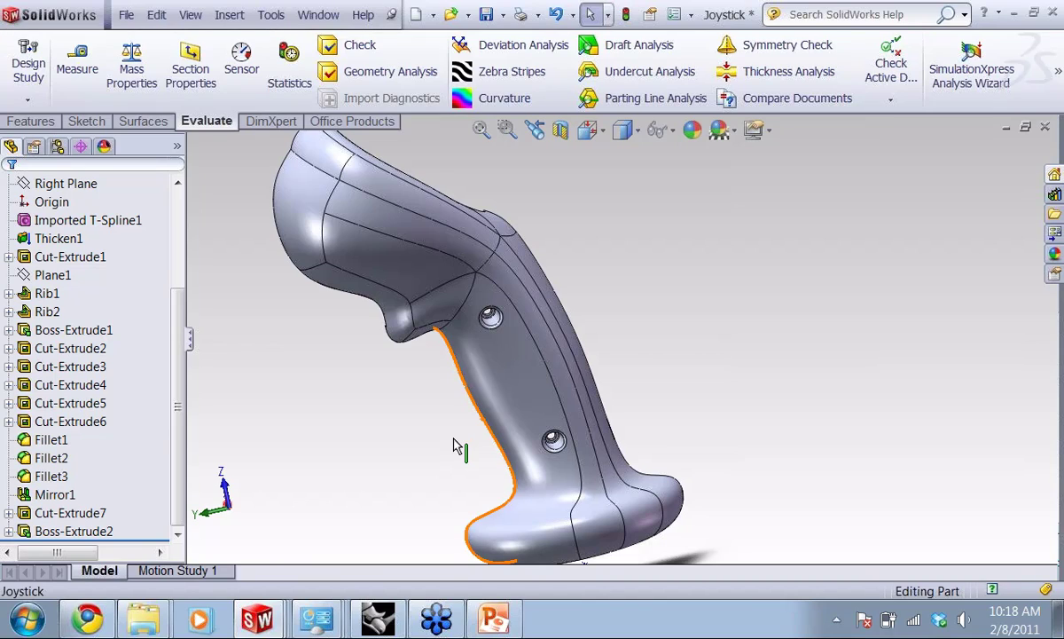
pyautogui.moveTo(455, 438)
pyautogui.mouseDown(button='middle')
pyautogui.moveTo(608, 427)
pyautogui.moveTo(580, 444)
pyautogui.moveTo(451, 445)
pyautogui.moveTo(442, 416)
pyautogui.moveTo(448, 430)
pyautogui.mouseUp(button='middle')
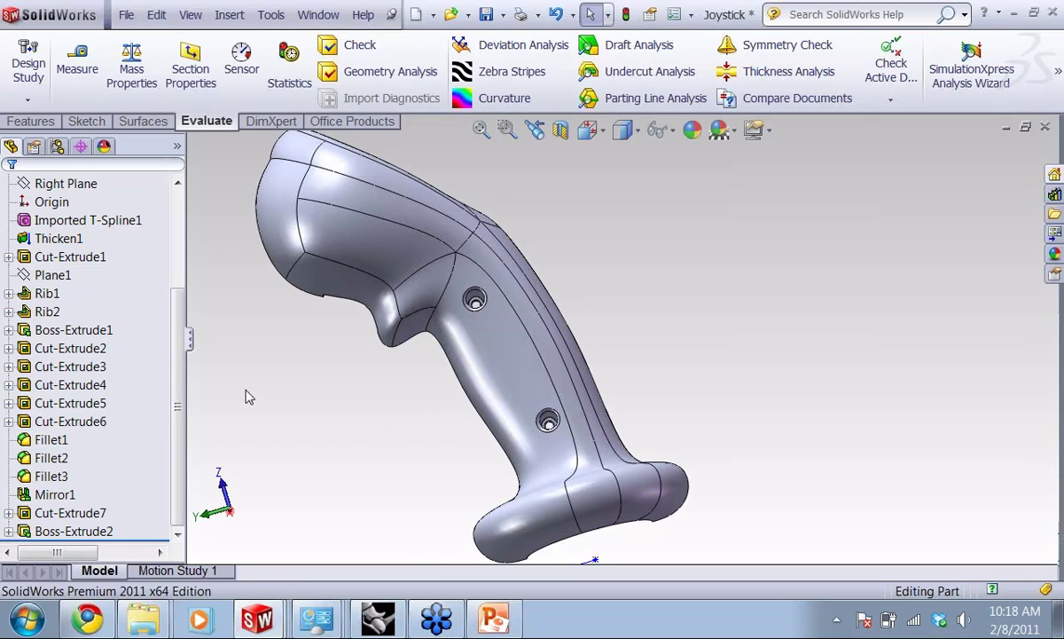
pyautogui.scroll(3, 177, 373)
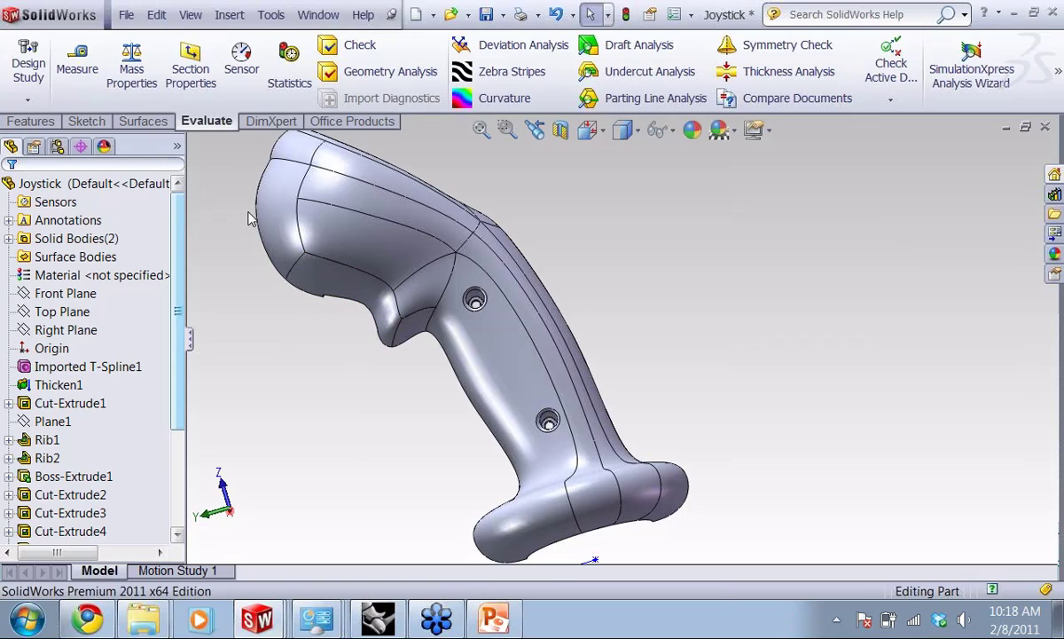
# Browse for a file to open in the hand folder under T-Splines shared > Turbosquid models
pyautogui.click(126, 15)
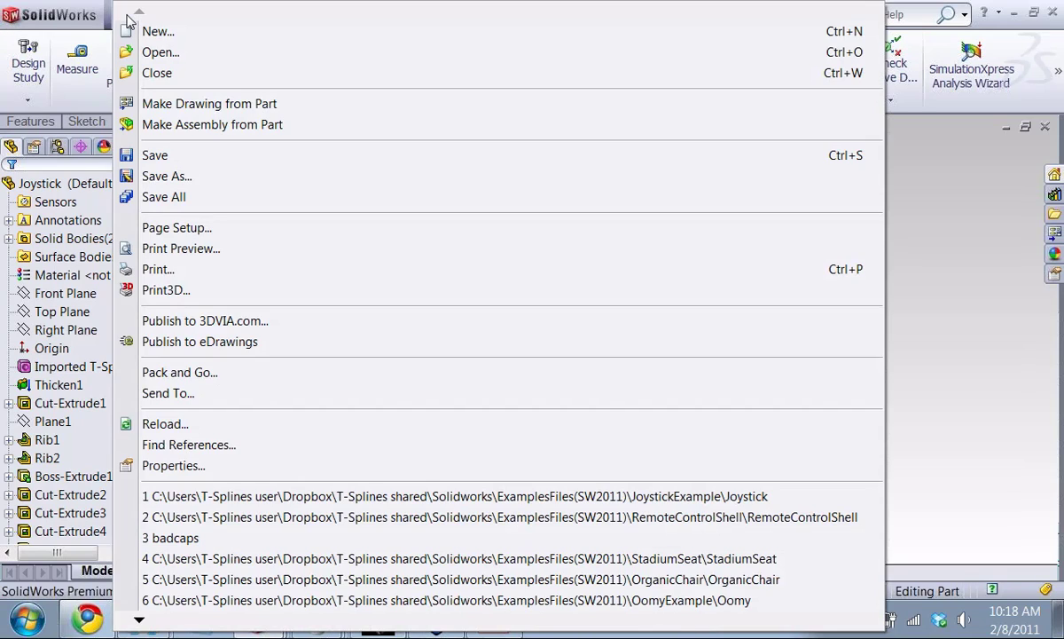
pyautogui.click(156, 53)
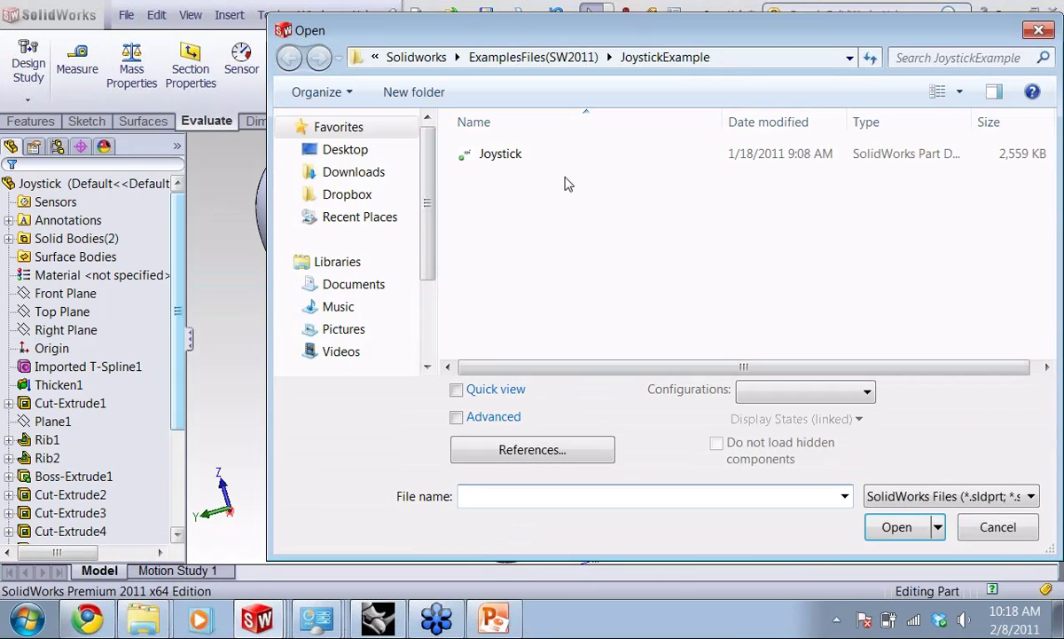
pyautogui.moveTo(606, 40); pyautogui.dragTo(548, 43)
pyautogui.click(359, 59)
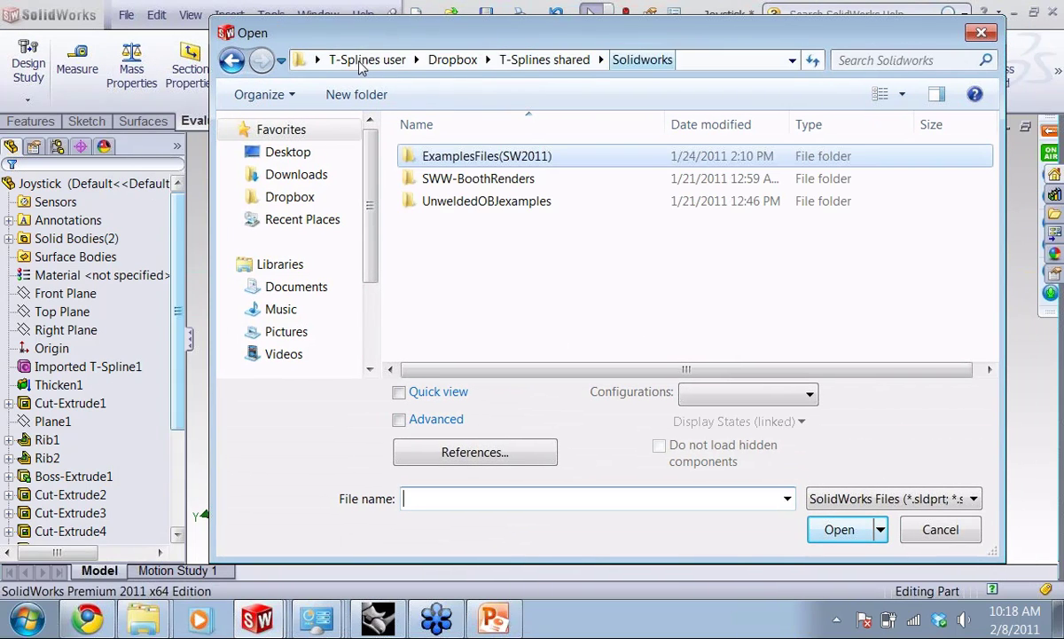
pyautogui.click(545, 59)
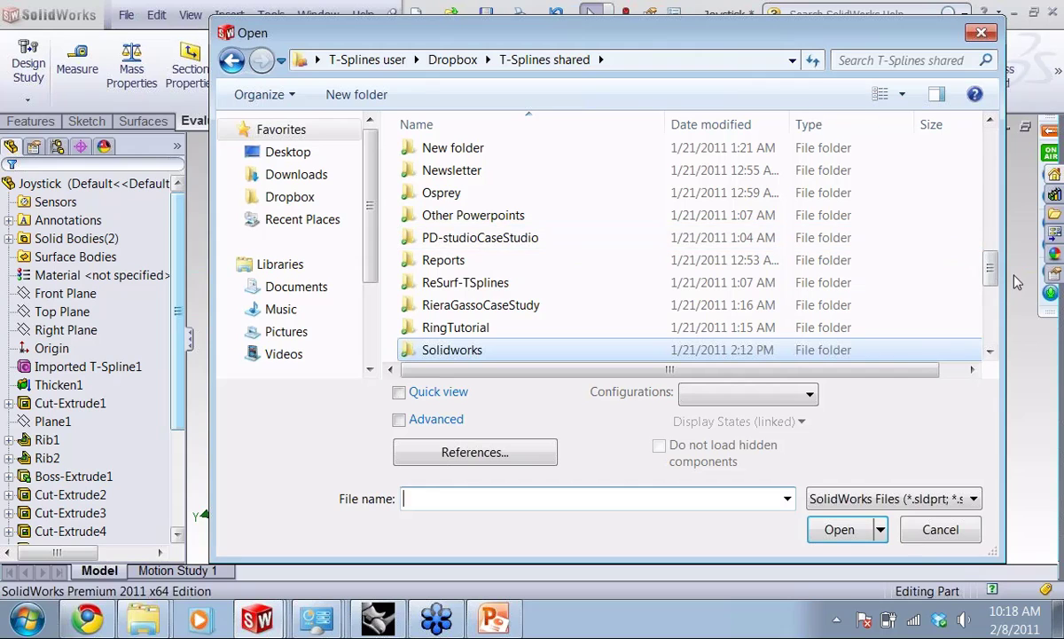
pyautogui.moveTo(992, 268); pyautogui.dragTo(824, 325)
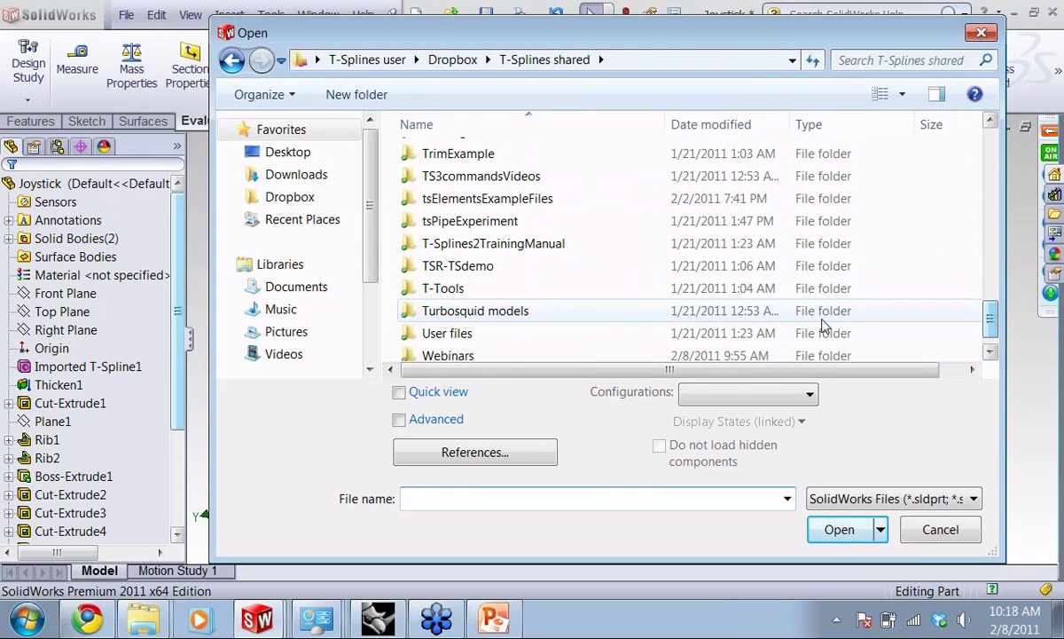
pyautogui.doubleClick(493, 319)
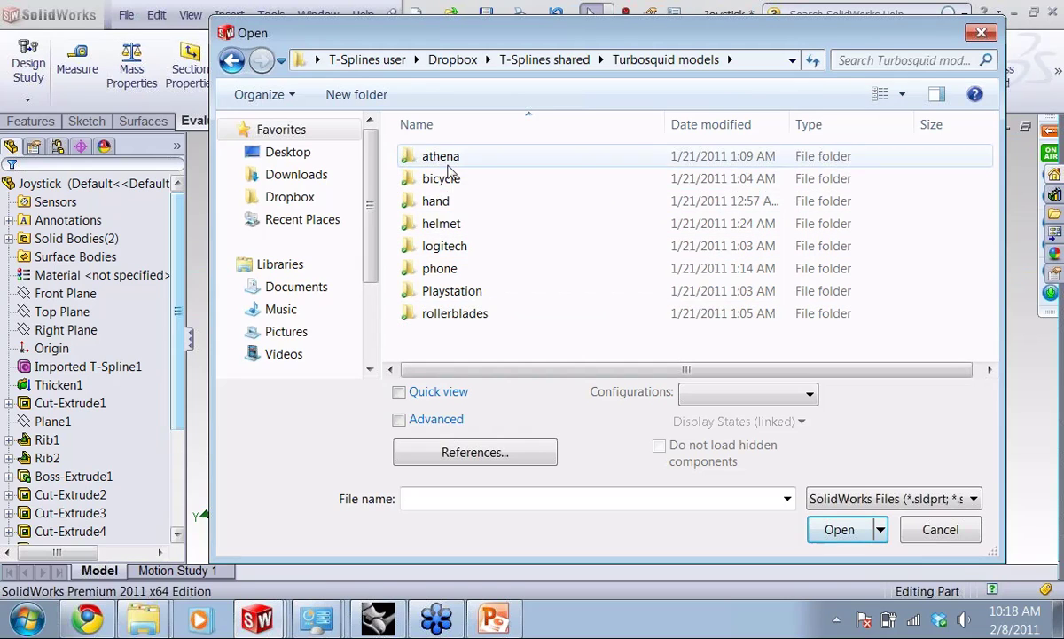
pyautogui.click(448, 202)
pyautogui.doubleClick(450, 202)
# Set the file type to OBJ as T-Spline (*.obj) and open the hand file
pyautogui.click(865, 499)
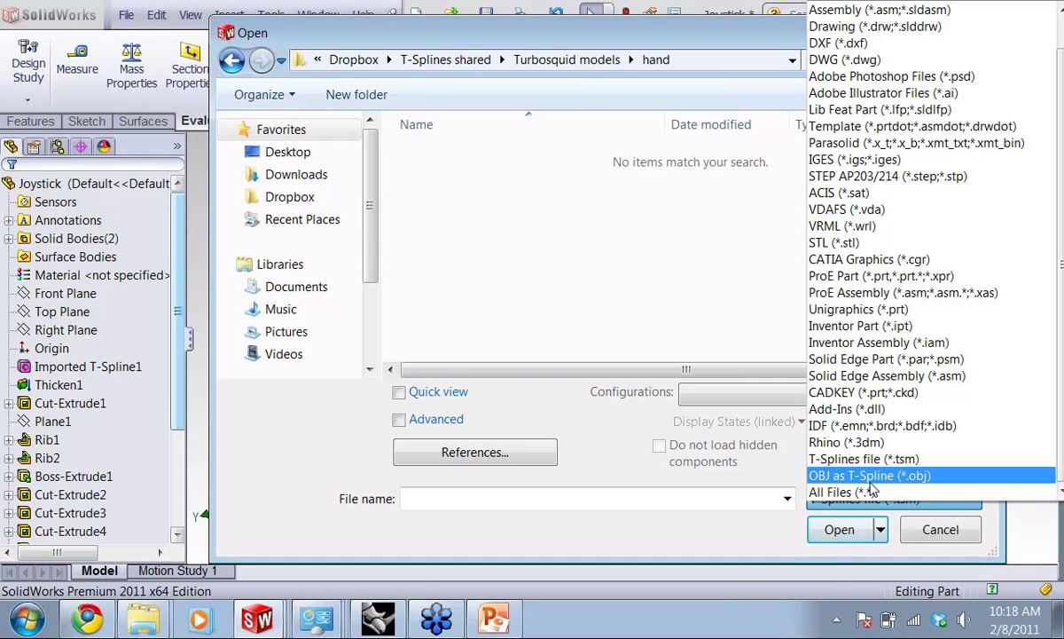
pyautogui.click(873, 477)
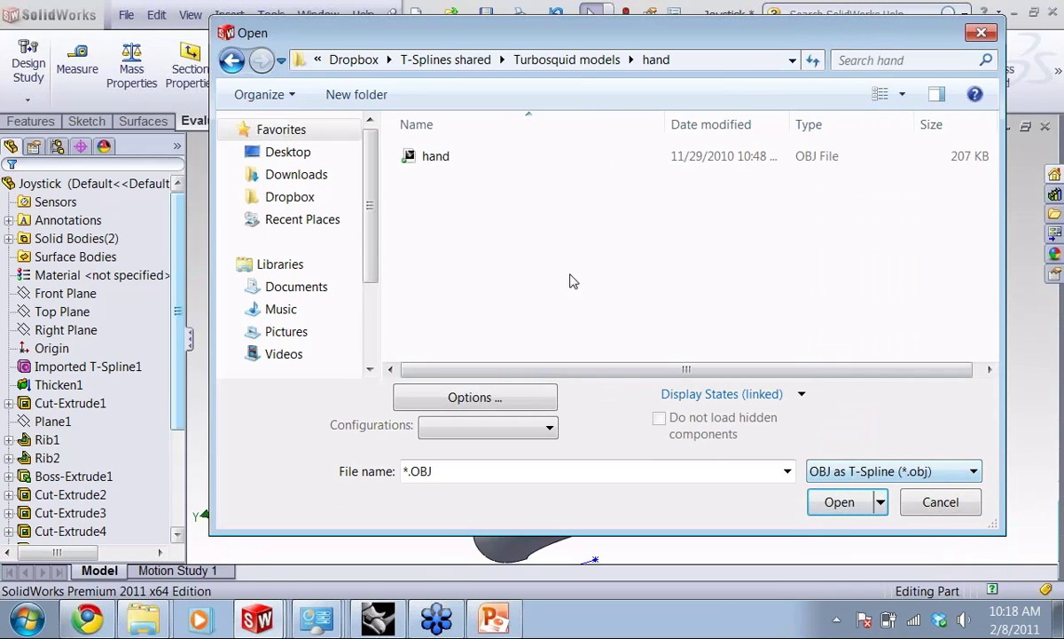
pyautogui.click(423, 155)
pyautogui.doubleClick(423, 155)
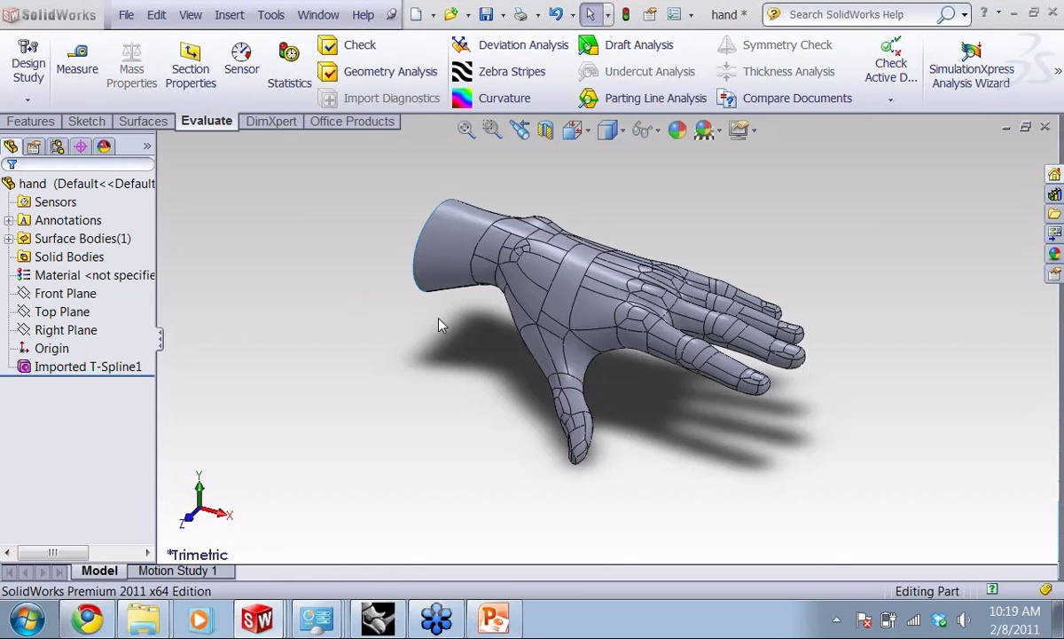
# Open the hand's Imported T-Spline1 feature for editing and examine its control vertices around the fingers and thumb
pyautogui.moveTo(591, 322); pyautogui.dragTo(575, 303, button='middle')
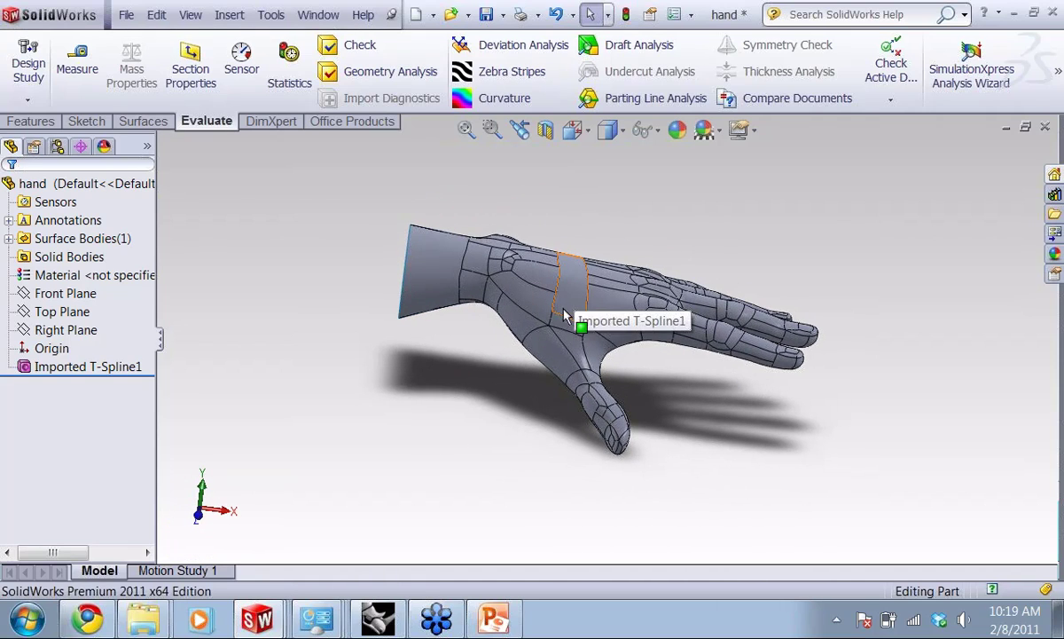
pyautogui.click(36, 365)
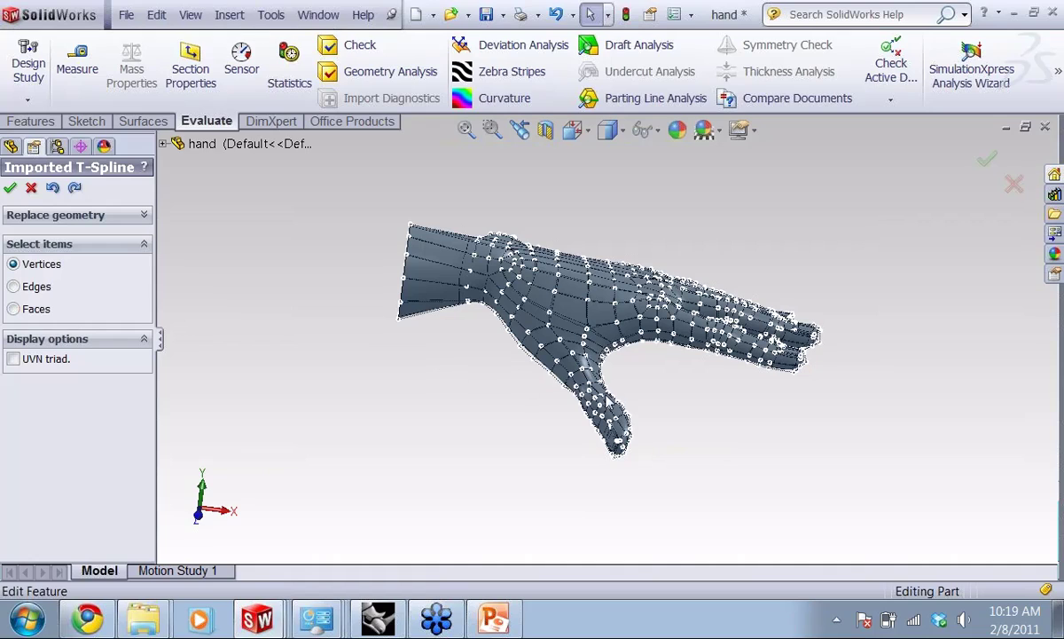
pyautogui.moveTo(725, 417); pyautogui.dragTo(684, 442, button='middle')
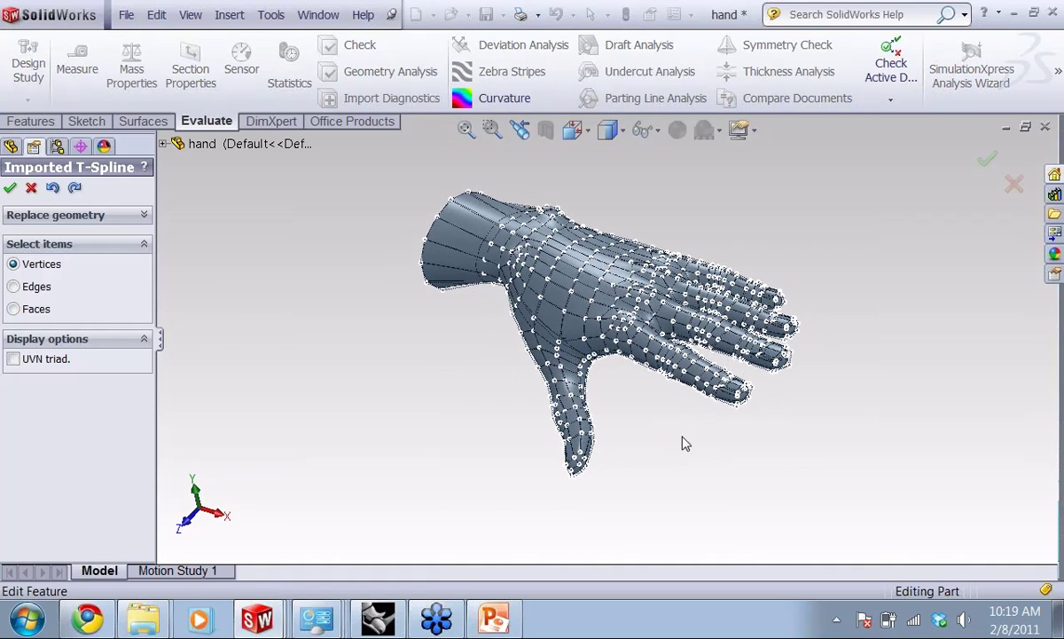
pyautogui.moveTo(683, 393); pyautogui.dragTo(697, 423, button='middle')
pyautogui.scroll(-3, 687, 420)
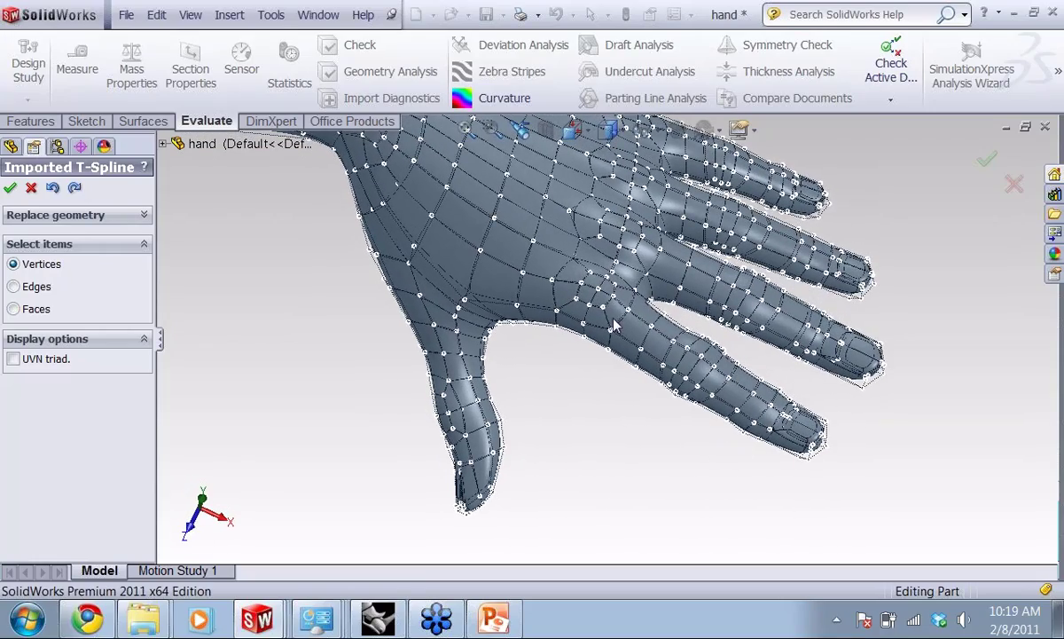
# In face selection mode, nudge the face at the index finger's knuckle with the triad, and accept the T-Spline edit
pyautogui.click(13, 309)
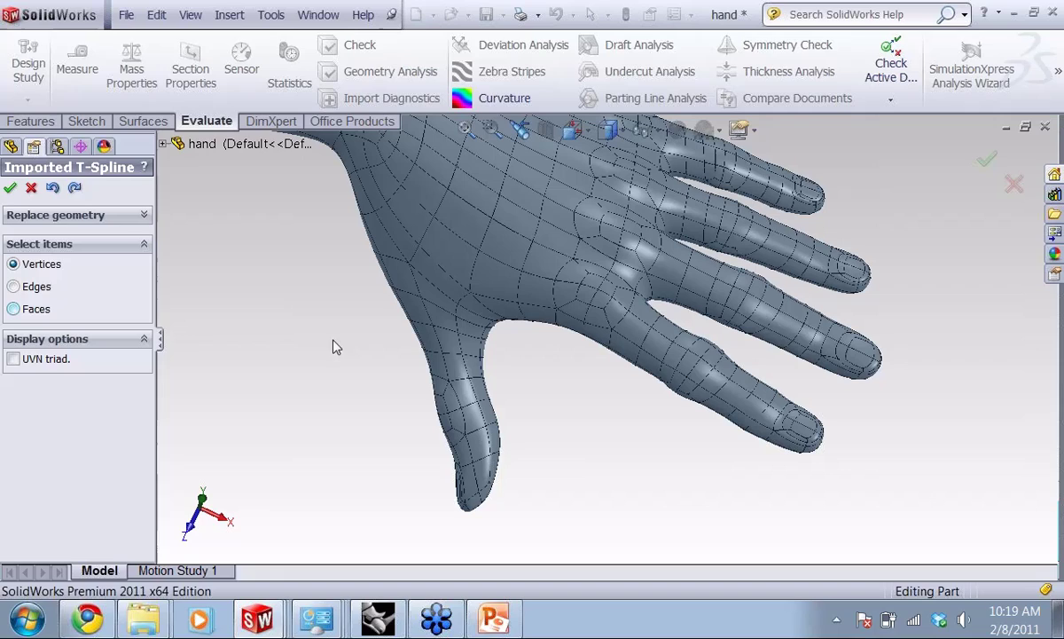
pyautogui.click(586, 298)
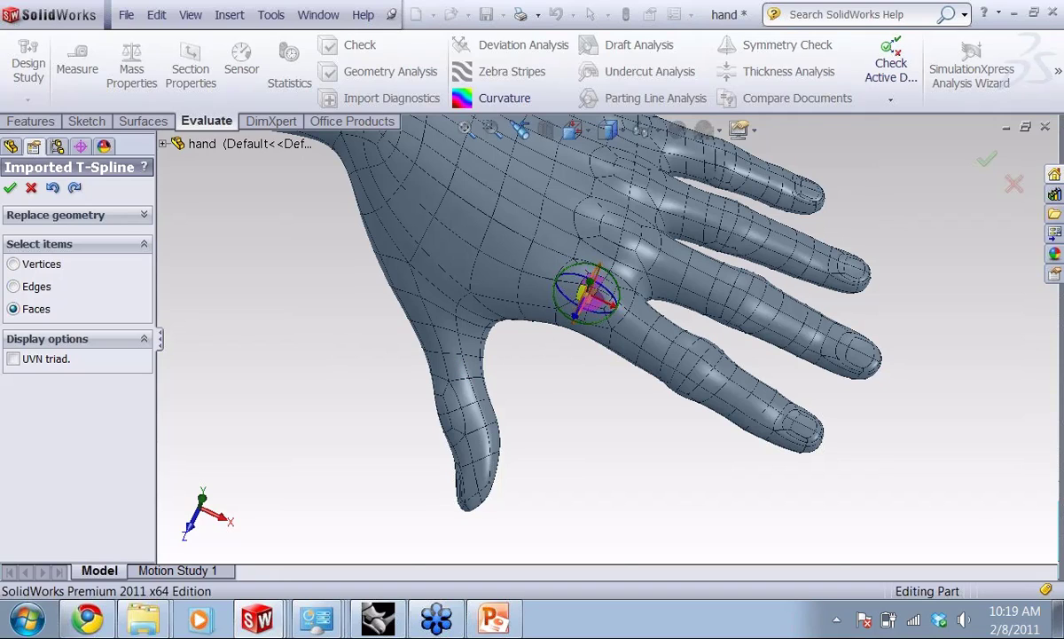
pyautogui.moveTo(606, 296); pyautogui.dragTo(610, 301)
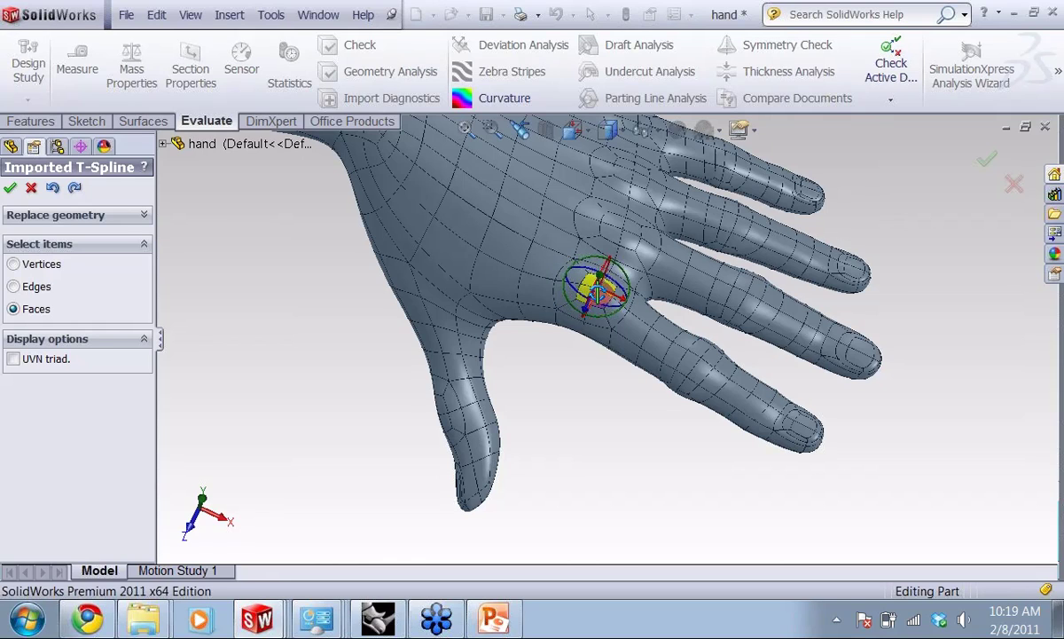
pyautogui.moveTo(611, 301); pyautogui.dragTo(574, 273, button='middle')
pyautogui.moveTo(547, 255); pyautogui.dragTo(545, 247)
pyautogui.moveTo(544, 368); pyautogui.dragTo(539, 326, button='middle')
pyautogui.keyDown('shift'); pyautogui.moveTo(539, 326); pyautogui.dragTo(410, 344, button='middle'); pyautogui.keyUp('shift')
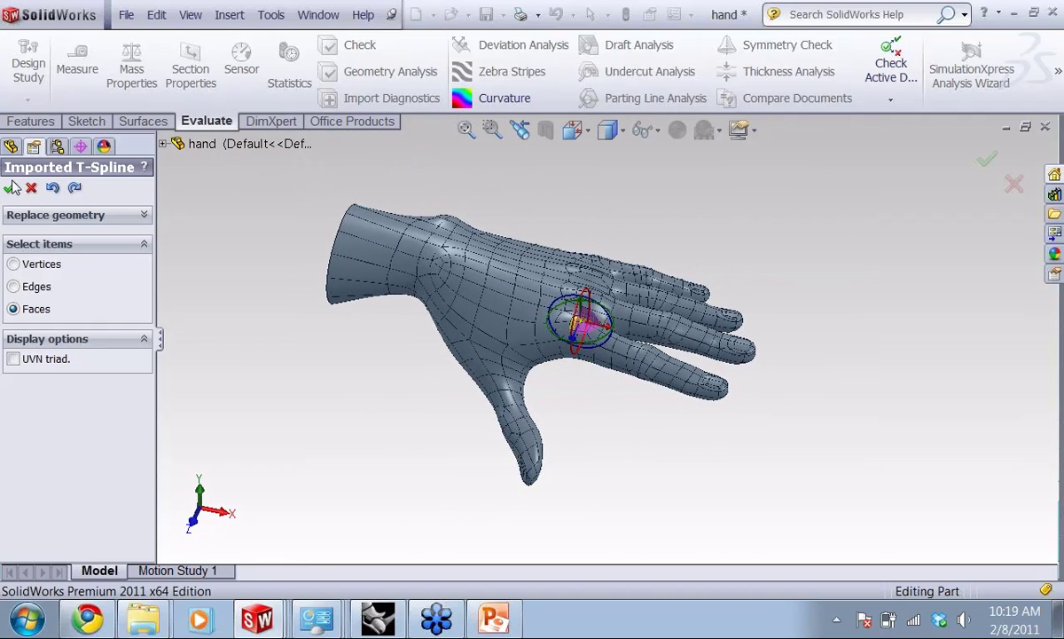
pyautogui.press('Return')
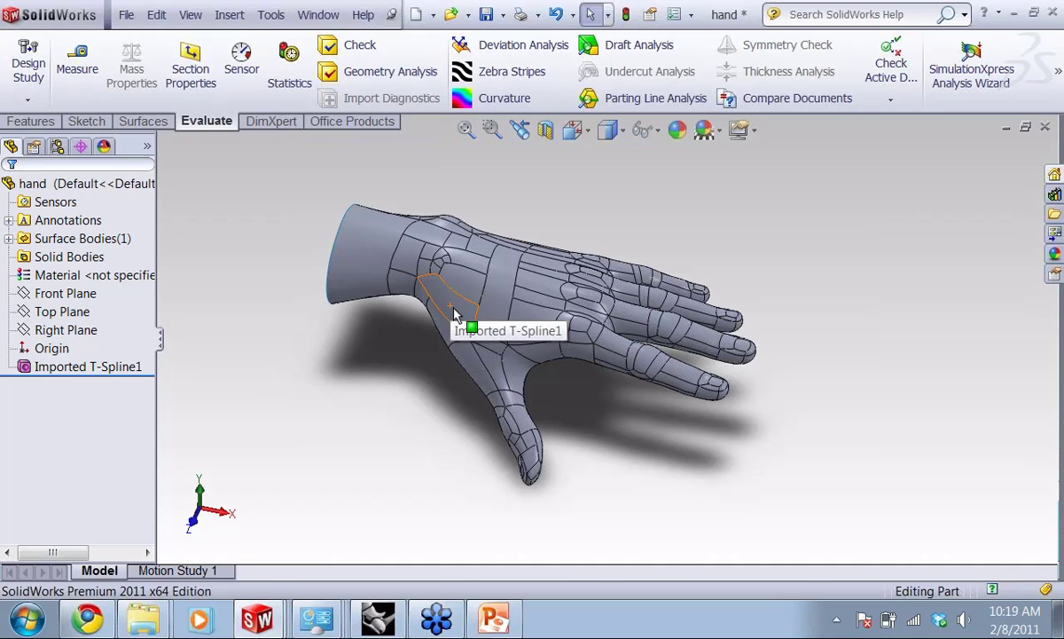
# Examine the edited hand surface from several sides, including the wrist end and the fingertips
pyautogui.moveTo(663, 425)
pyautogui.mouseDown(button='middle')
pyautogui.moveTo(641, 404)
pyautogui.moveTo(573, 387)
pyautogui.moveTo(591, 313)
pyautogui.moveTo(637, 332)
pyautogui.moveTo(587, 404)
pyautogui.moveTo(551, 361)
pyautogui.moveTo(571, 397)
pyautogui.moveTo(639, 427)
pyautogui.mouseUp(button='middle')
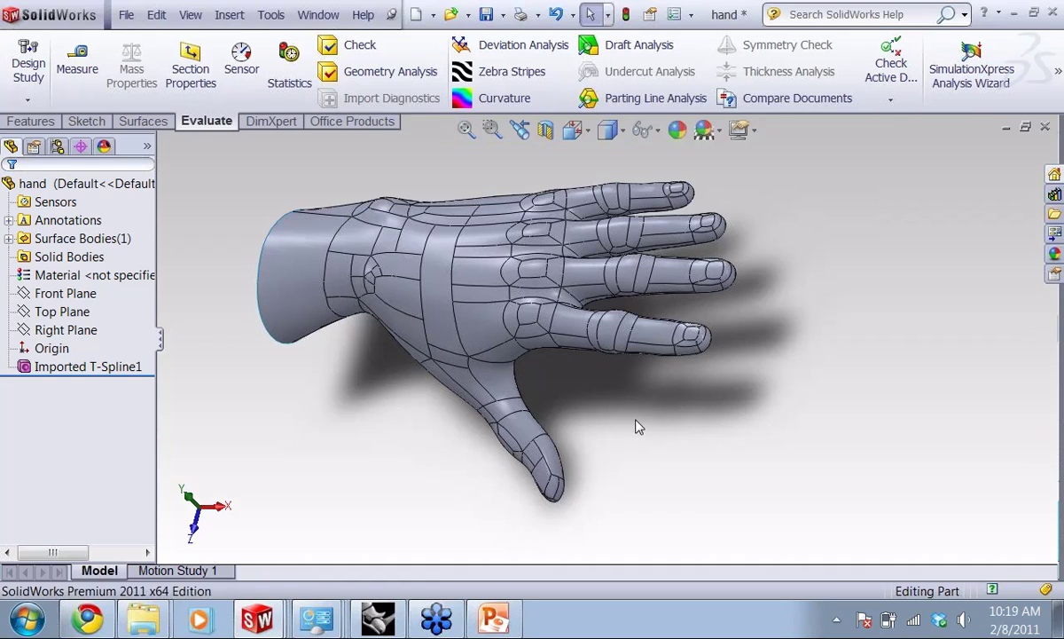
pyautogui.moveTo(635, 410); pyautogui.dragTo(567, 339, button='middle')
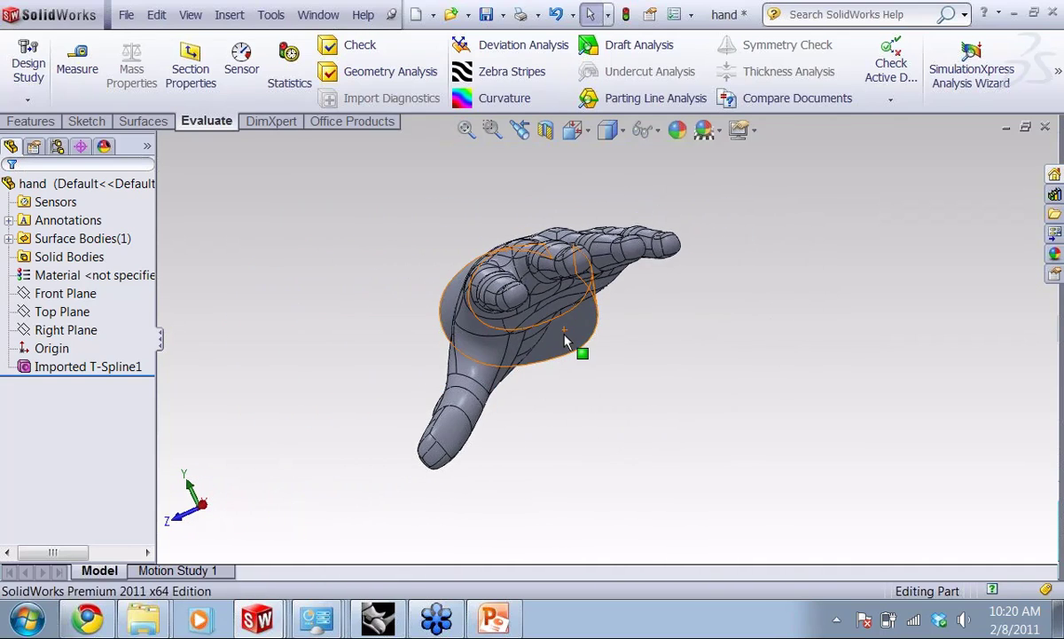
pyautogui.click(74, 239)
pyautogui.click(535, 337)
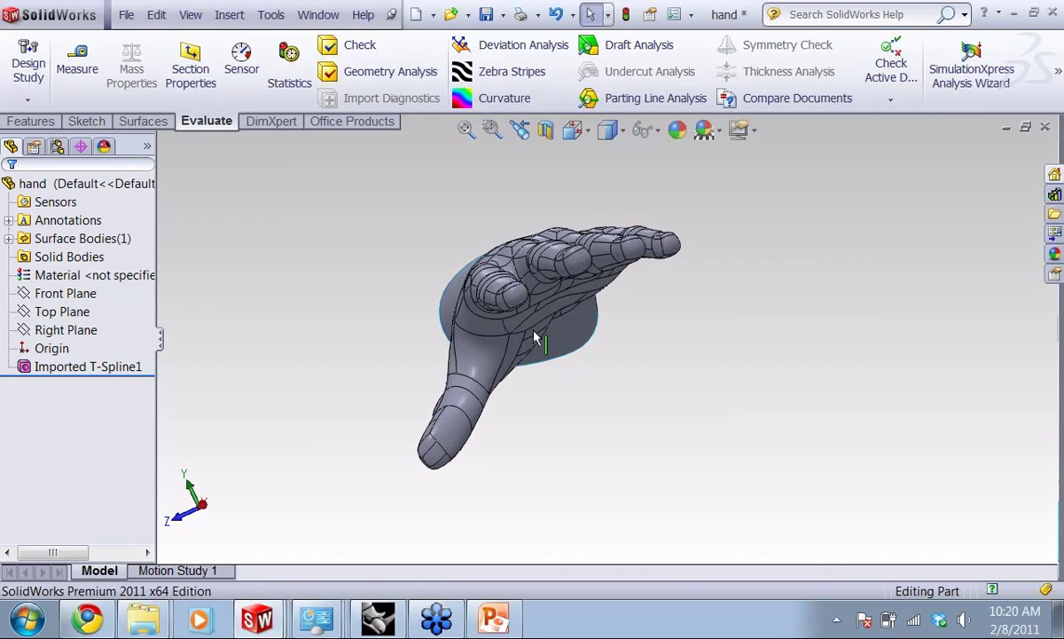
pyautogui.moveTo(619, 405); pyautogui.dragTo(684, 447, button='middle')
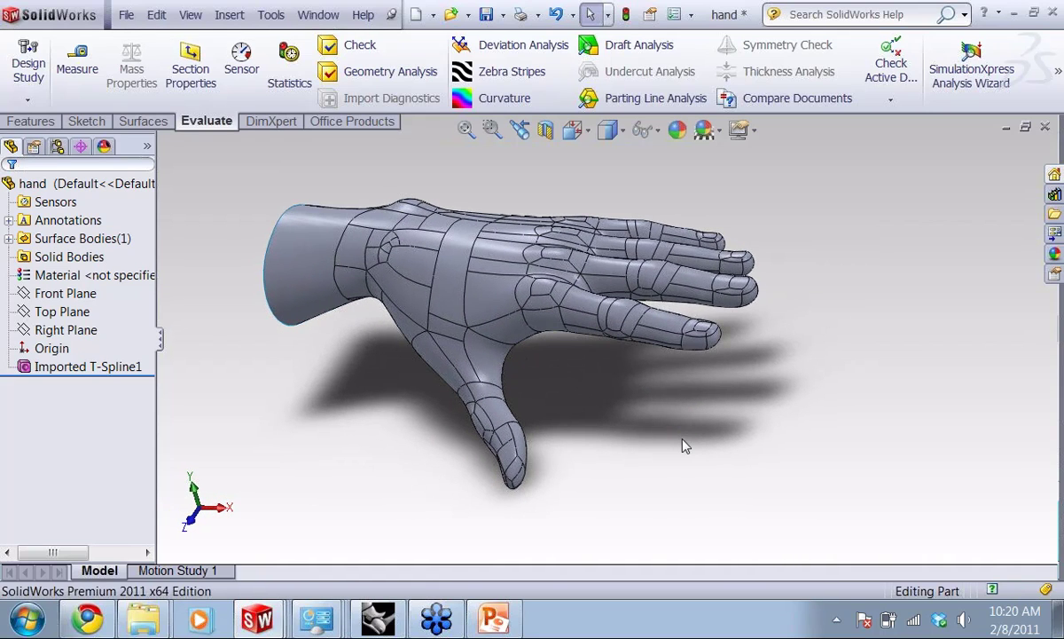